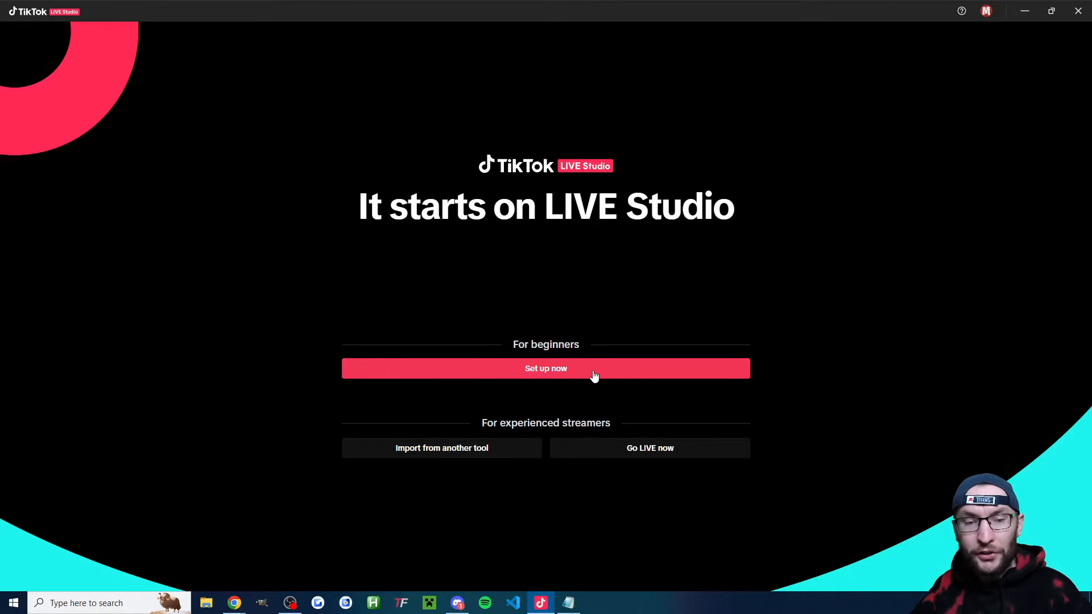
# Start the beginner setup and choose Microphone (HyperX Quadcast) as the microphone, keeping USB Live camera as the camera
pyautogui.click(599, 376)
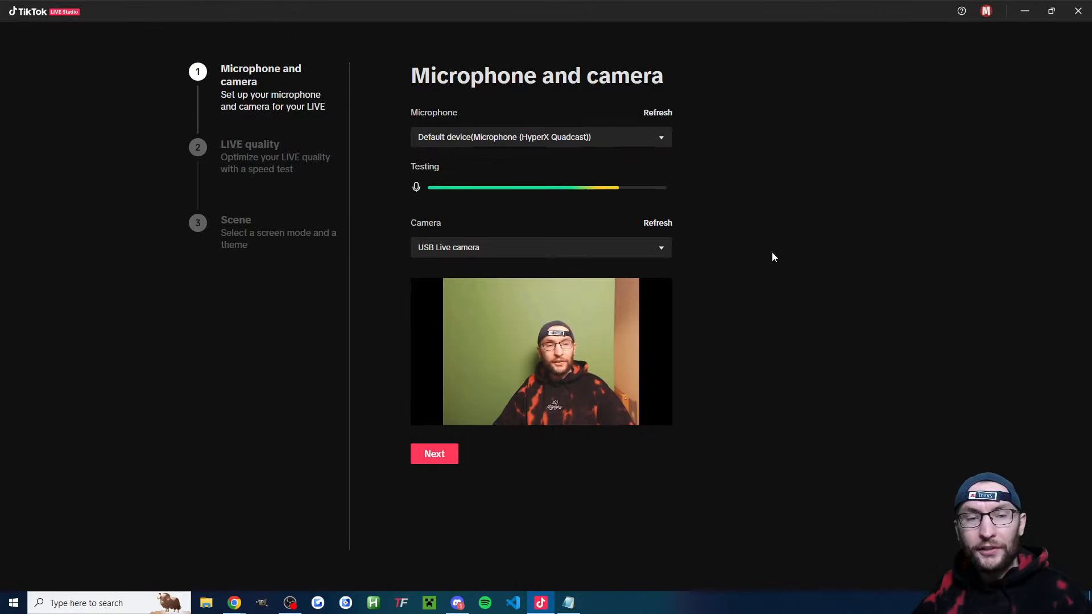
pyautogui.click(617, 142)
pyautogui.click(501, 232)
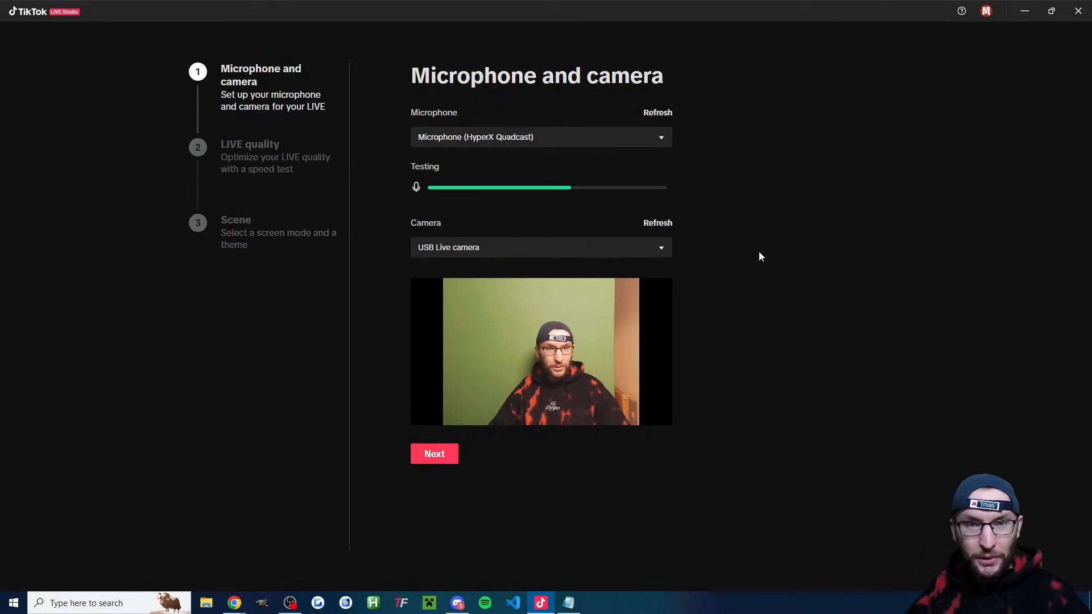
pyautogui.click(447, 454)
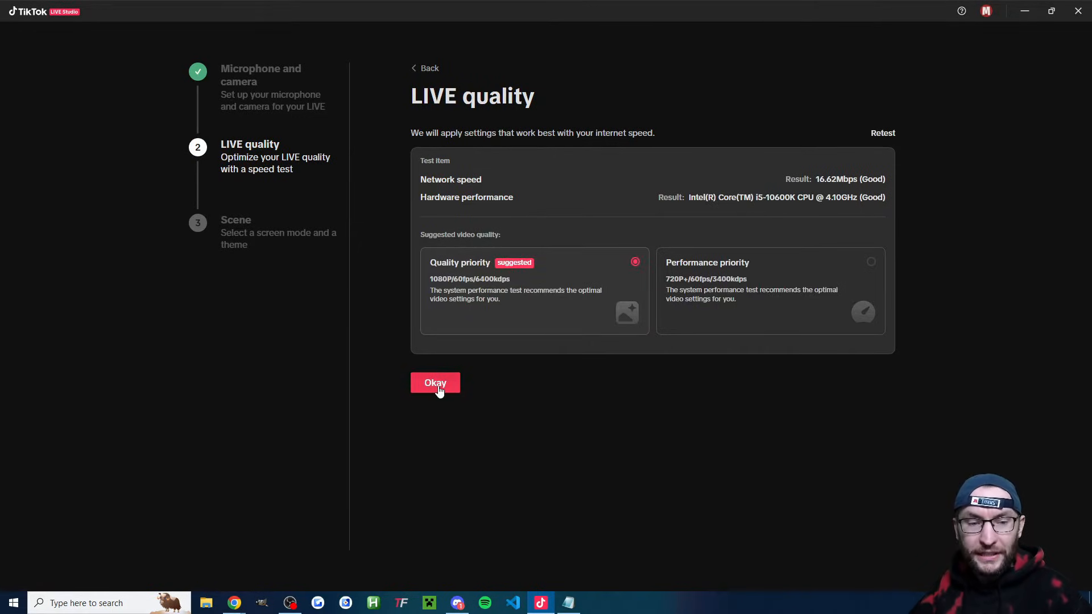
# Accept the suggested quality priority, set the video quality to customize, and continue to the scene setup
pyautogui.click(436, 384)
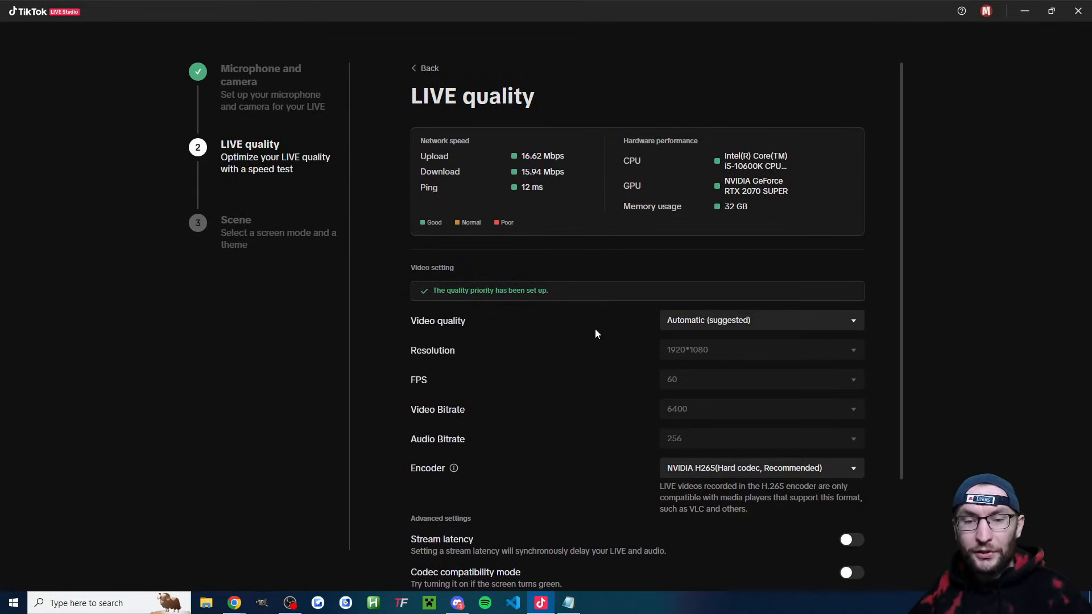
pyautogui.scroll(-2, 594, 329)
pyautogui.click(689, 212)
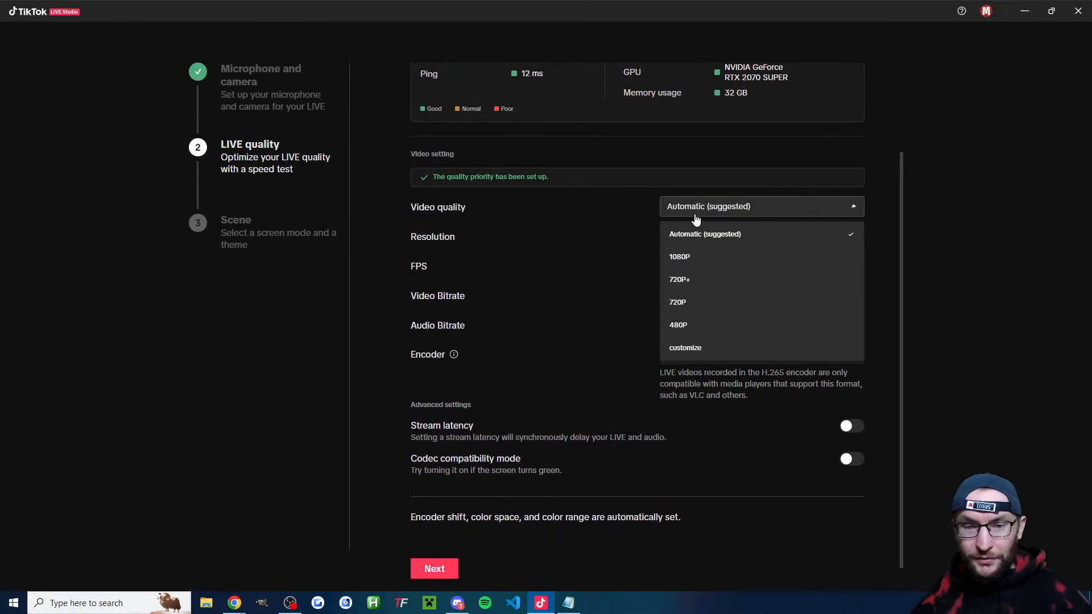
pyautogui.click(684, 345)
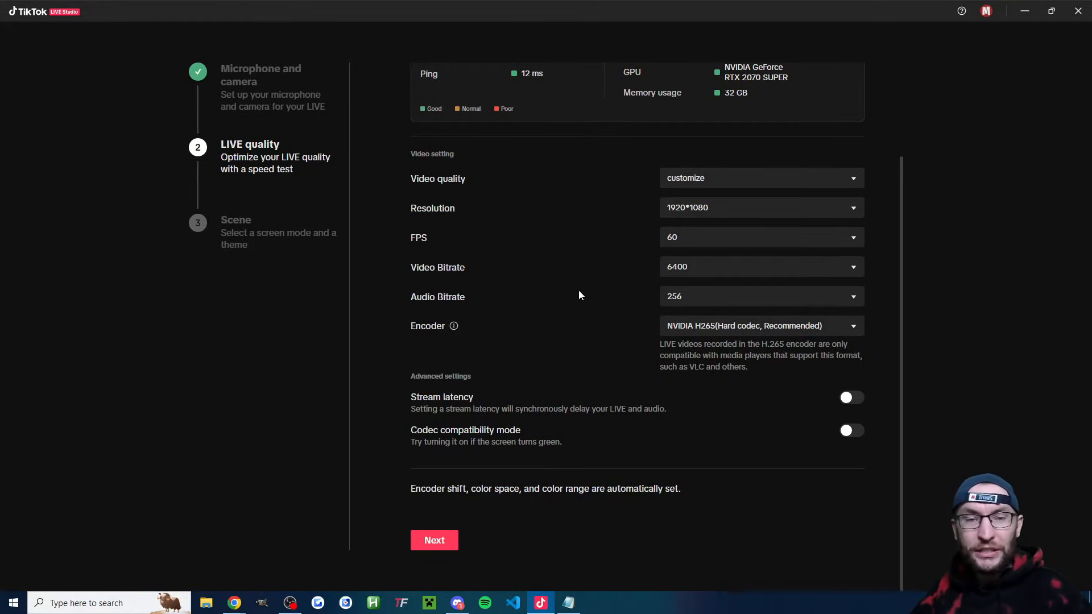
pyautogui.scroll(2, 586, 319)
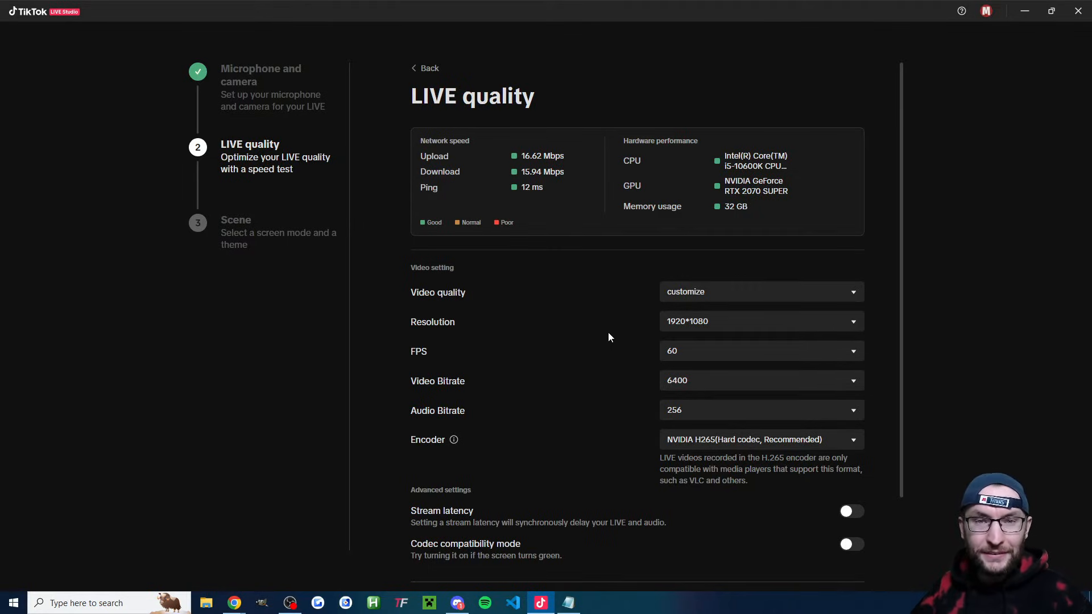
pyautogui.scroll(-2, 608, 332)
pyautogui.click(748, 181)
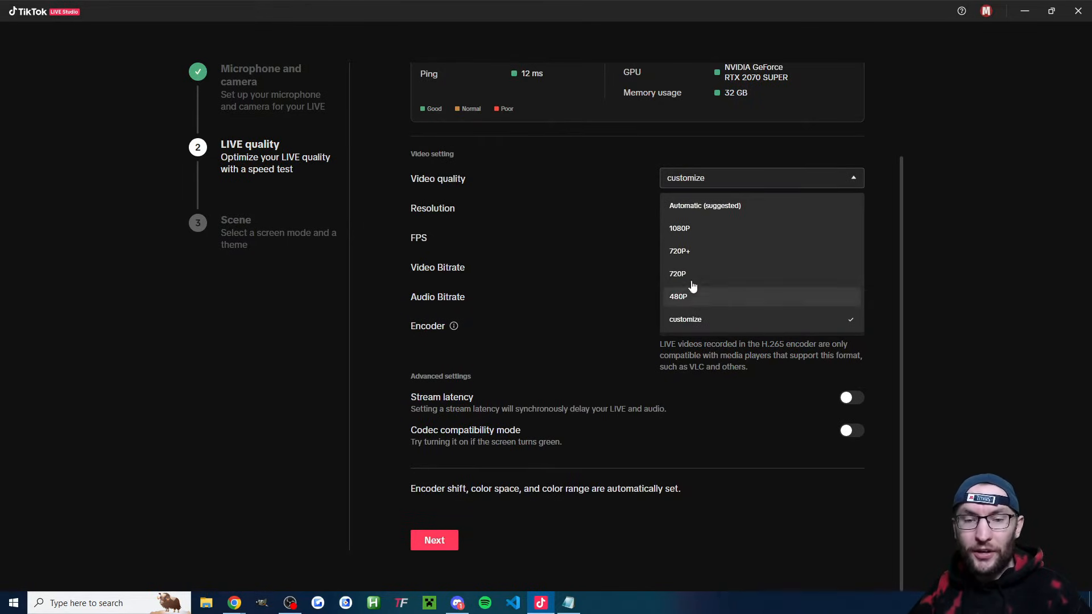
pyautogui.click(566, 342)
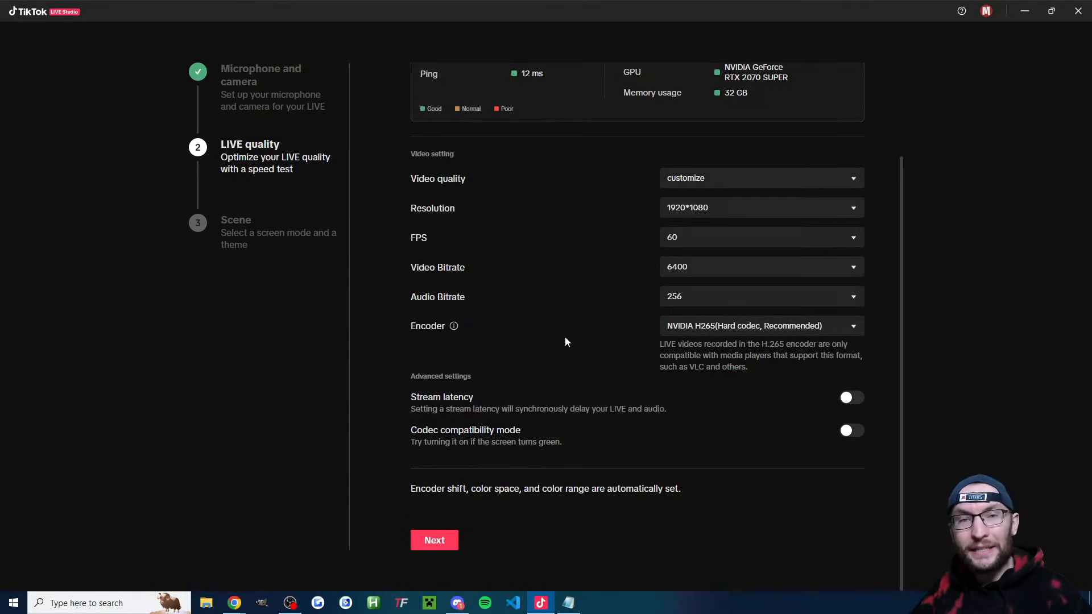
pyautogui.click(491, 547)
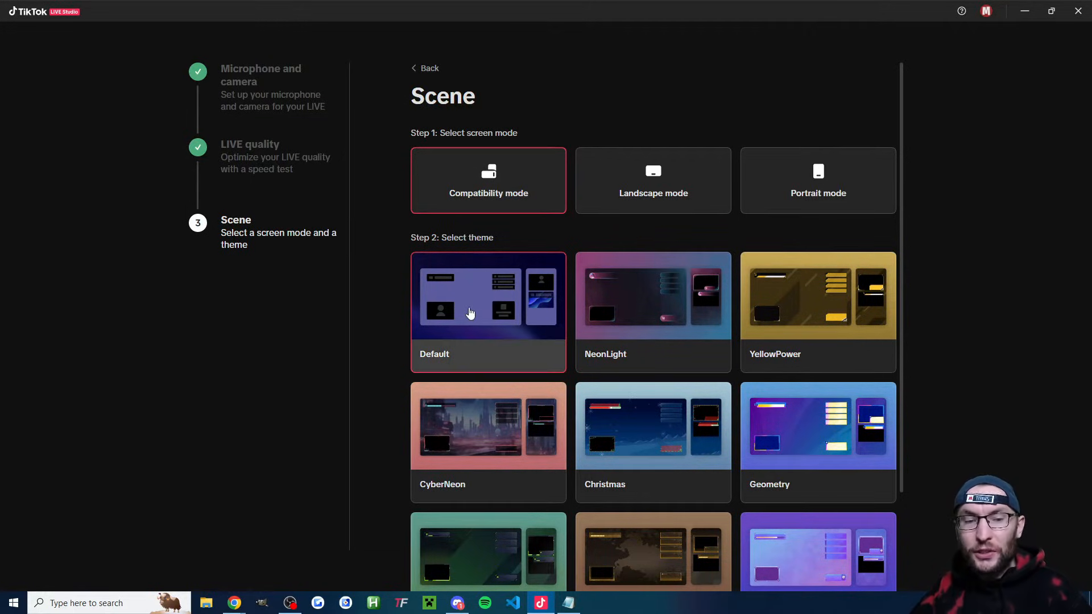
# Finish the setup with Compatibility mode and the Default theme, and dismiss the welcome guide
pyautogui.scroll(-2, 470, 313)
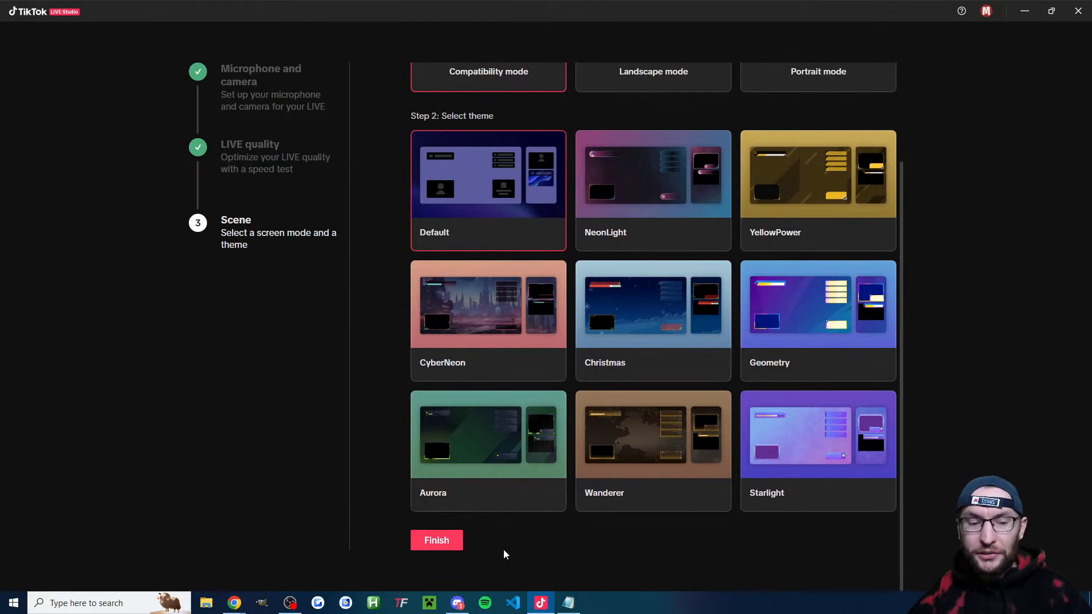
pyautogui.click(436, 541)
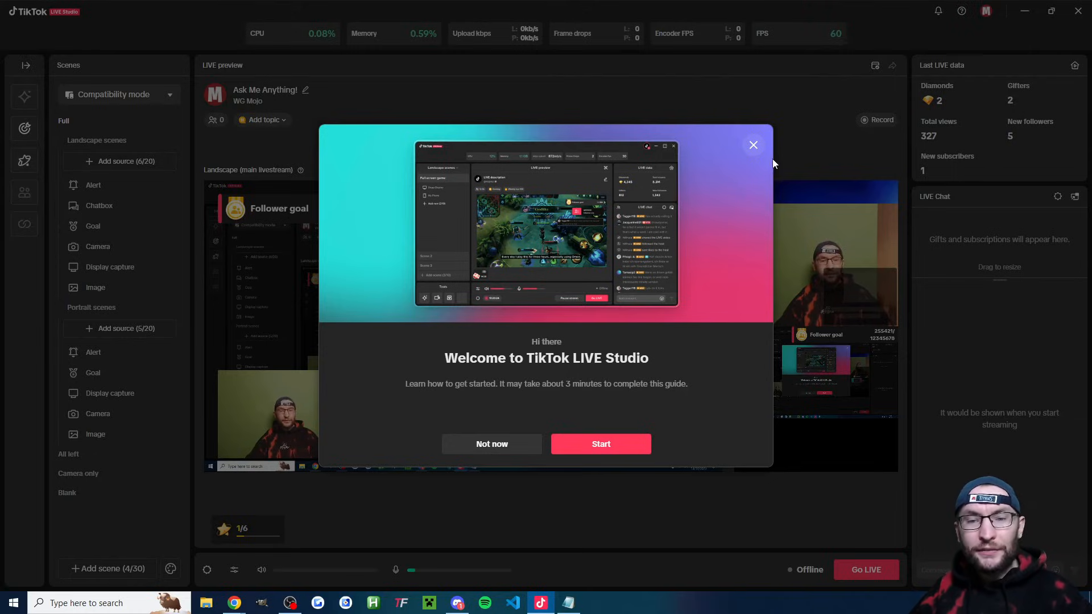
pyautogui.click(751, 143)
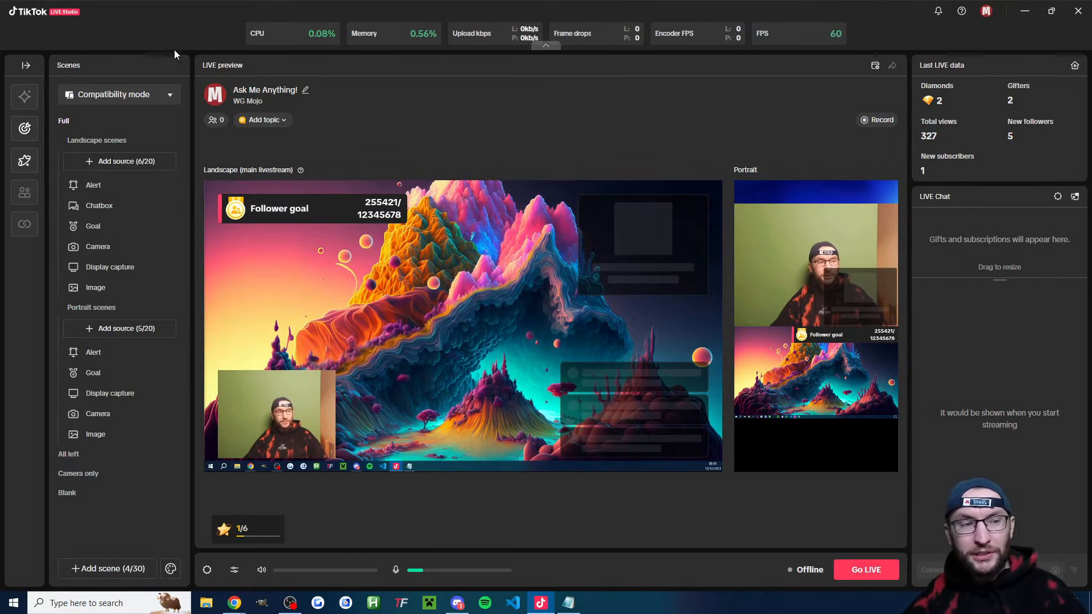
# Check which screen modes are available for the scenes
pyautogui.click(138, 97)
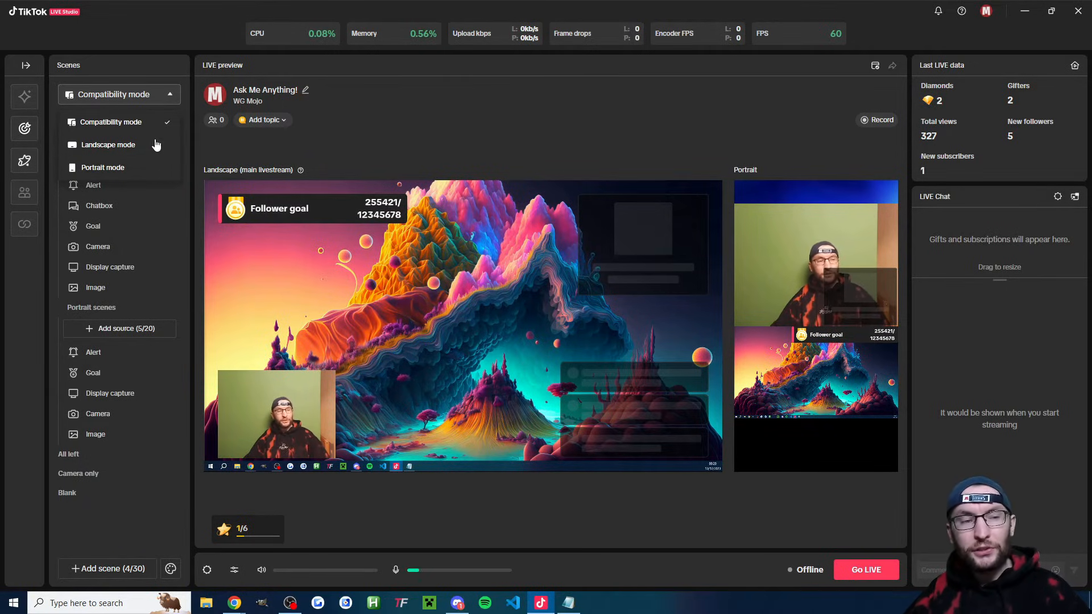
pyautogui.click(742, 117)
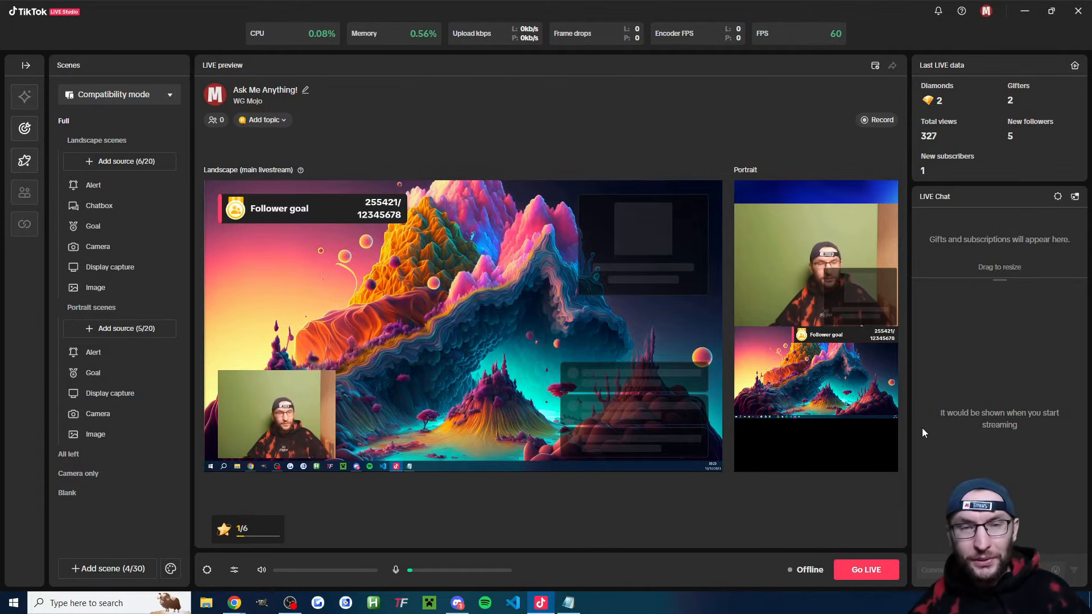
# Delete the Full, All left and Camera only scenes
pyautogui.moveTo(153, 205)
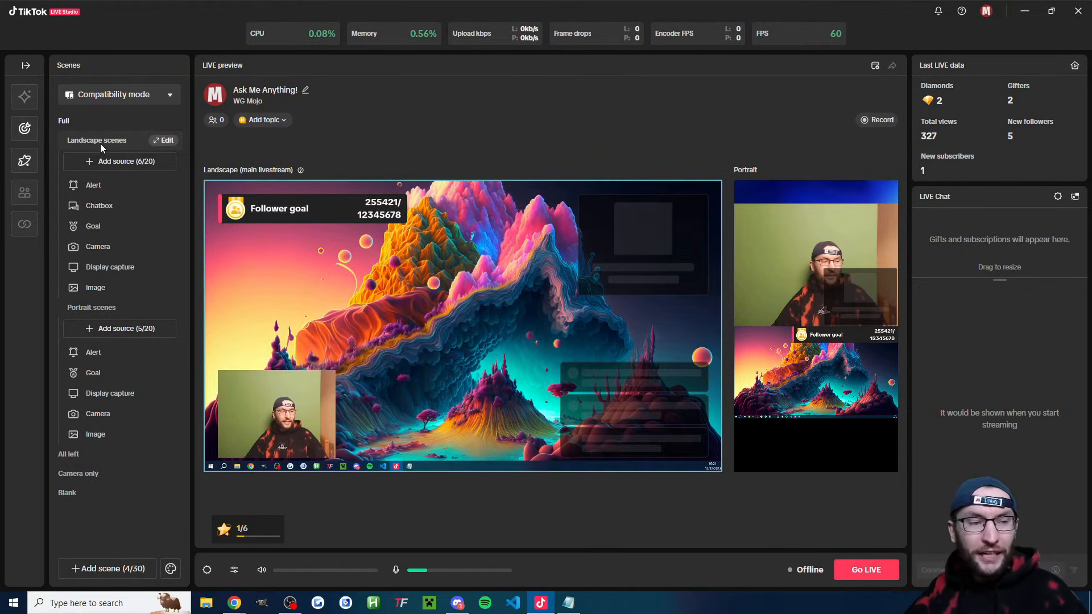
pyautogui.rightClick(79, 122)
pyautogui.click(117, 175)
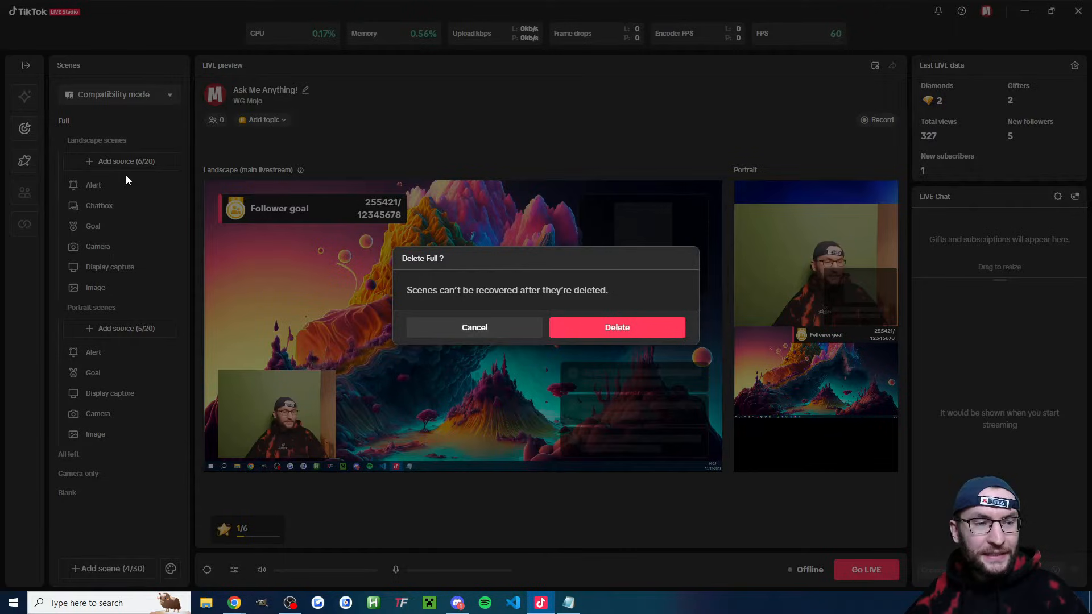
pyautogui.click(625, 331)
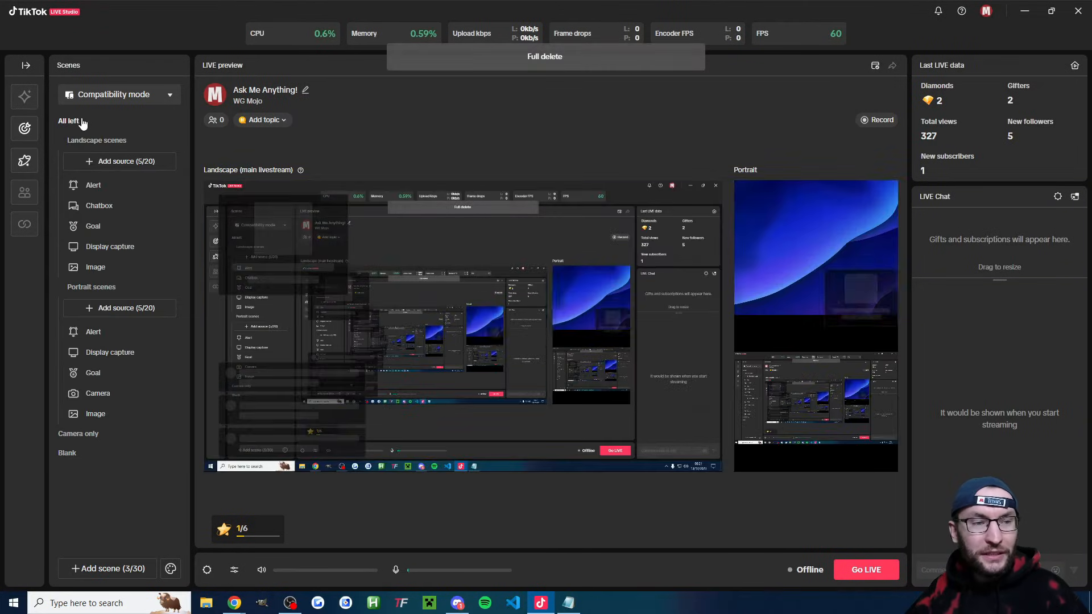
pyautogui.rightClick(71, 120)
pyautogui.click(116, 175)
pyautogui.click(610, 330)
pyautogui.rightClick(85, 120)
pyautogui.click(196, 178)
pyautogui.click(621, 332)
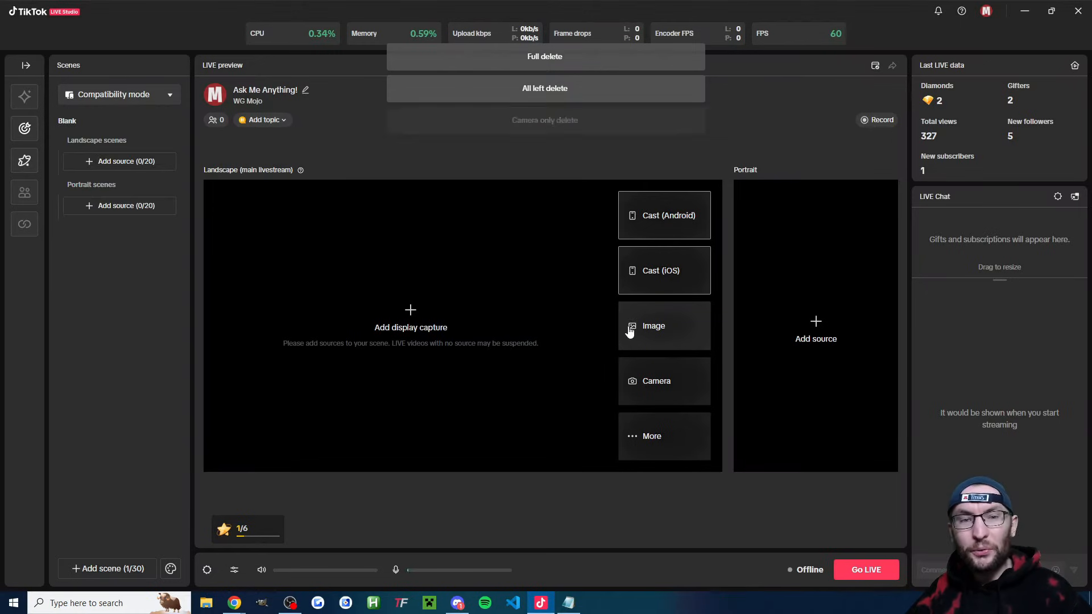
# Add a new scene based on the Blank template
pyautogui.click(108, 569)
pyautogui.scroll(-5, 432, 285)
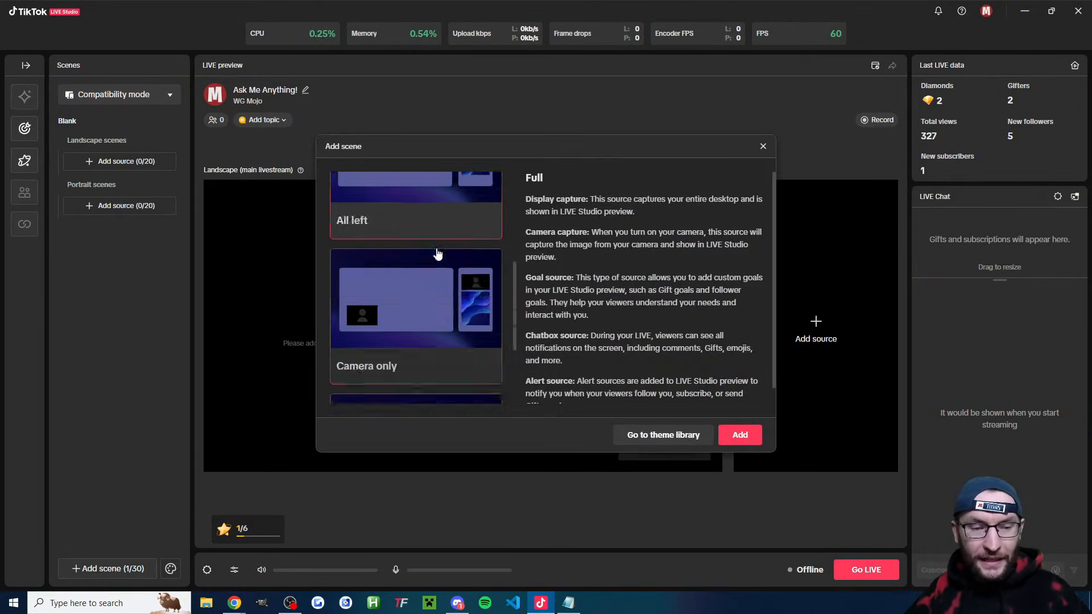
pyautogui.click(400, 310)
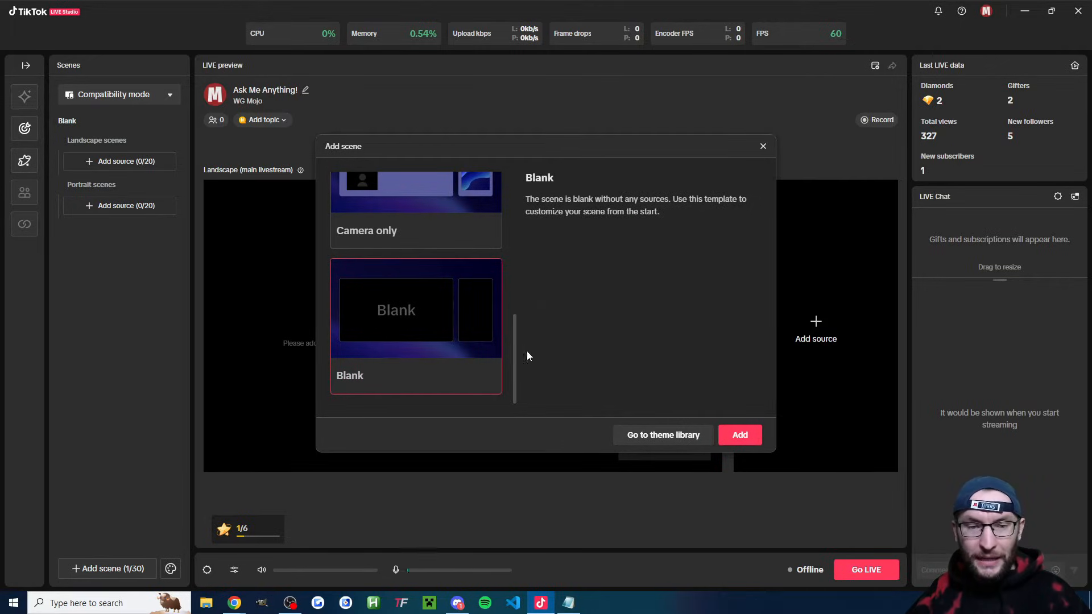
pyautogui.click(740, 436)
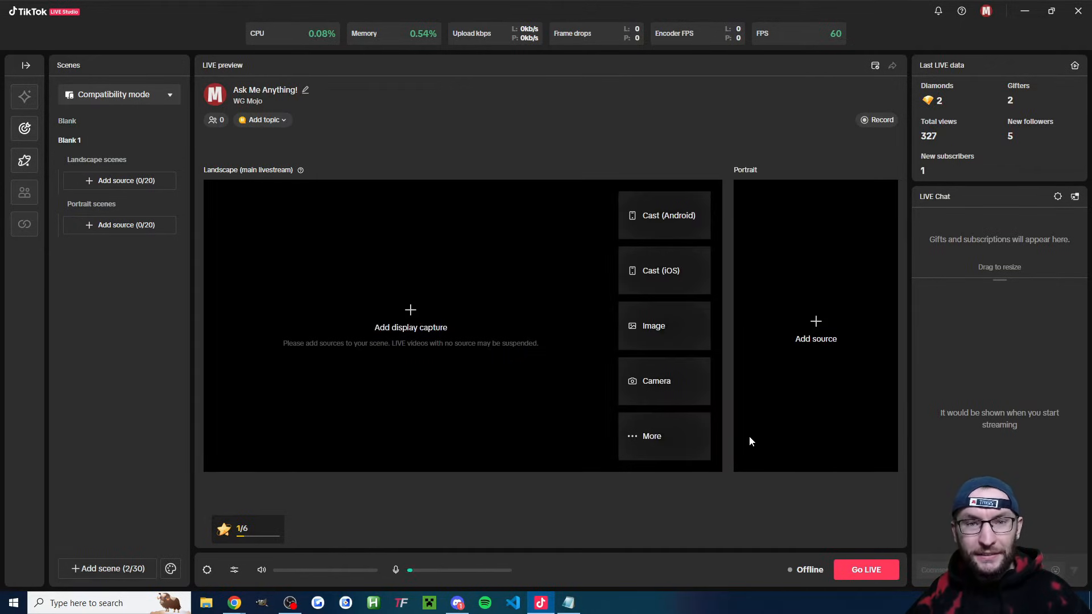
# Rename the newly added blank scene as Main Scene
pyautogui.rightClick(73, 145)
pyautogui.click(102, 152)
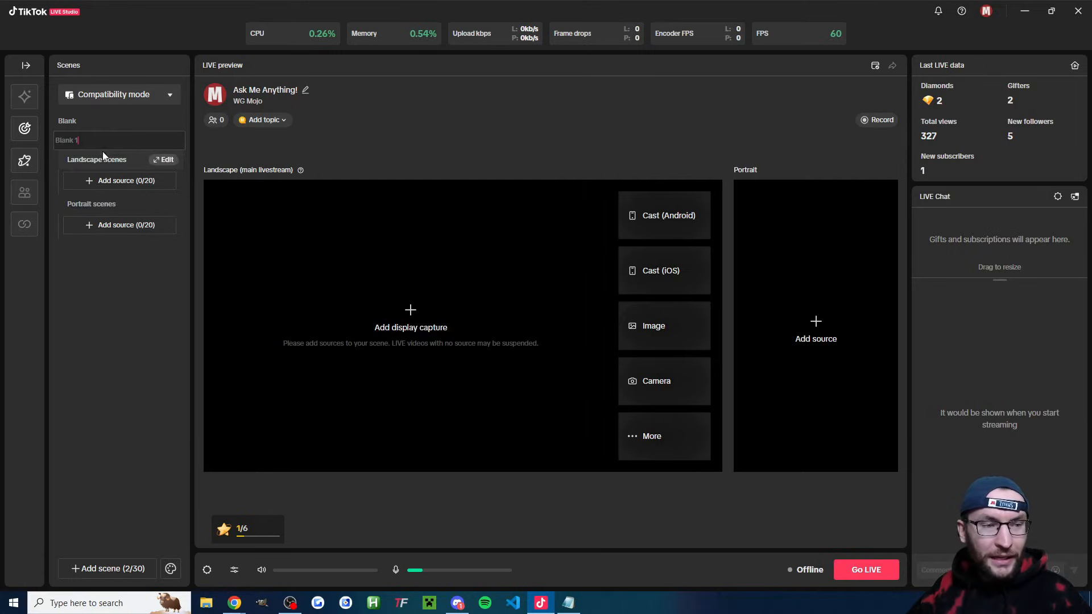
pyautogui.press('BackSpace')
pyautogui.press('BackSpace')
pyautogui.press('BackSpace')
pyautogui.press('BackSpace')
pyautogui.press('BackSpace')
pyautogui.press('BackSpace')
pyautogui.press('BackSpace')
pyautogui.write('Main Scene')
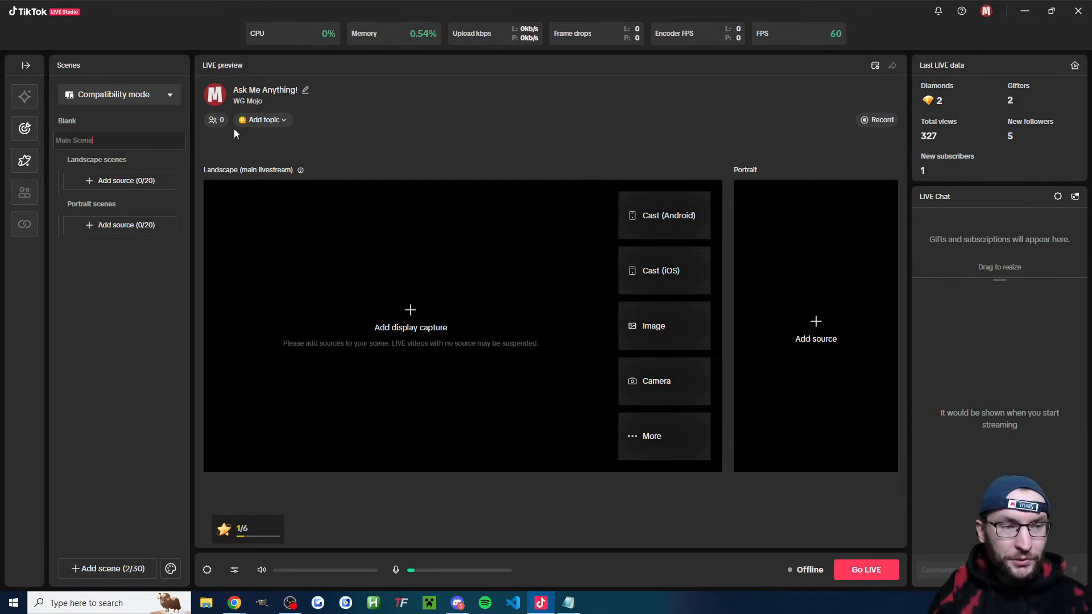
pyautogui.press('Return')
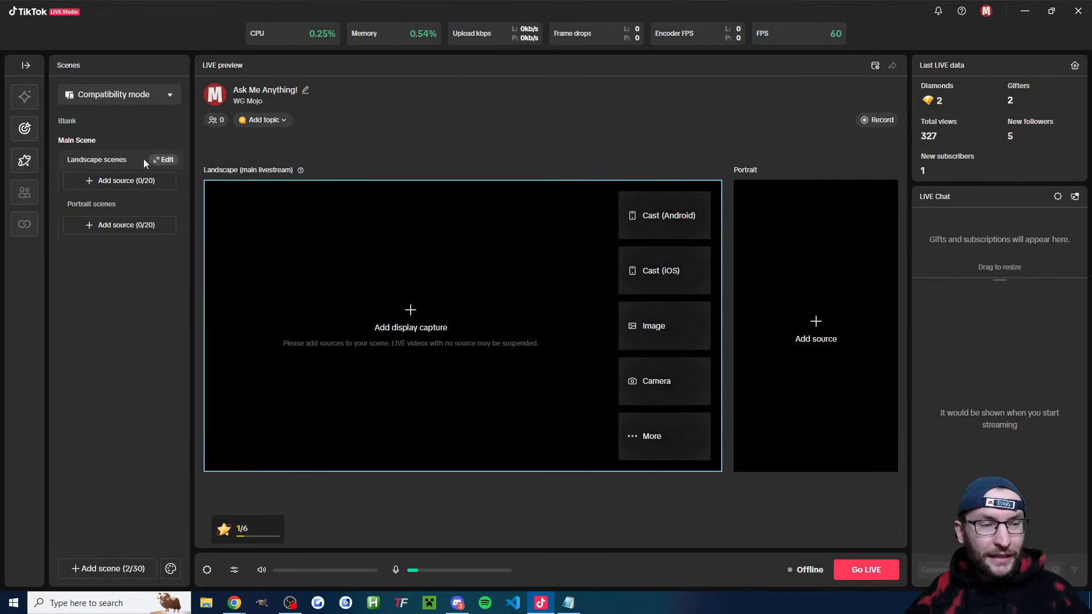
# In the edit view of Main Scene, add a display capture of Display3 to the landscape scene, synced to the portrait scene
pyautogui.click(164, 159)
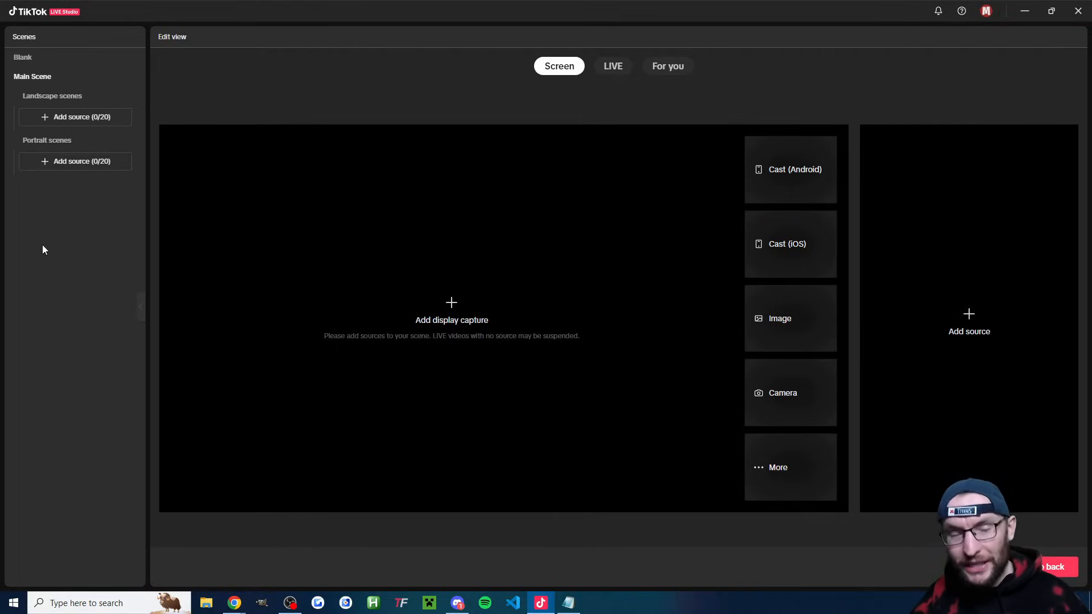
pyautogui.click(76, 122)
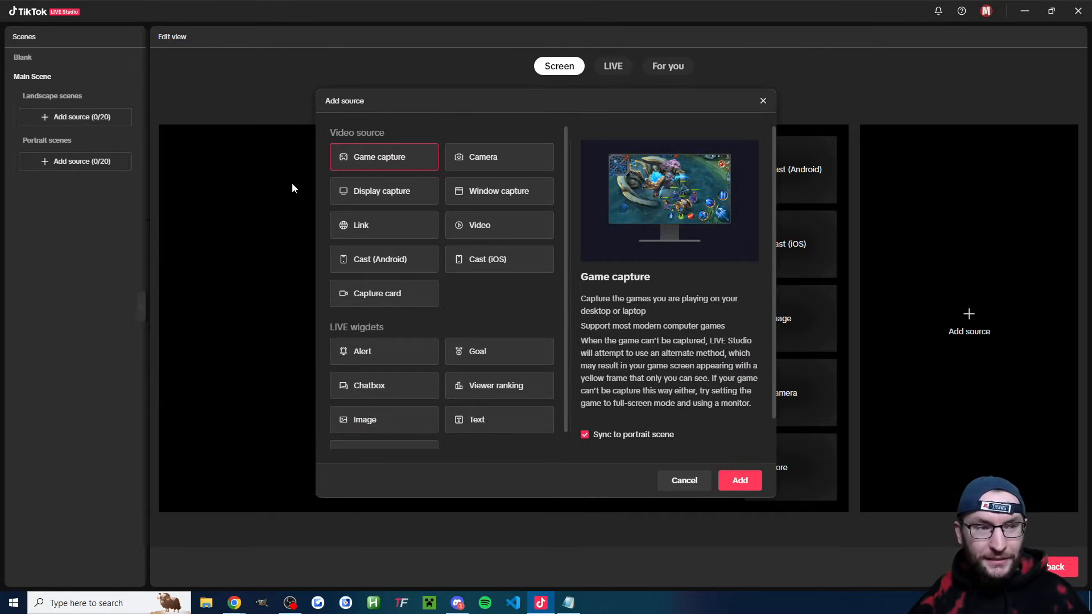
pyautogui.click(398, 199)
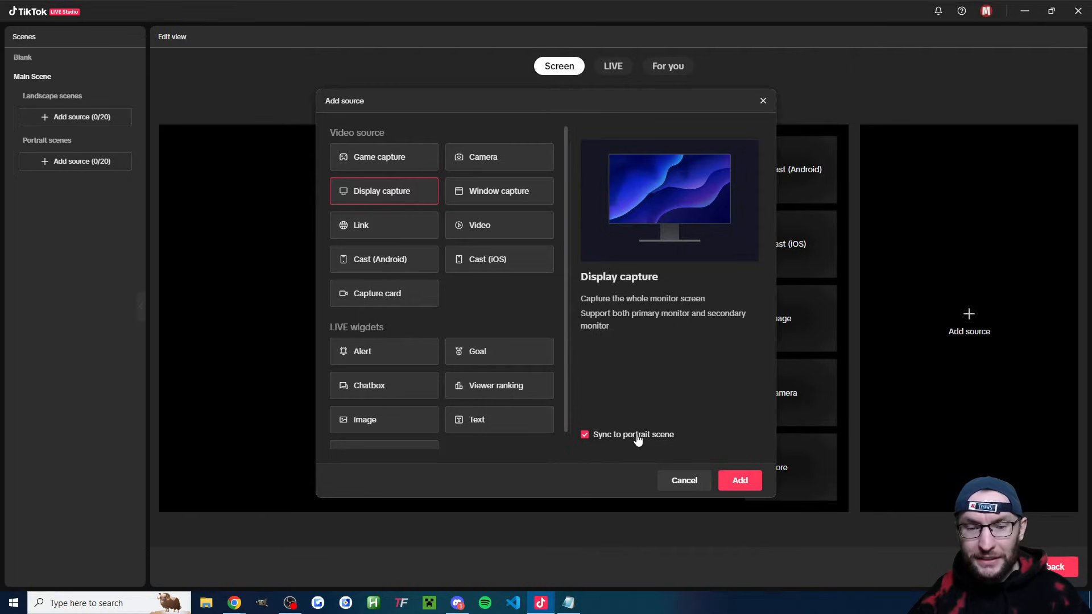
pyautogui.click(742, 482)
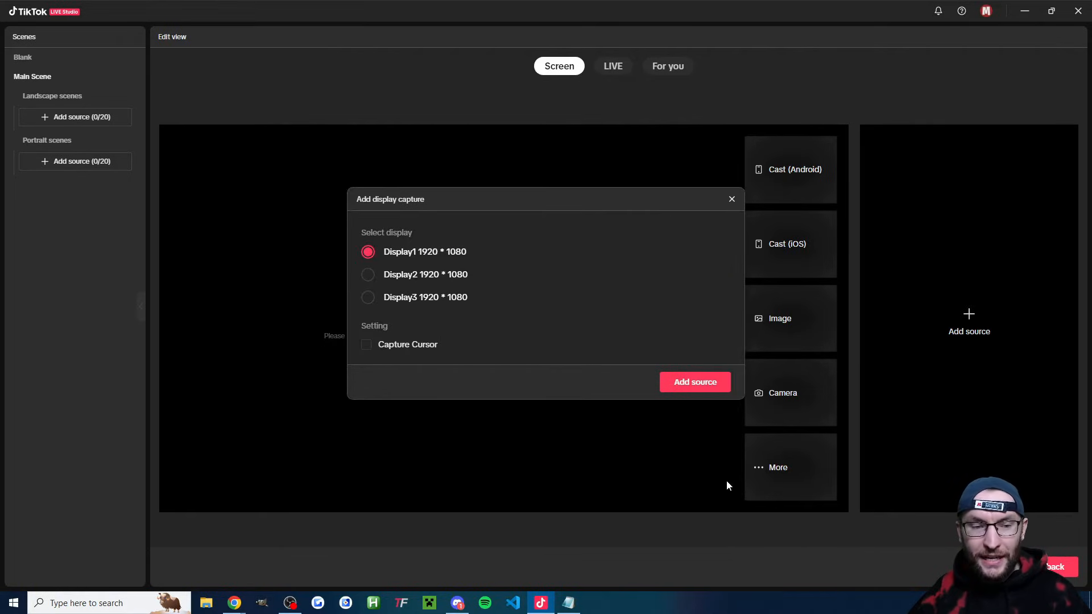
pyautogui.click(412, 301)
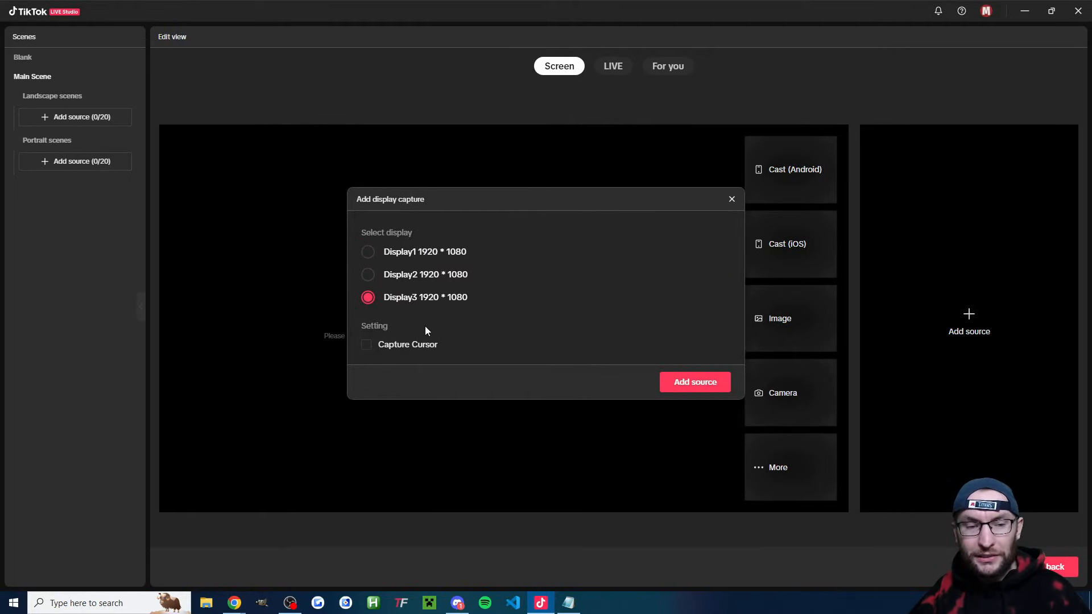
pyautogui.click(703, 384)
pyautogui.click(692, 370)
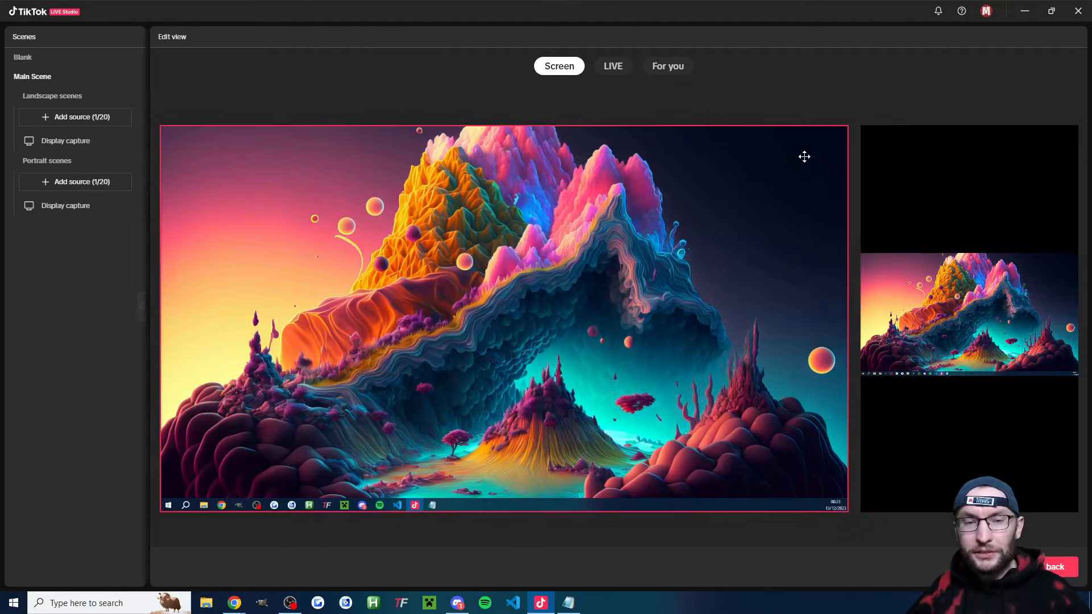
pyautogui.click(675, 166)
pyautogui.moveTo(873, 265); pyautogui.dragTo(964, 283)
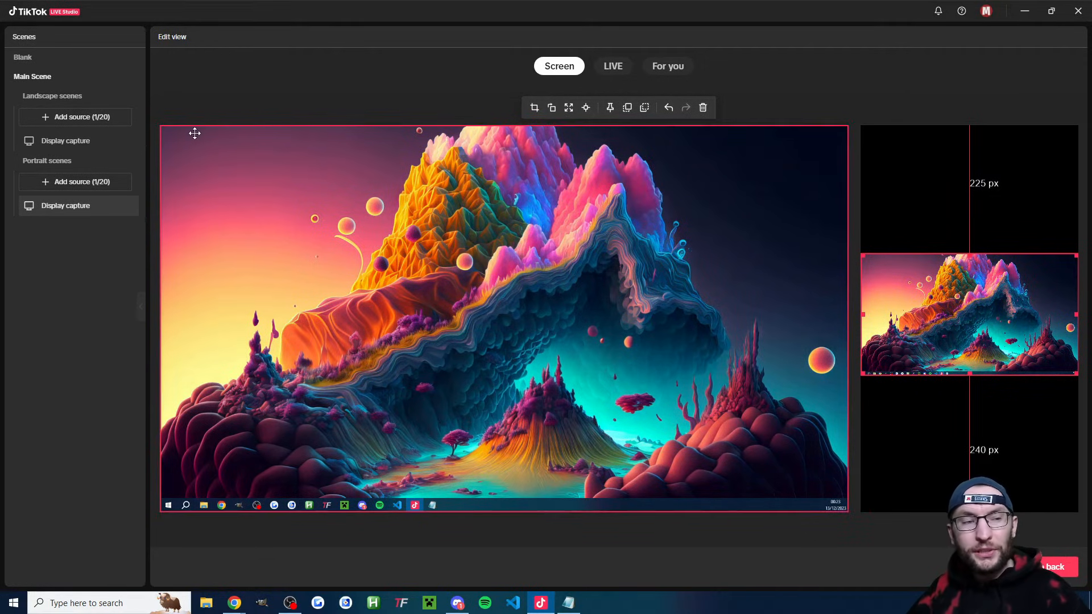
# Rename the display capture source in the landscape scene as Monitor 3
pyautogui.rightClick(66, 146)
pyautogui.click(92, 157)
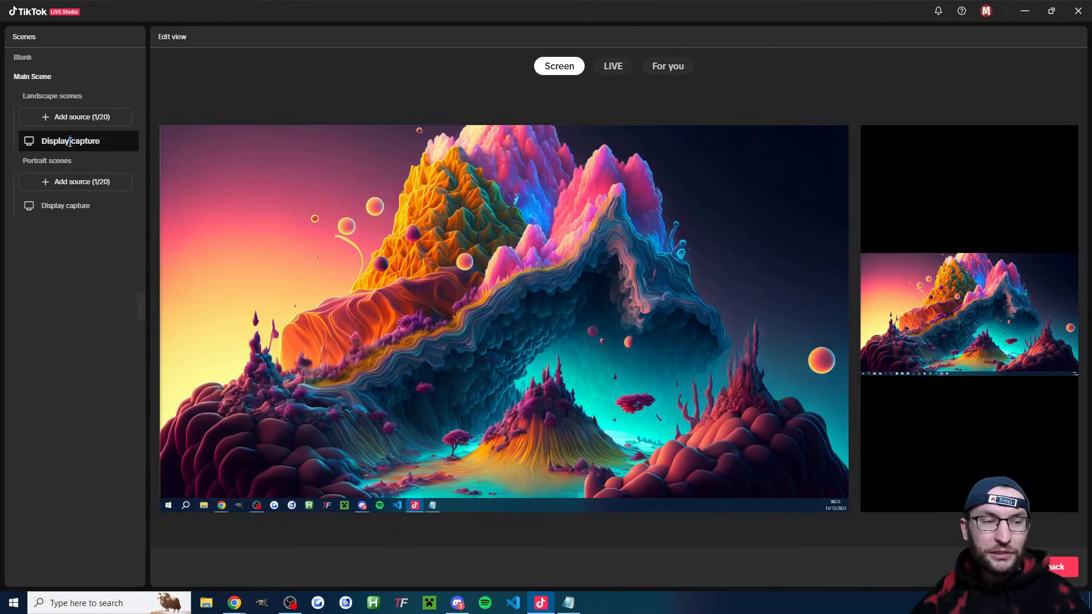
pyautogui.tripleClick(70, 142)
pyautogui.write('Monitor 3')
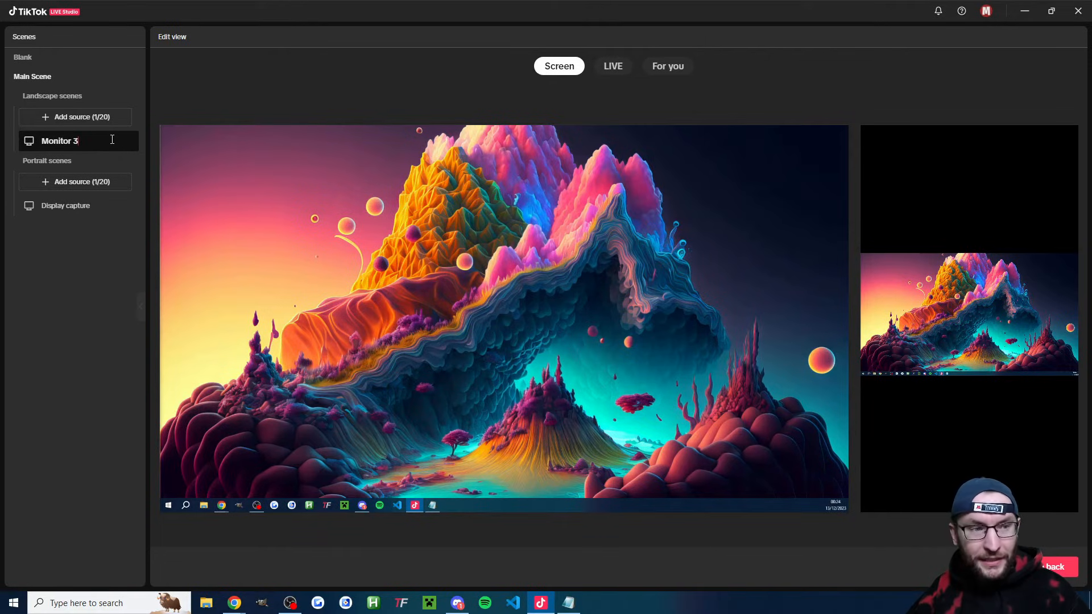
pyautogui.press('Return')
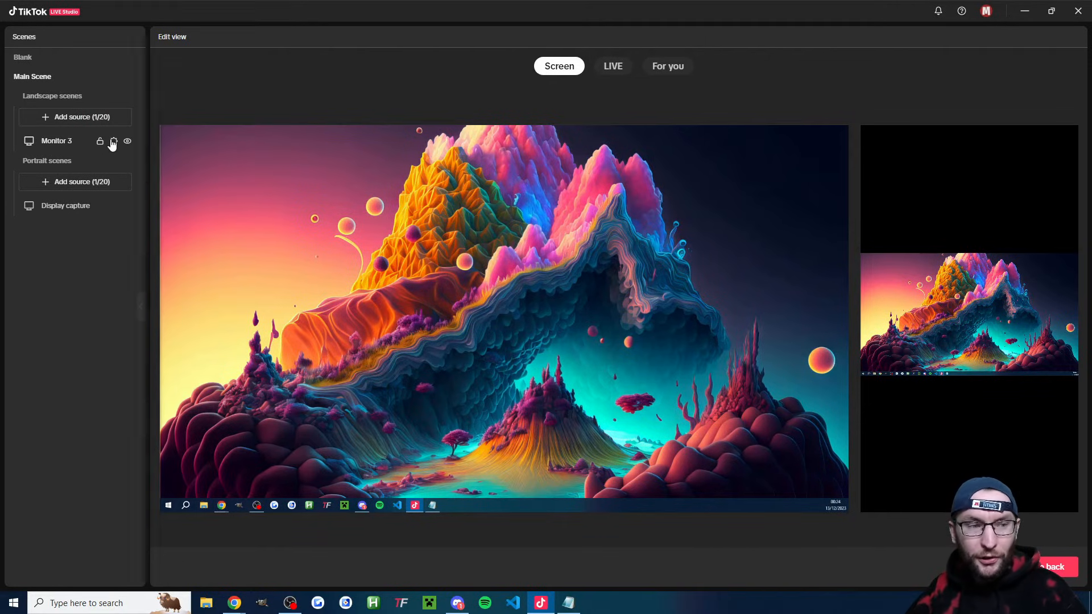
# Rename the display capture source in the portrait scene as Monitor 3
pyautogui.rightClick(76, 214)
pyautogui.click(69, 223)
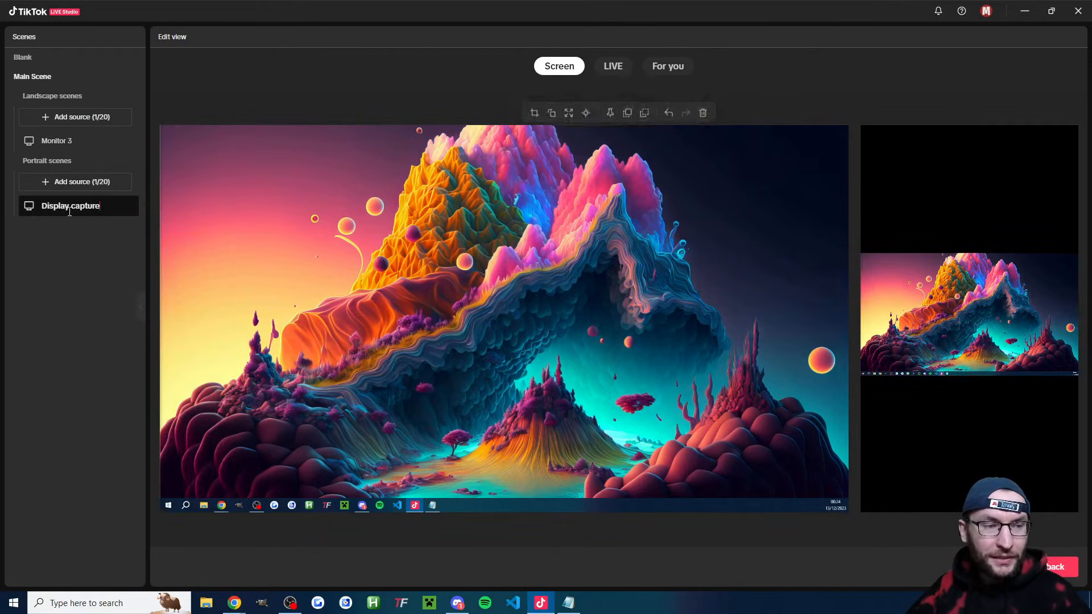
pyautogui.write('Monitor 3')
pyautogui.press('Return')
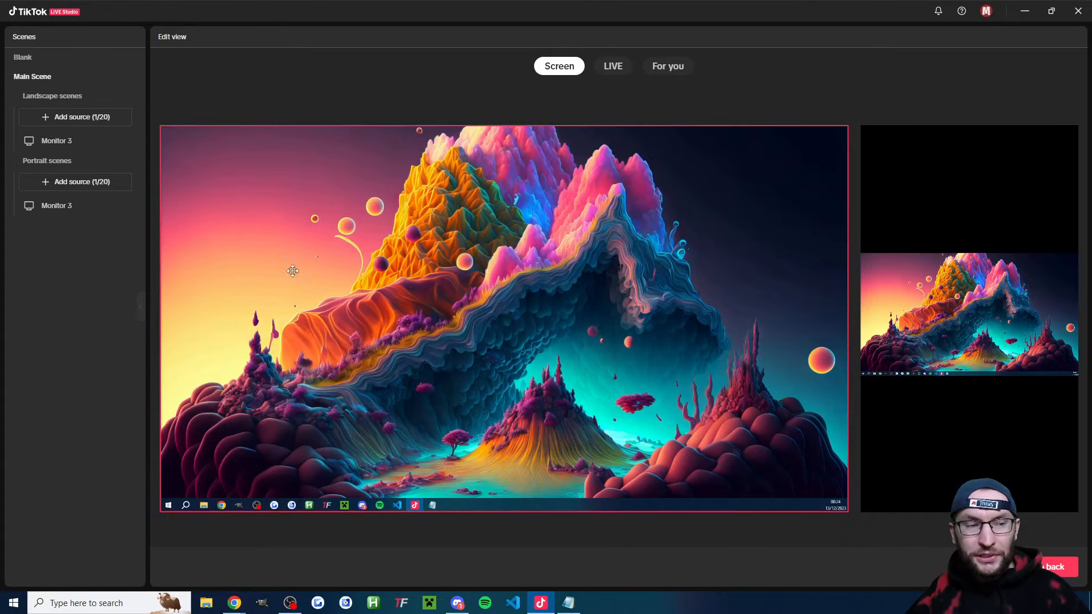
# Enlarge Monitor 3 in the portrait scene to the canvas's lower edge and shift it sideways, leaving about 220 px free above it
pyautogui.click(56, 208)
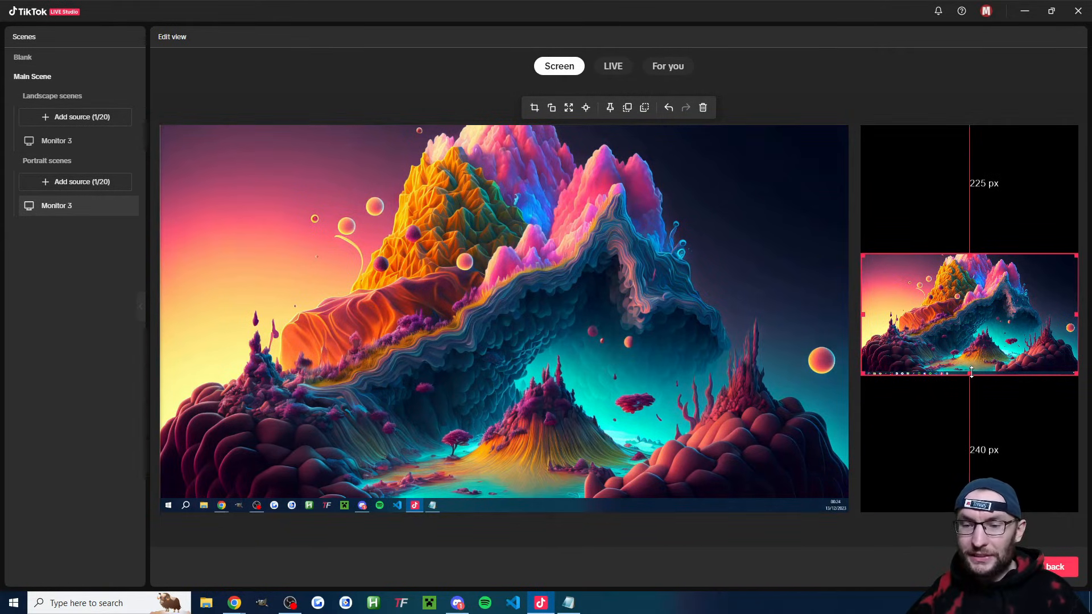
pyautogui.moveTo(969, 373); pyautogui.dragTo(939, 513)
pyautogui.moveTo(882, 341); pyautogui.dragTo(1007, 343)
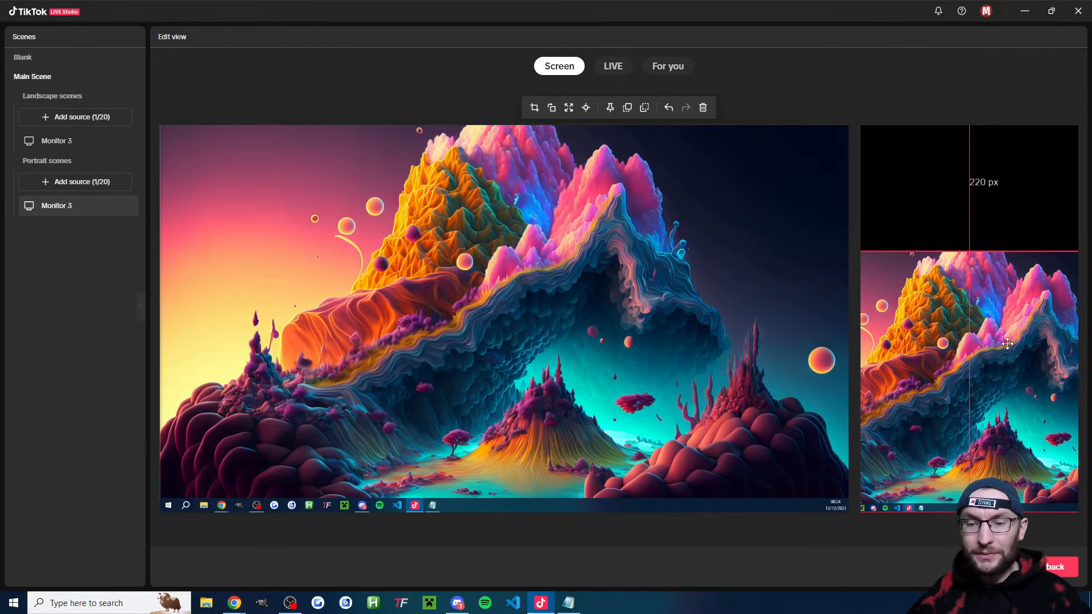
pyautogui.click(989, 174)
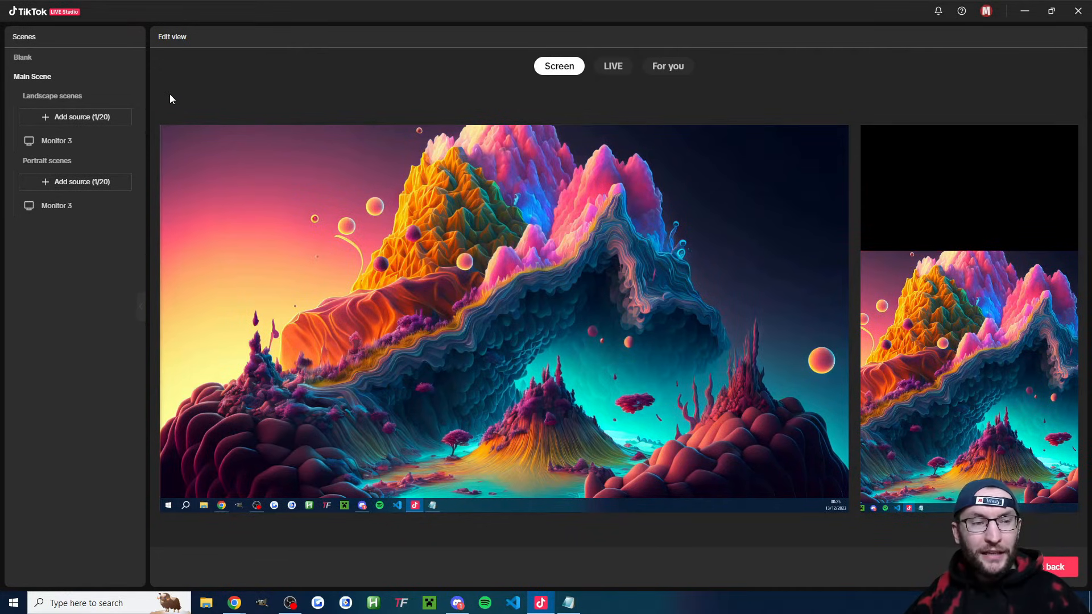
# Add a USB Live camera source at 1920*1080 and 30 FPS to the landscape scene, synced to the portrait scene
pyautogui.moveTo(100, 146)
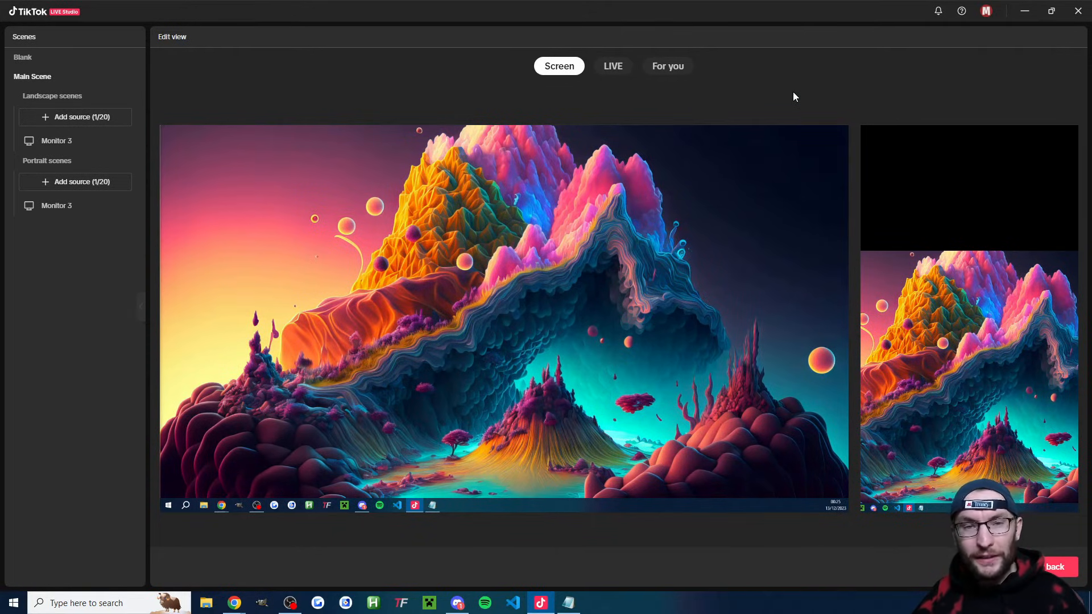
pyautogui.click(67, 119)
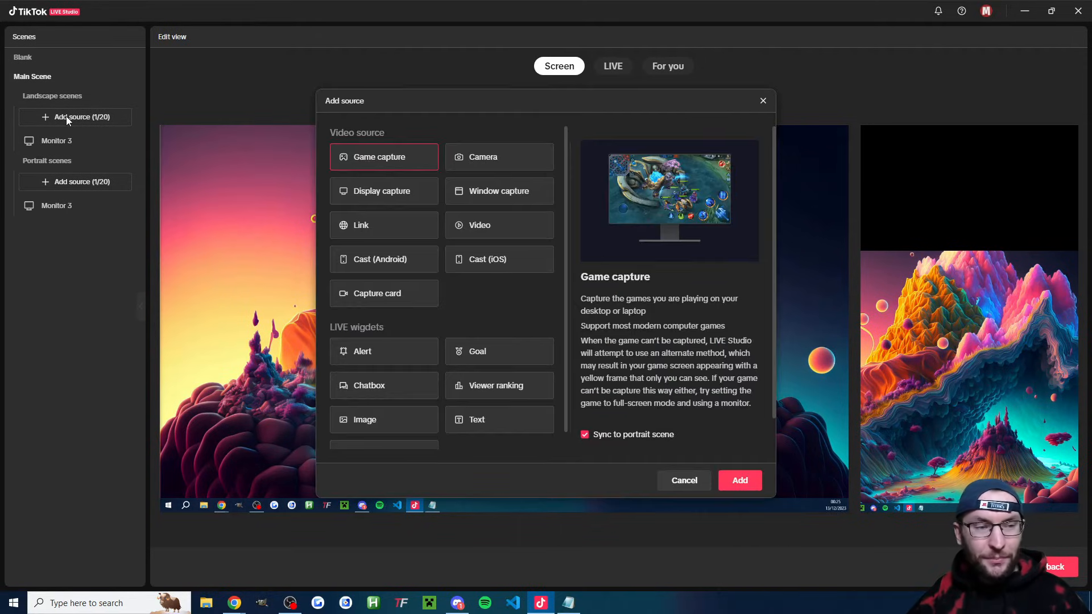
pyautogui.click(506, 168)
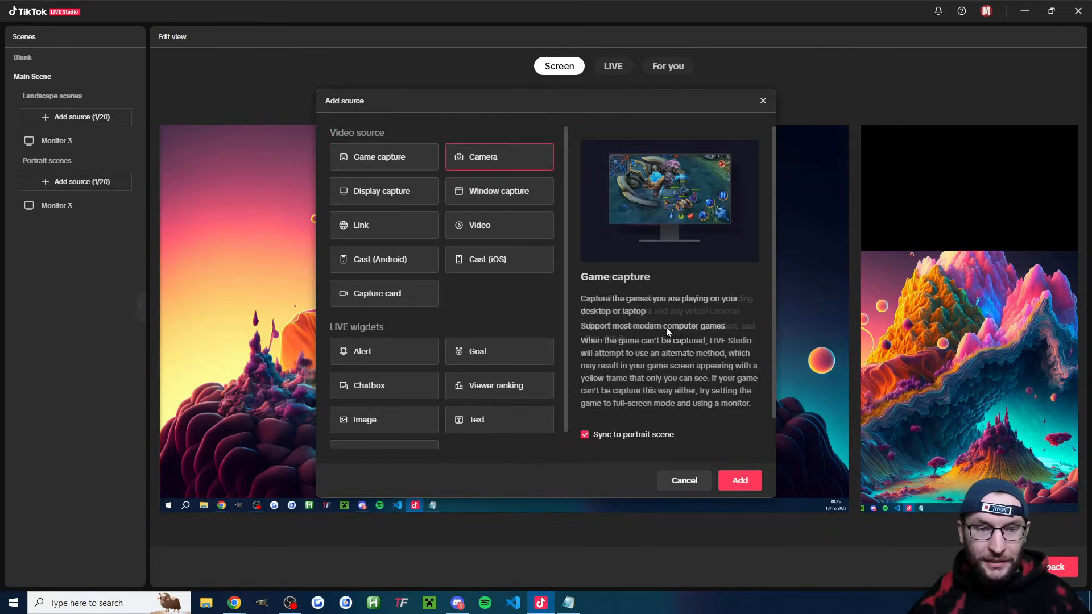
pyautogui.click(740, 481)
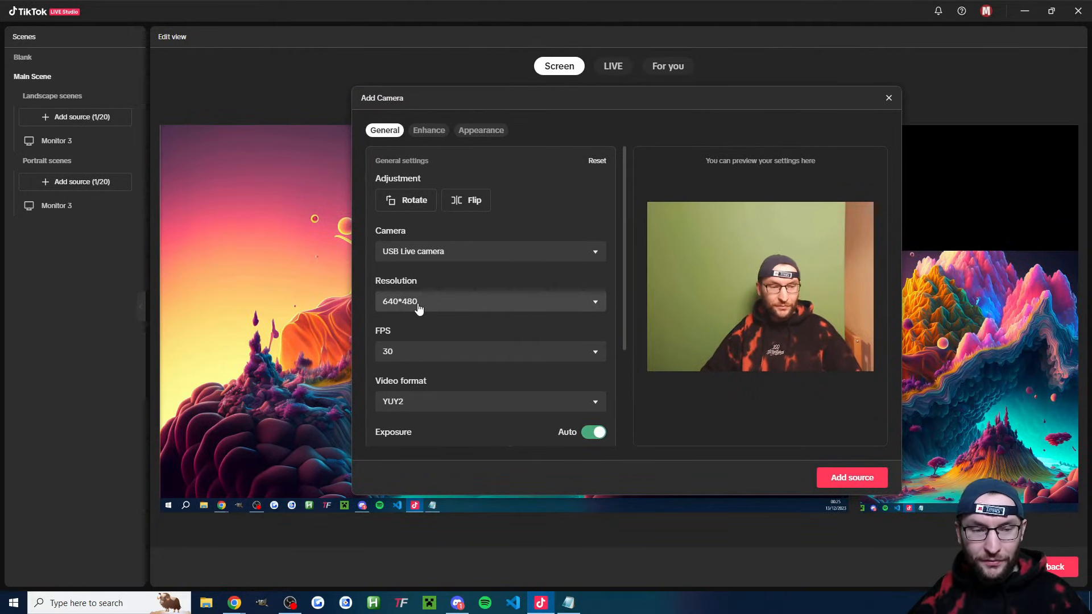
pyautogui.click(418, 301)
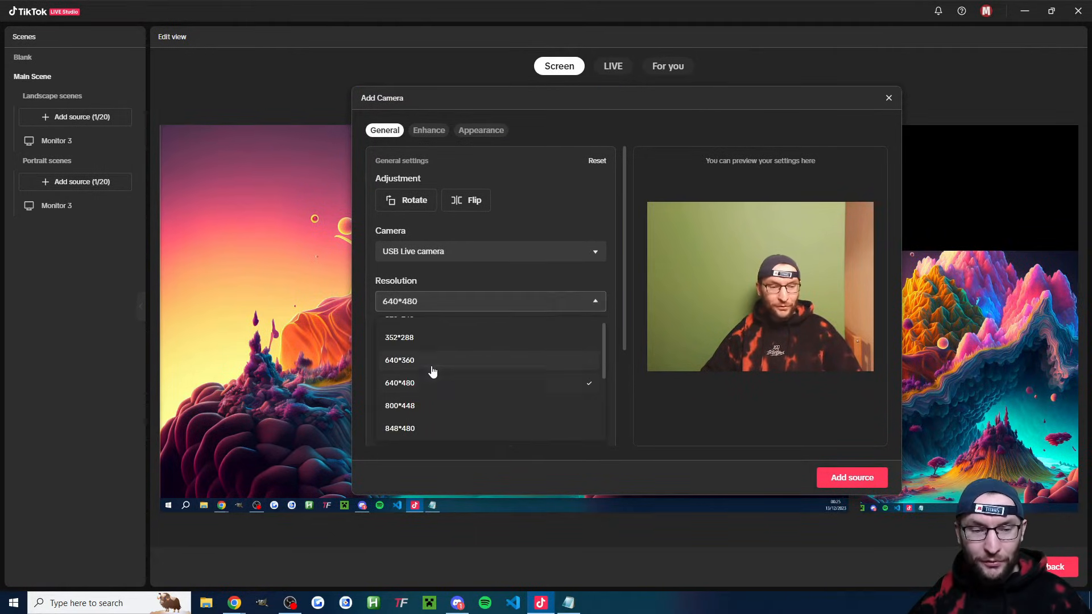
pyautogui.scroll(-3, 449, 353)
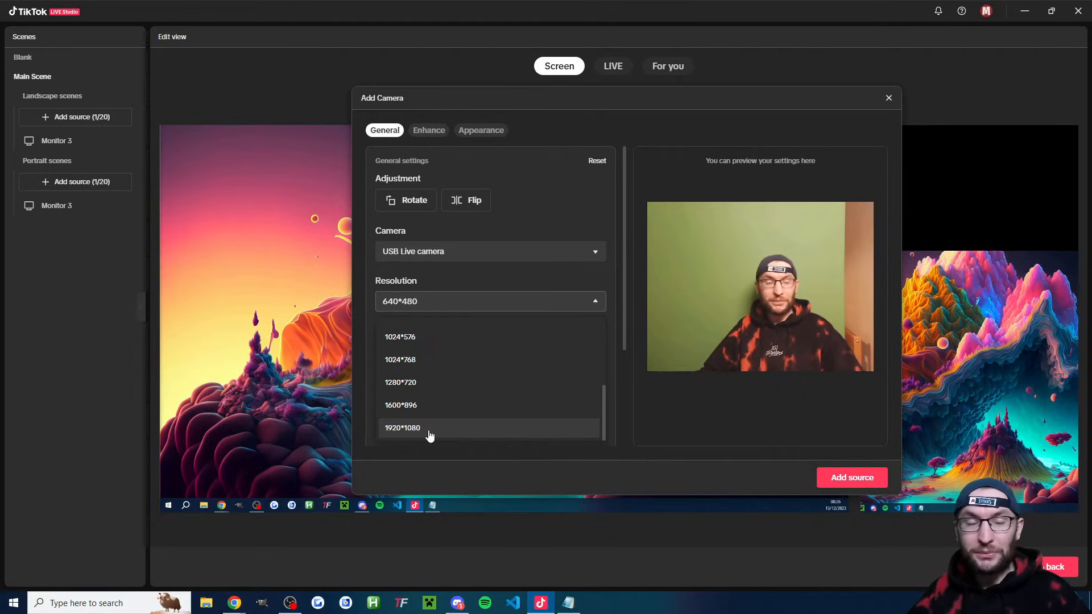
pyautogui.click(431, 433)
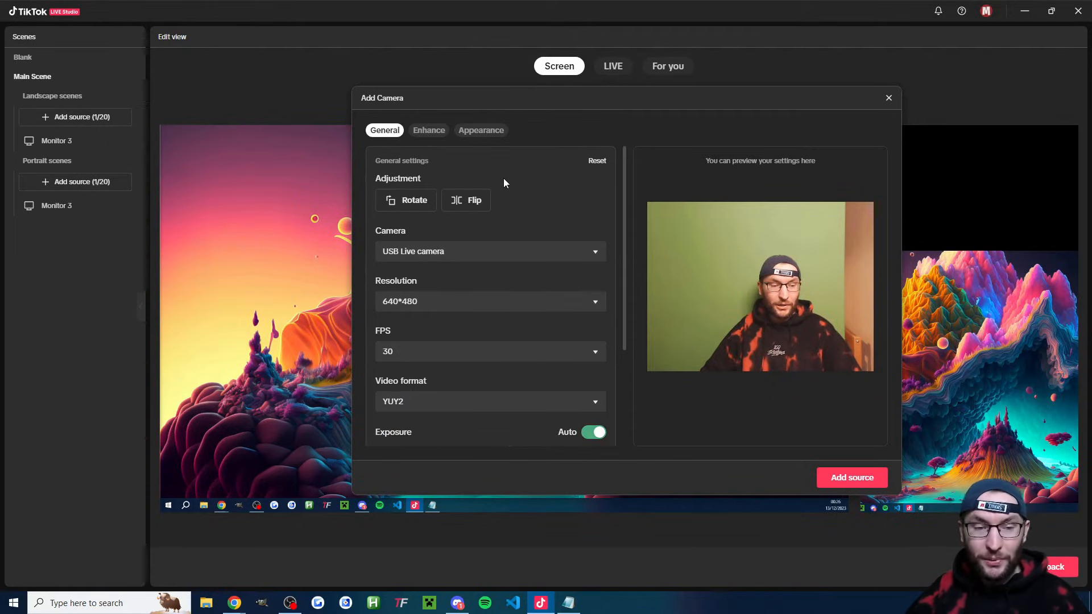
pyautogui.click(446, 351)
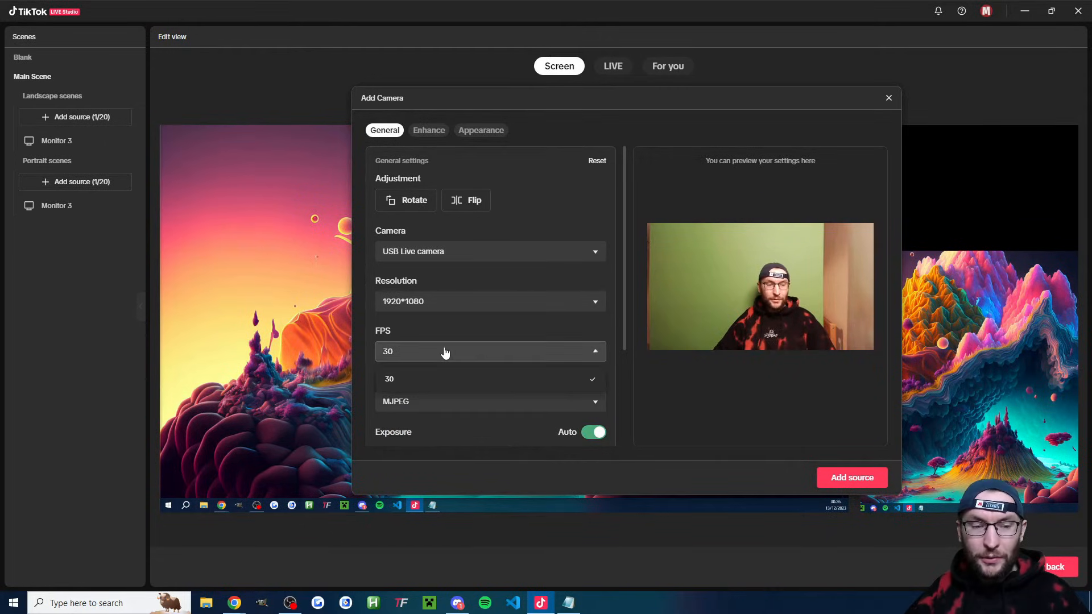
pyautogui.click(438, 323)
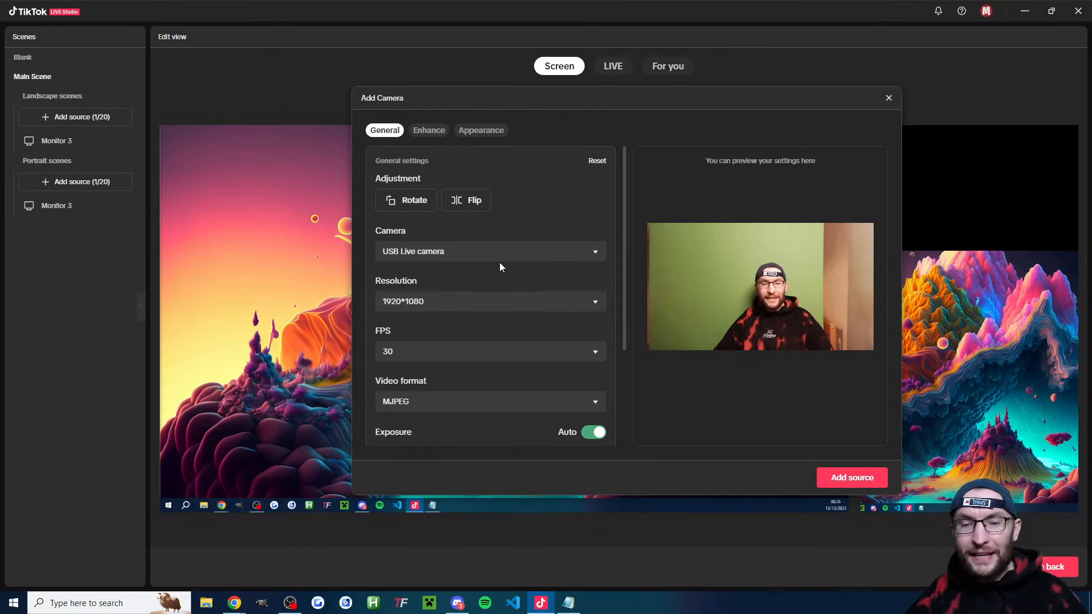
pyautogui.click(858, 479)
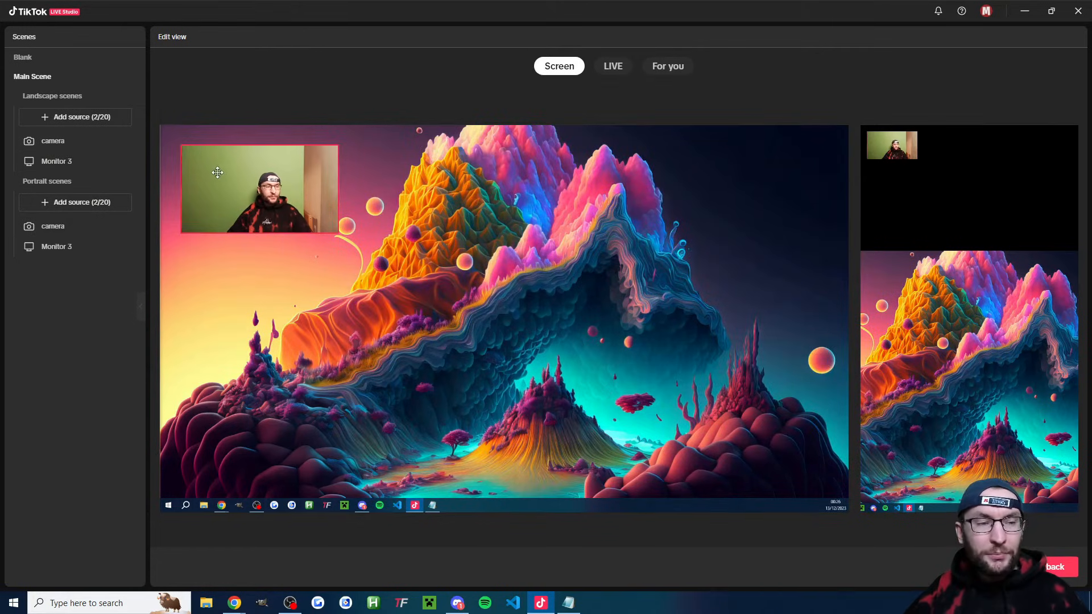
# Rename the camera sources in both the landscape and portrait scenes as Camera 2
pyautogui.rightClick(64, 148)
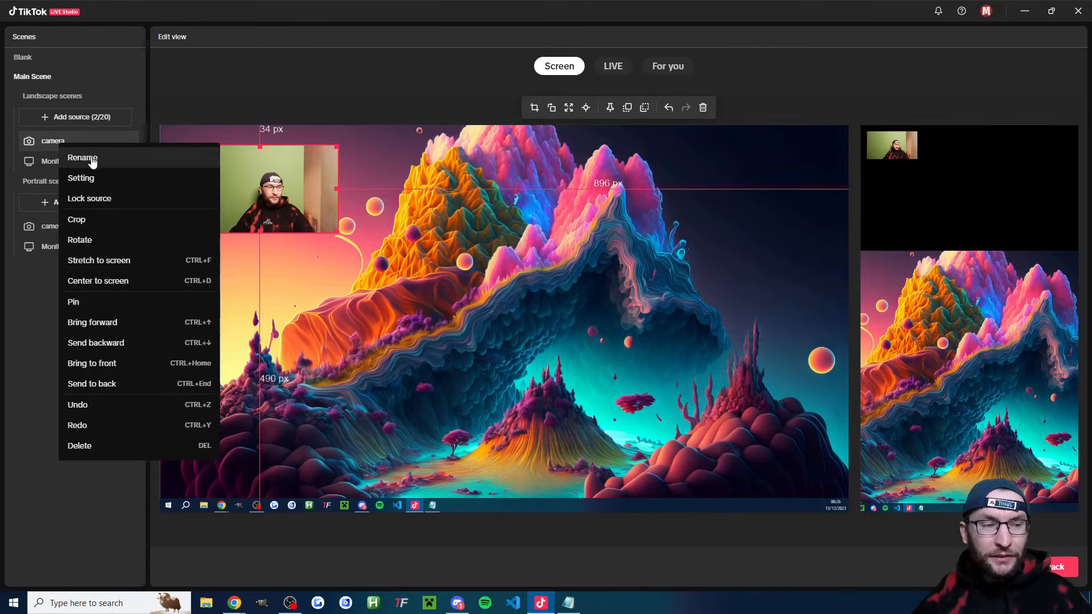
pyautogui.click(84, 156)
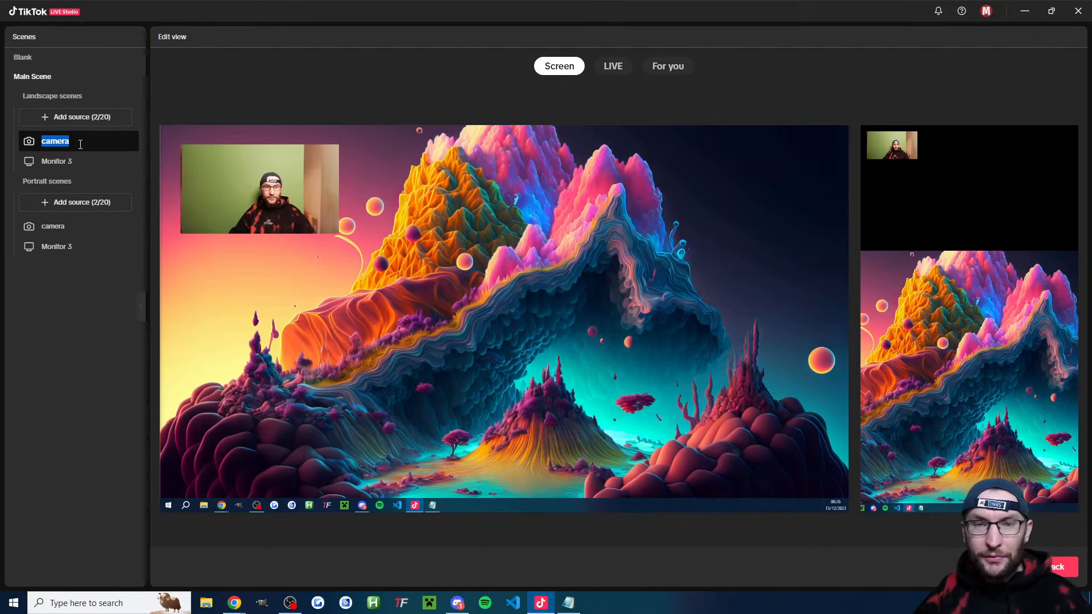
pyautogui.write('Camera ')
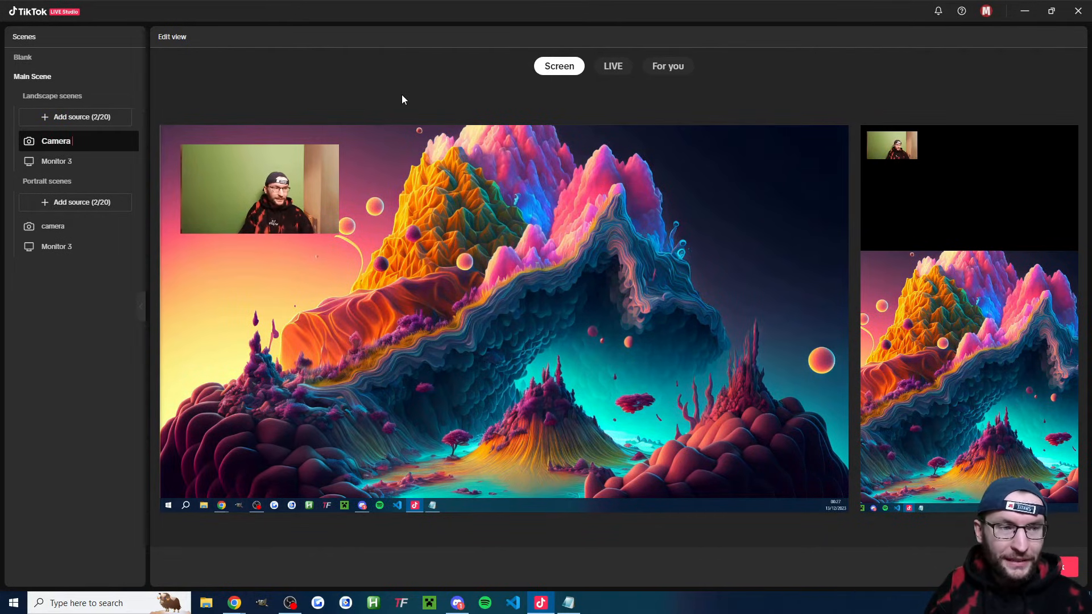
pyautogui.write('2')
pyautogui.rightClick(64, 228)
pyautogui.click(97, 243)
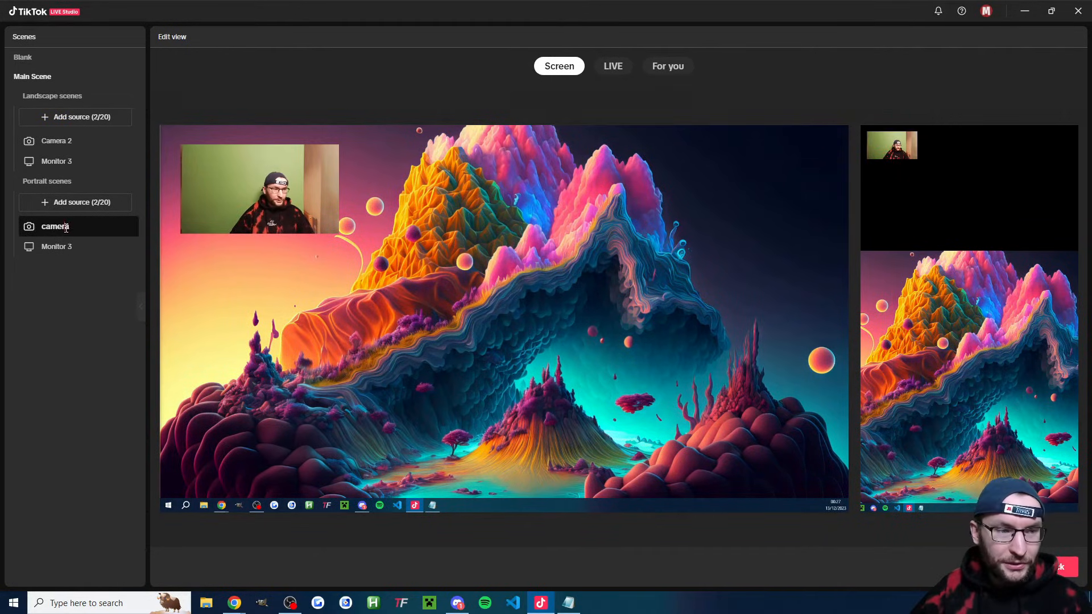
pyautogui.write('Camera 2')
pyautogui.press('Return')
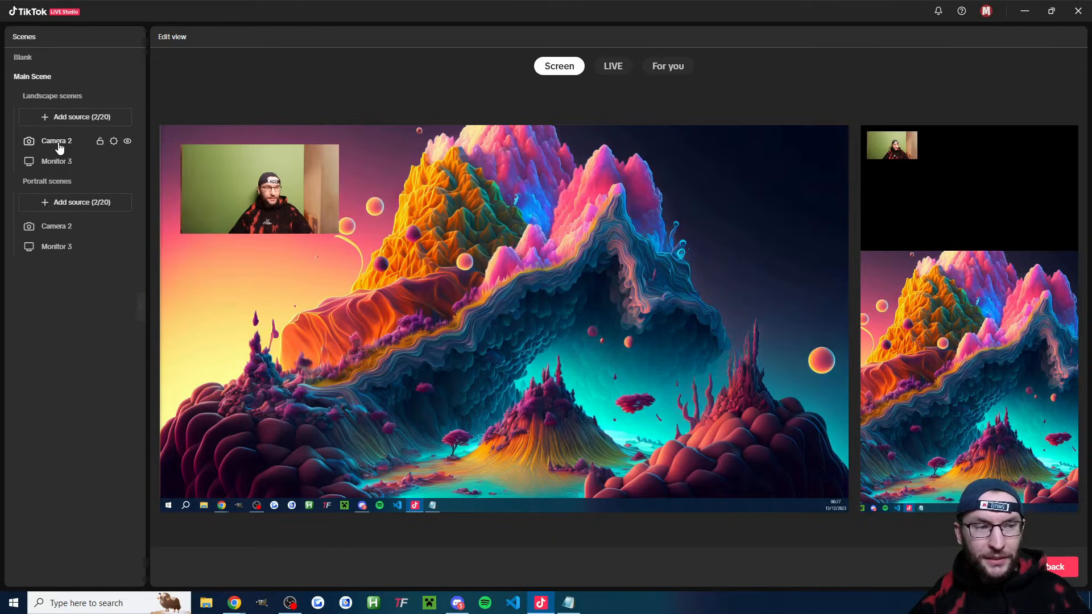
# Shrink Camera 2 in the landscape scene and place it near the canvas's left edge, vertically centred about 286 px from top and bottom
pyautogui.click(59, 148)
pyautogui.moveTo(246, 182); pyautogui.dragTo(239, 315)
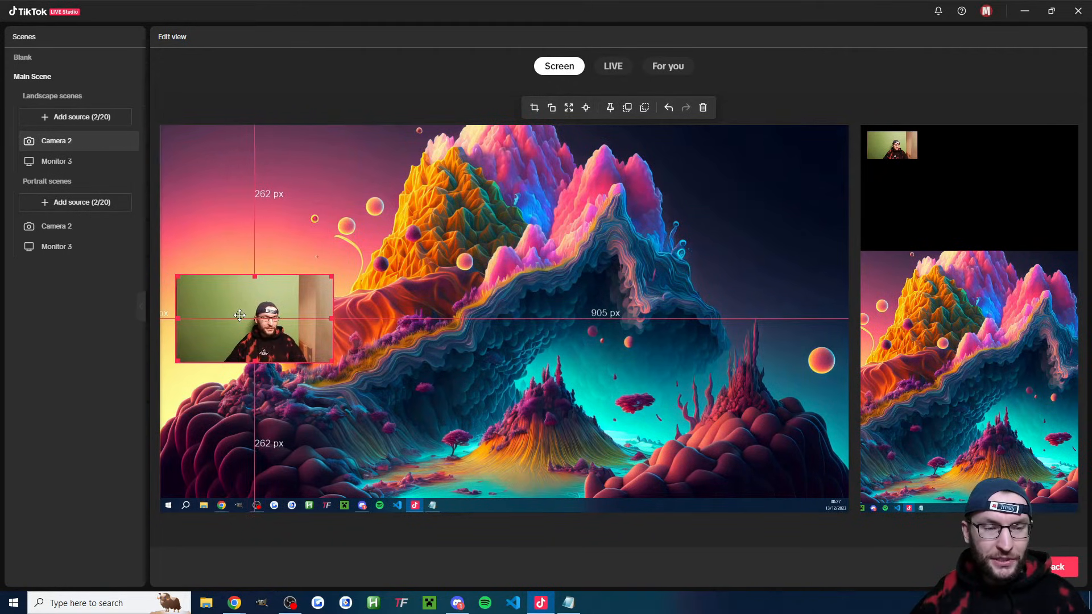
pyautogui.moveTo(332, 276); pyautogui.dragTo(280, 305)
pyautogui.moveTo(226, 326); pyautogui.dragTo(222, 314)
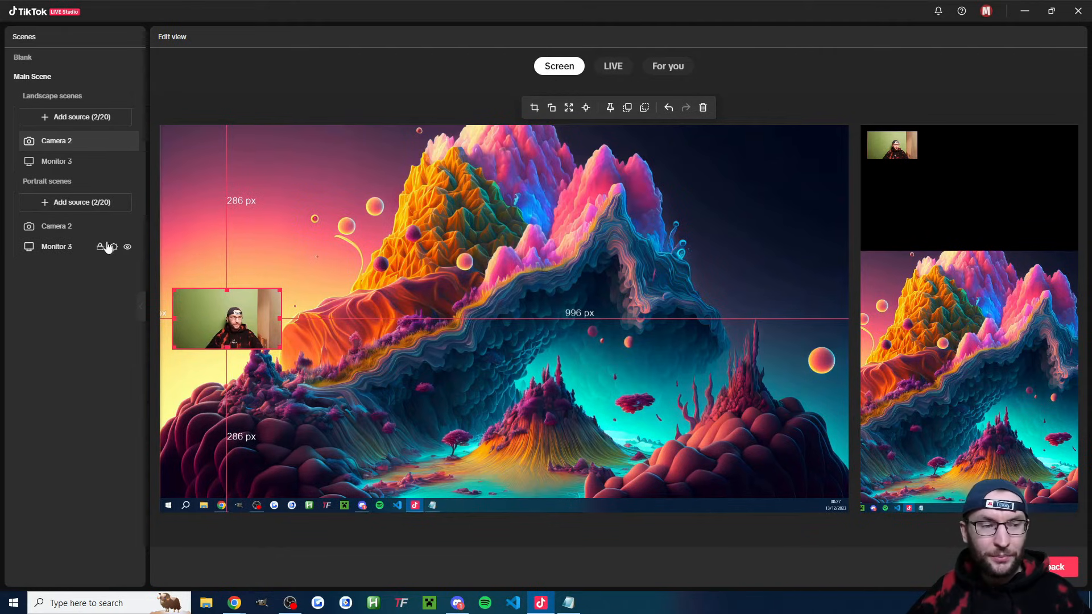
# Stretch Camera 2 in the portrait scene to the canvas width and move it to the canvas's upper edge
pyautogui.click(69, 229)
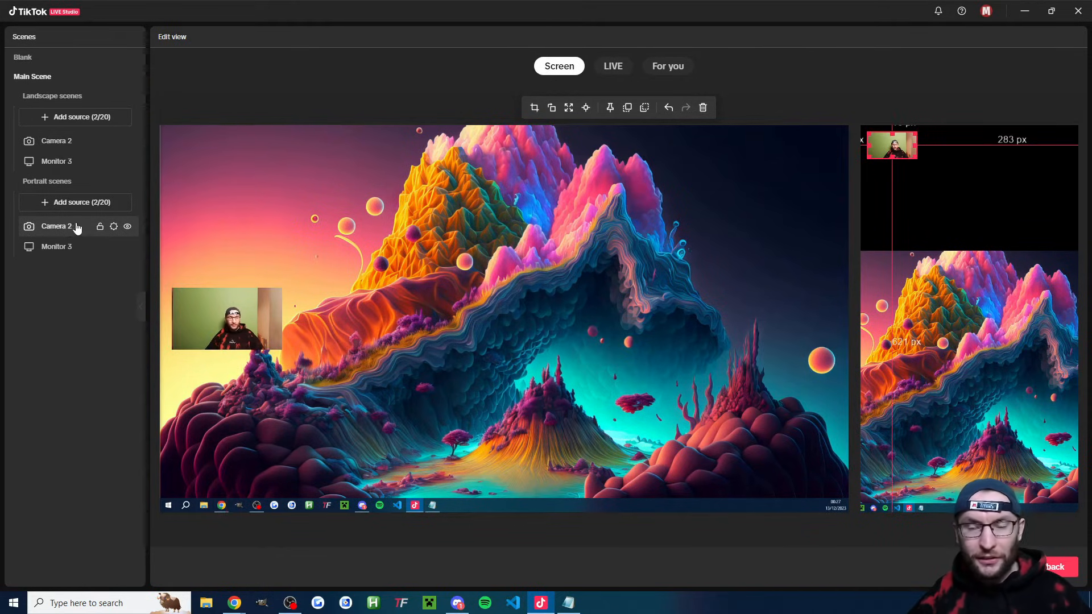
pyautogui.click(568, 112)
pyautogui.moveTo(965, 322); pyautogui.dragTo(967, 194)
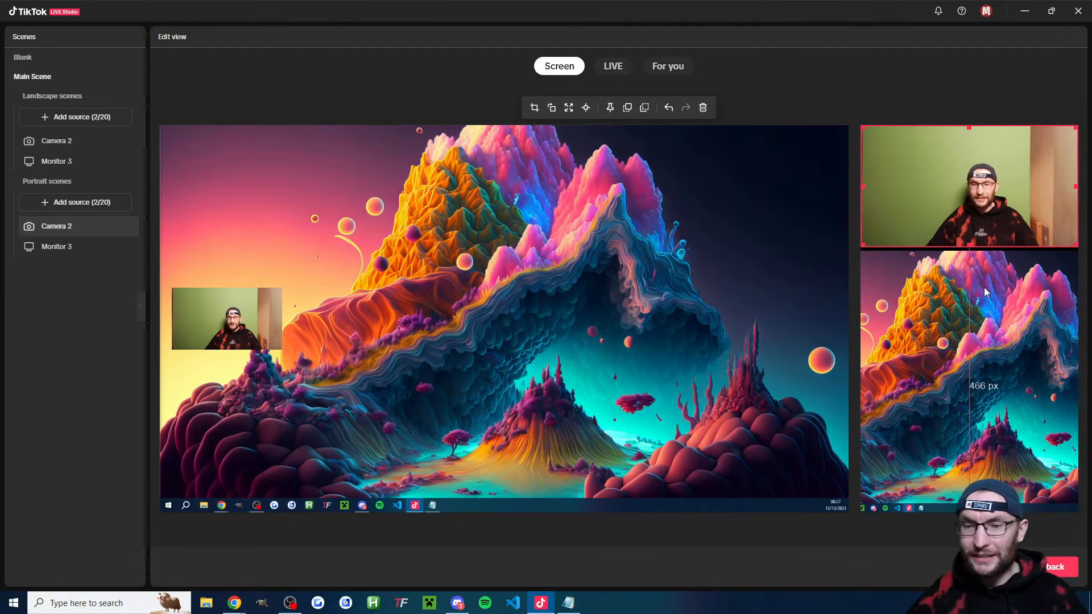
# Extend Monitor 3 in the portrait scene upward to close the gap beneath the camera, and adjust its position
pyautogui.click(100, 248)
pyautogui.click(82, 247)
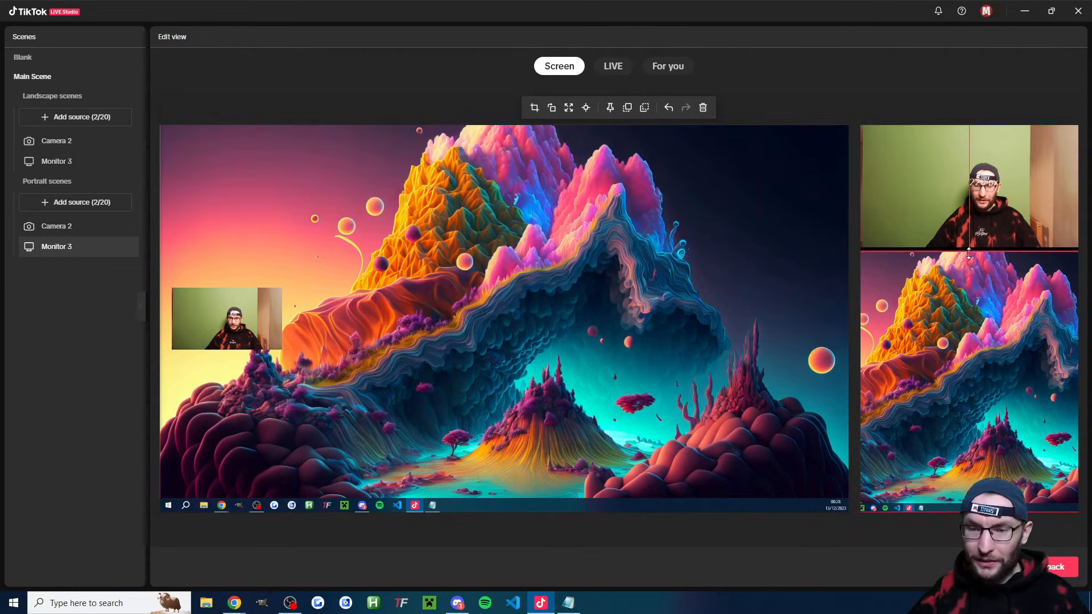
pyautogui.moveTo(969, 251); pyautogui.dragTo(970, 248)
pyautogui.moveTo(989, 327); pyautogui.dragTo(986, 329)
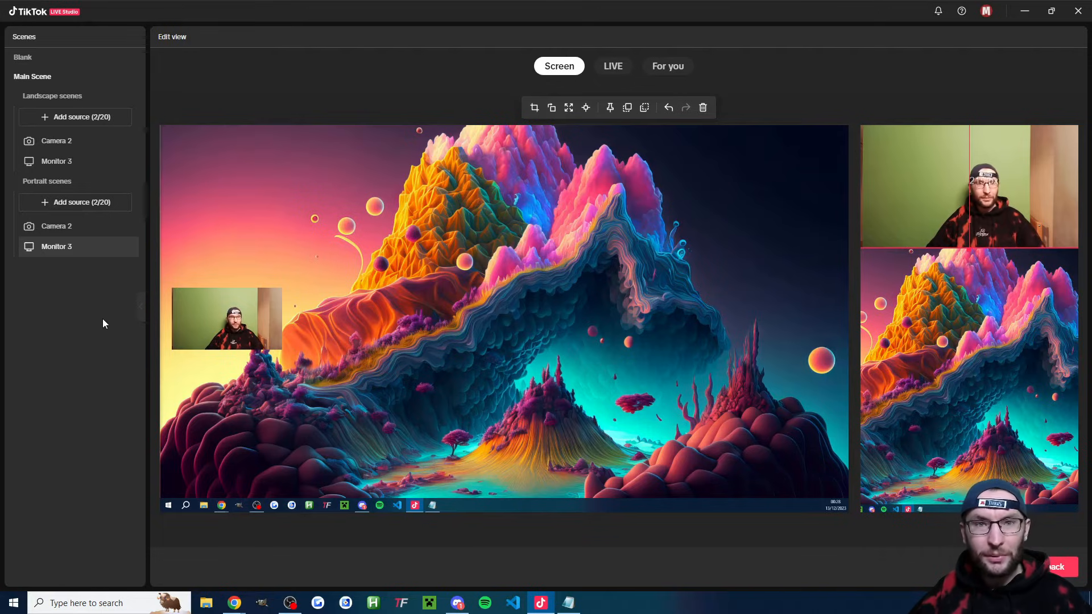
pyautogui.click(873, 80)
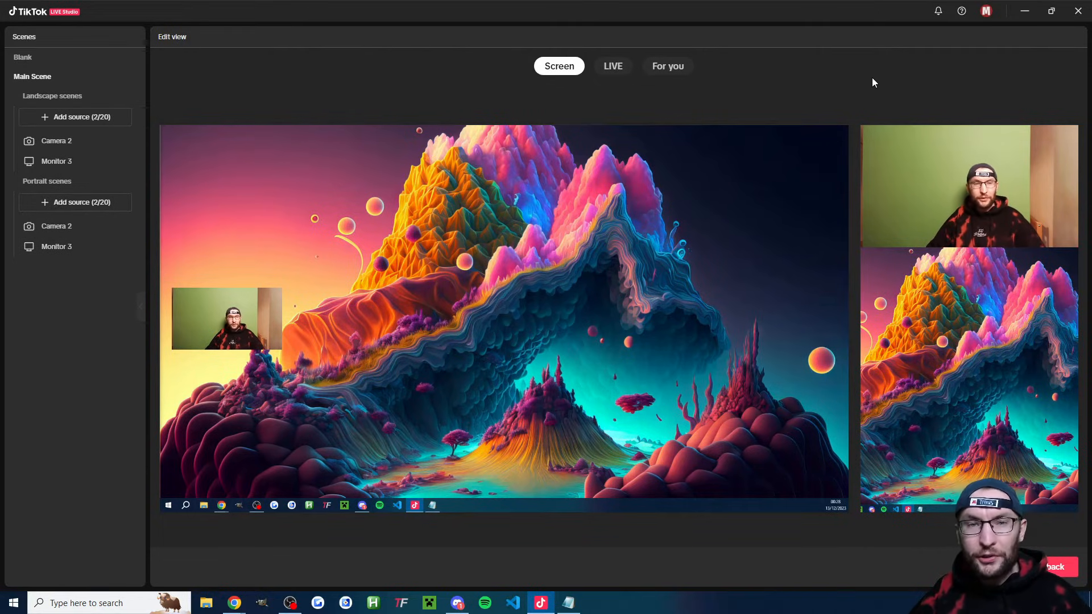
# Try to widen Camera 2 in the landscape scene from its right edge
pyautogui.moveTo(74, 145)
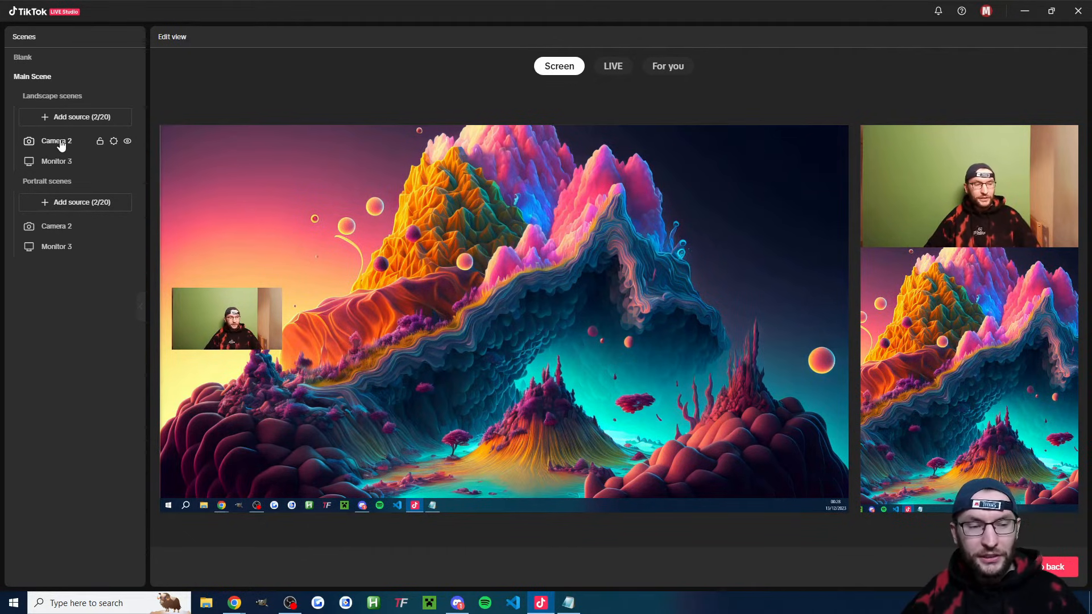
pyautogui.click(70, 142)
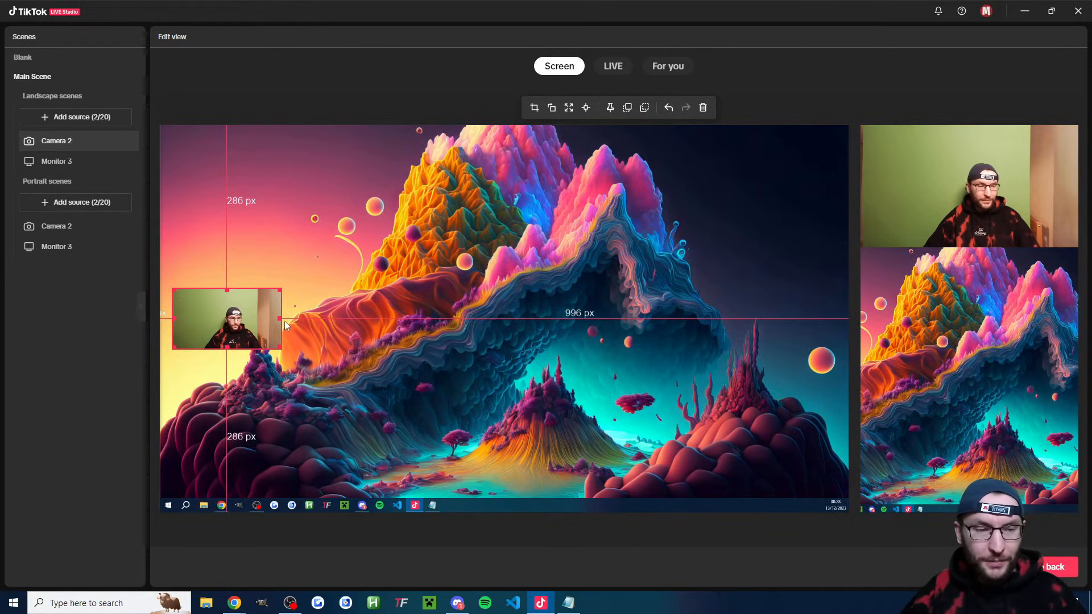
pyautogui.moveTo(281, 319); pyautogui.dragTo(321, 322)
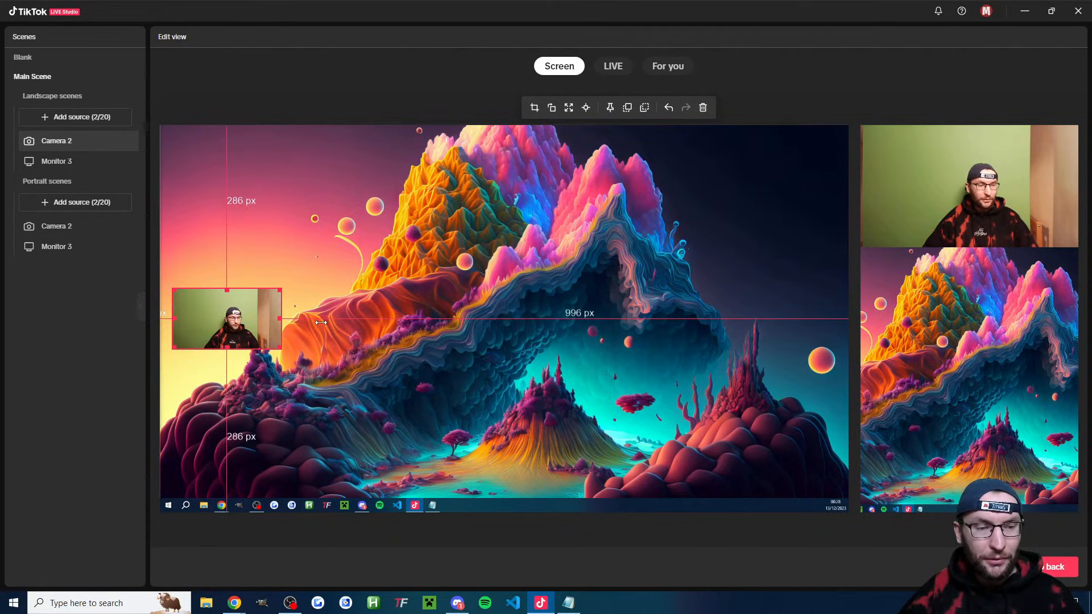
pyautogui.click(326, 302)
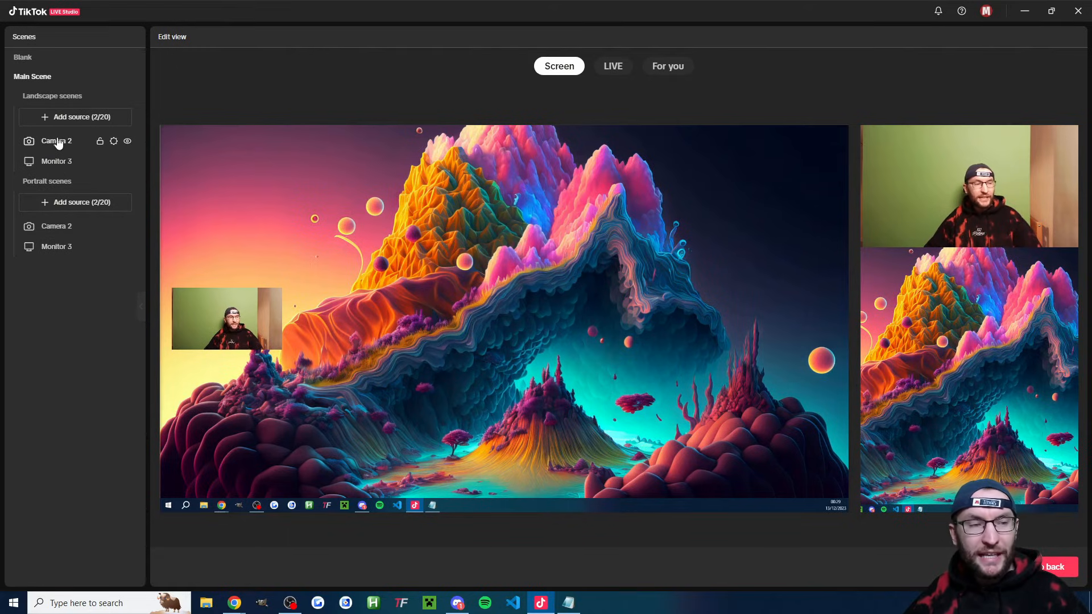
# Try the Foreground background in the landscape Camera 2 settings, then return the background to Turn off
pyautogui.click(114, 142)
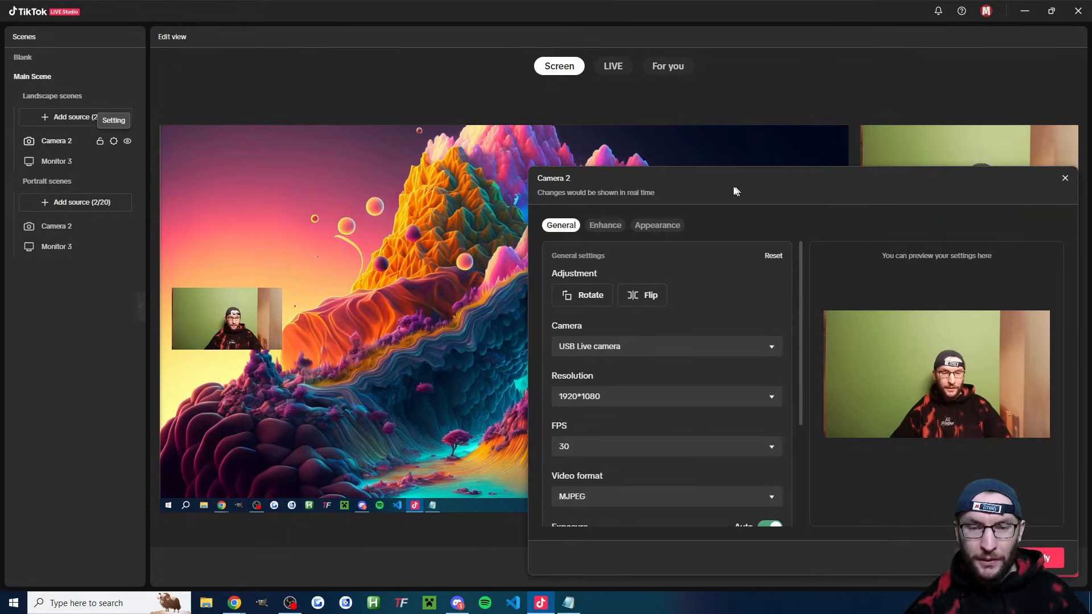
pyautogui.scroll(-3, 498, 228)
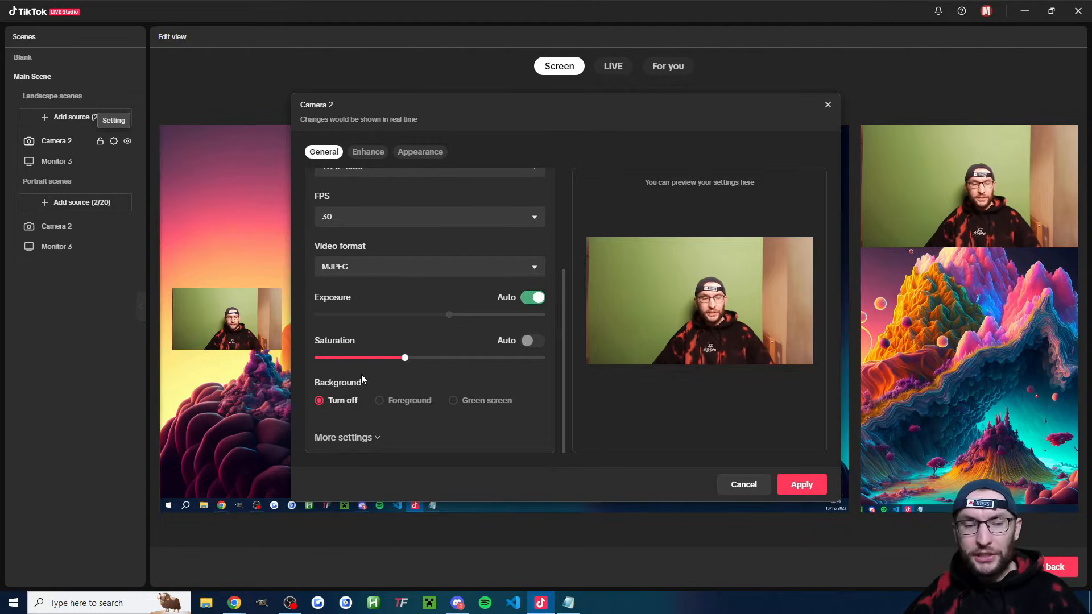
pyautogui.click(380, 401)
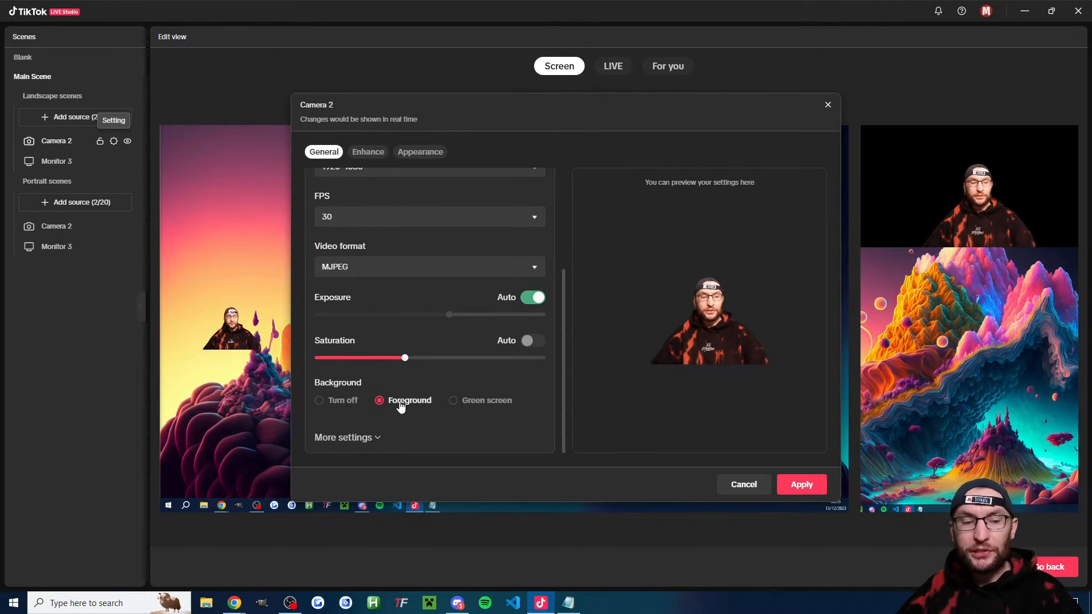
pyautogui.click(338, 405)
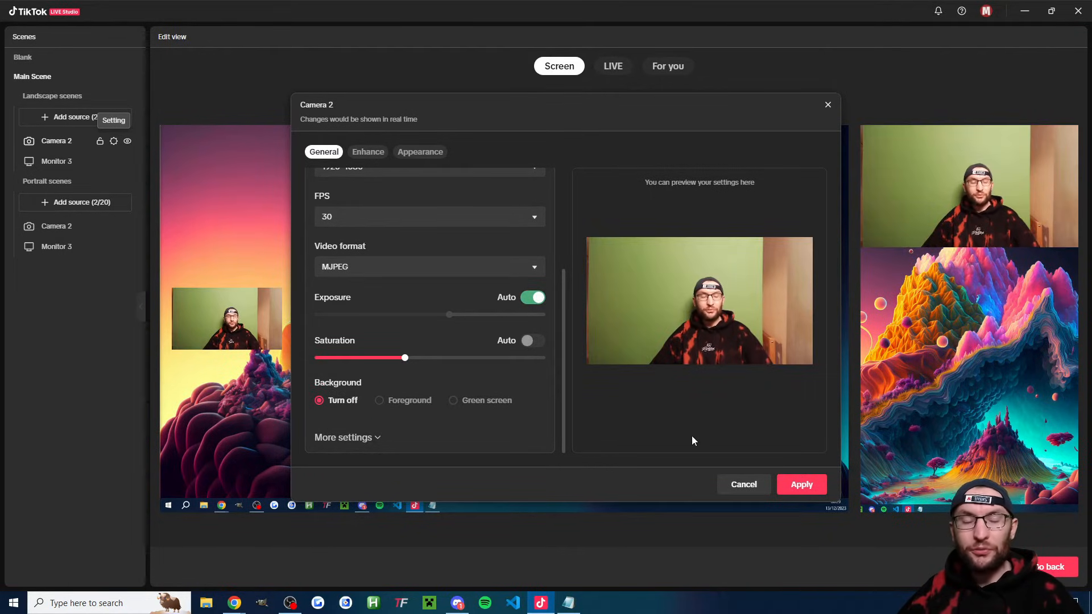
pyautogui.scroll(-6, 445, 306)
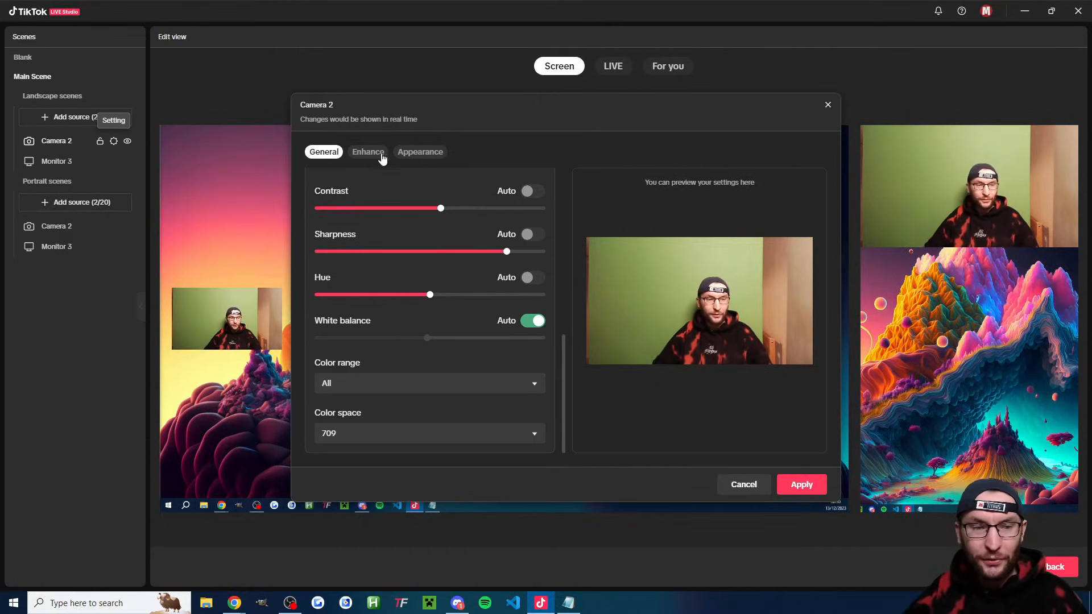
# Apply the YellowPower appearance frame to Camera 2
pyautogui.click(430, 157)
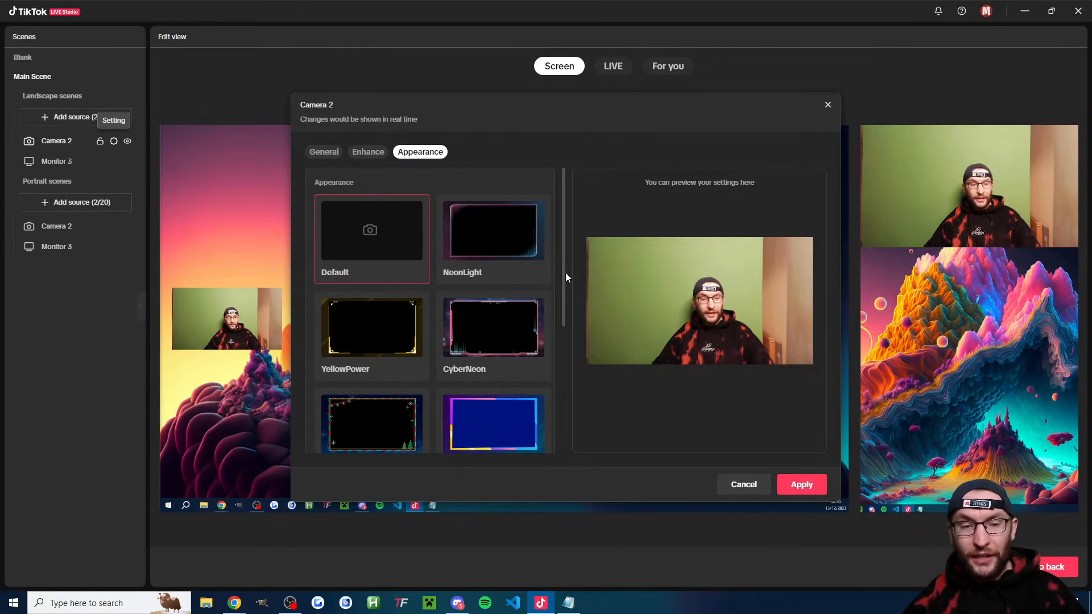
pyautogui.moveTo(562, 272); pyautogui.dragTo(564, 279)
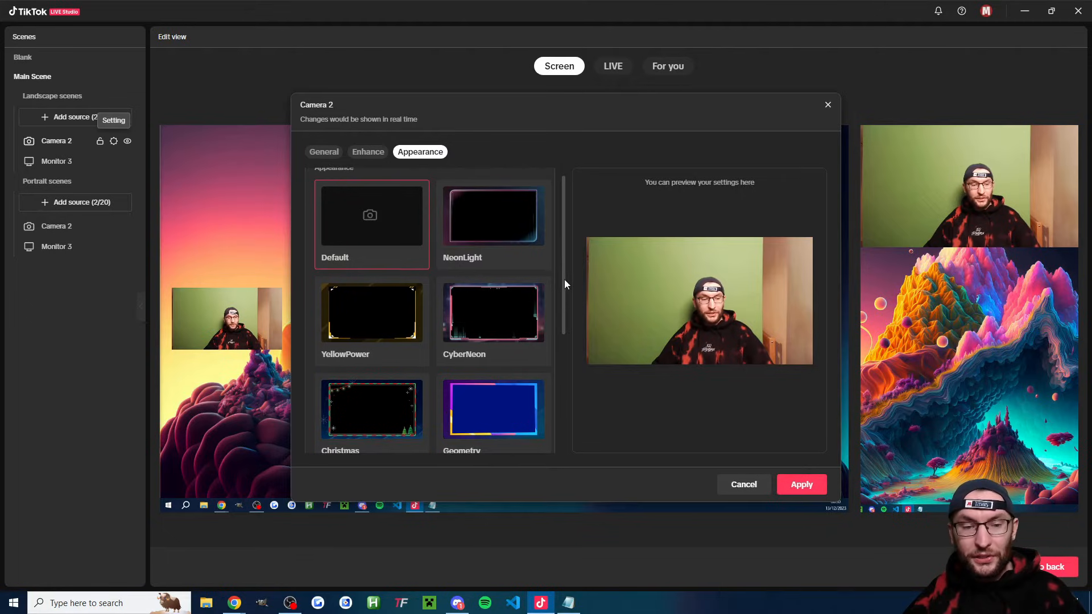
pyautogui.click(377, 307)
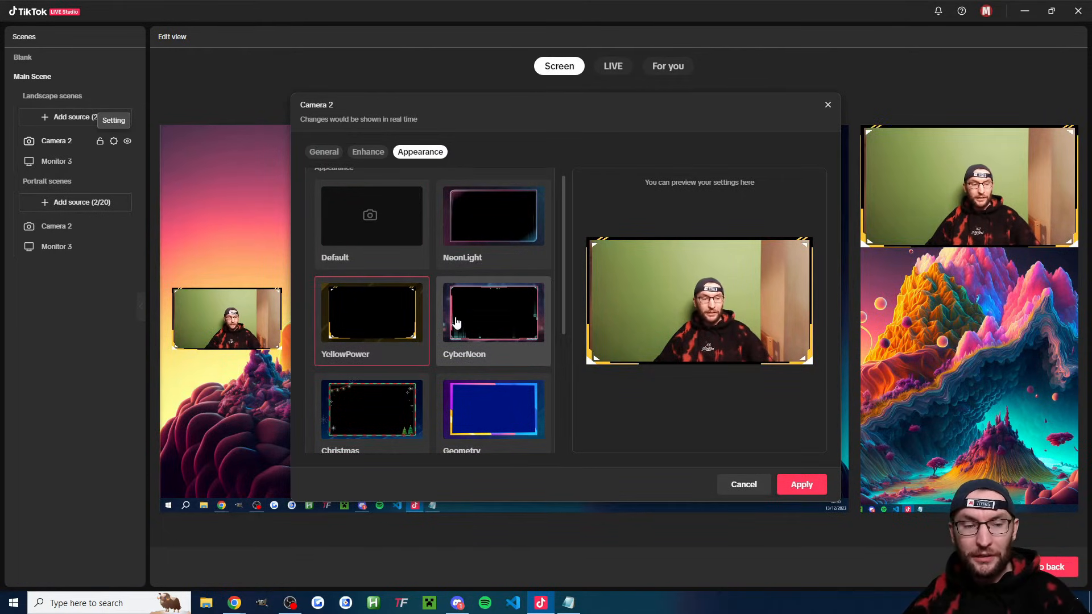
pyautogui.scroll(1, 431, 317)
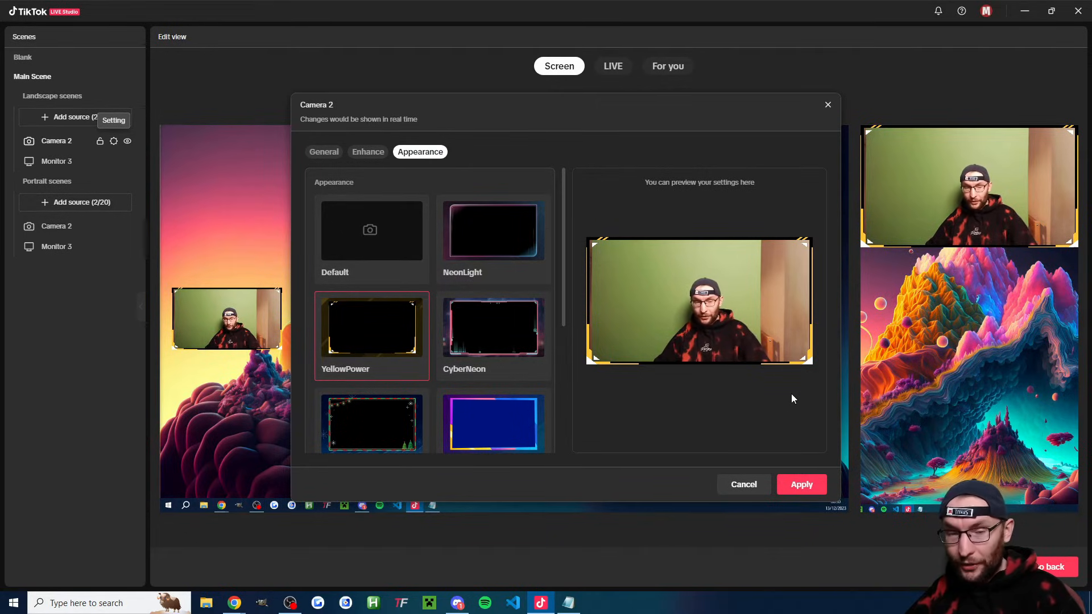
pyautogui.click(810, 489)
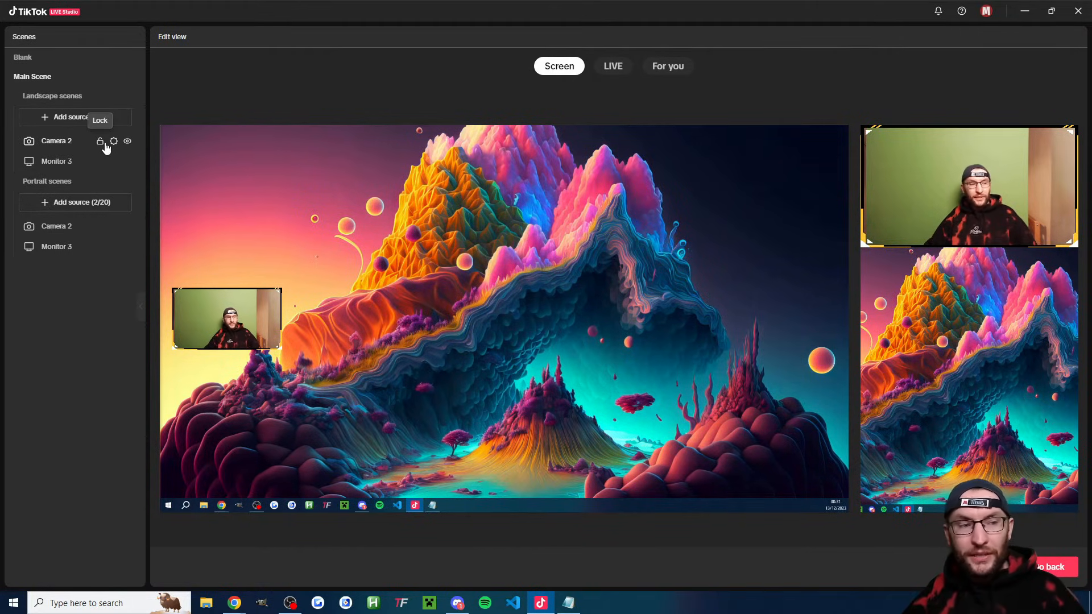
pyautogui.click(100, 142)
pyautogui.click(100, 228)
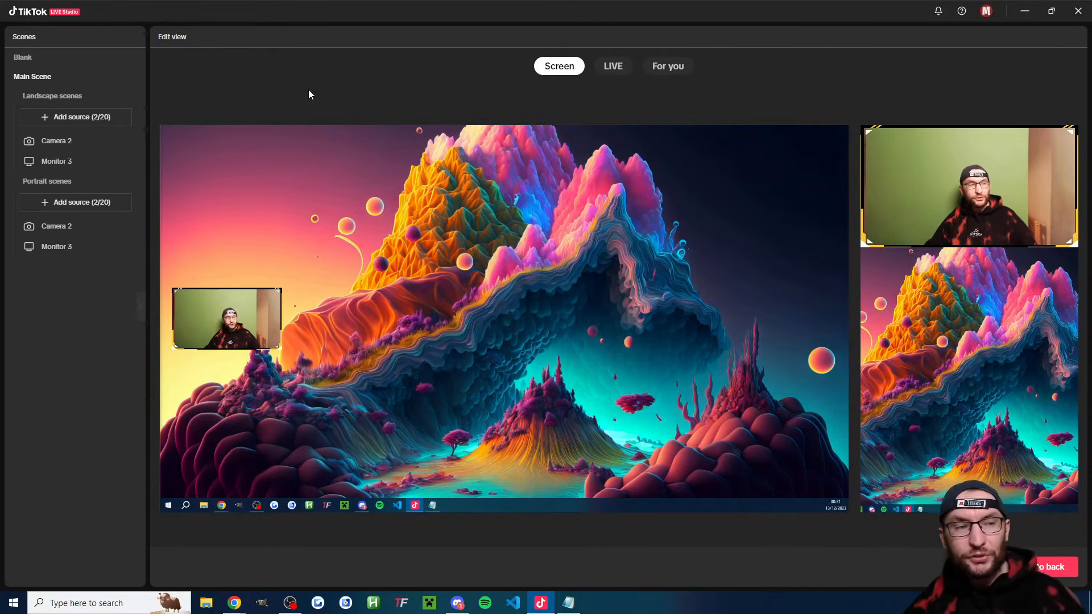
# Start adding a Goal widget source to the landscape scene with Sync to portrait scene enabled
pyautogui.click(108, 118)
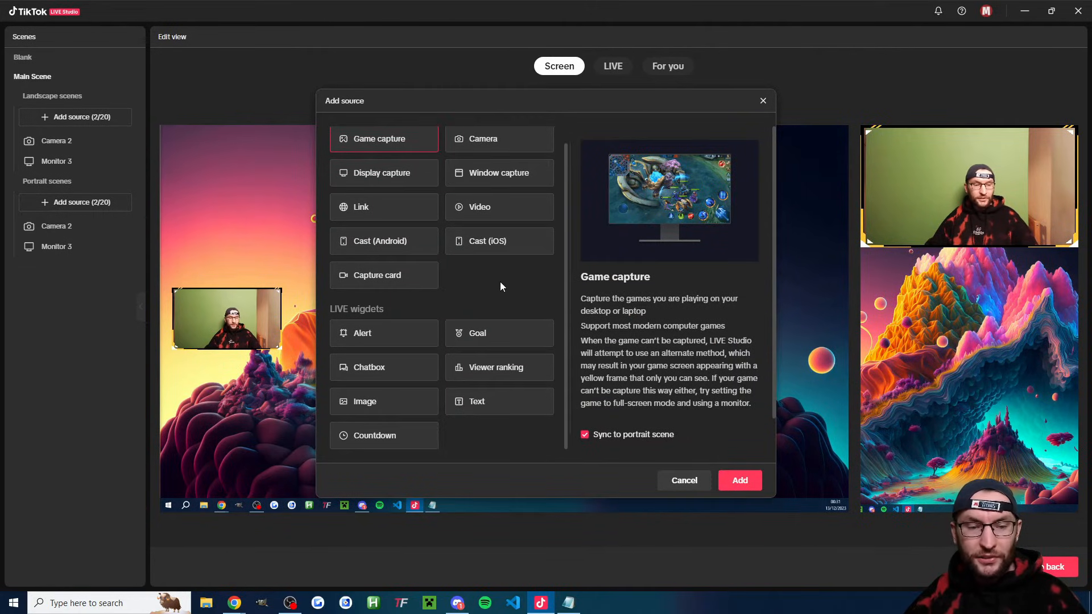
pyautogui.click(488, 336)
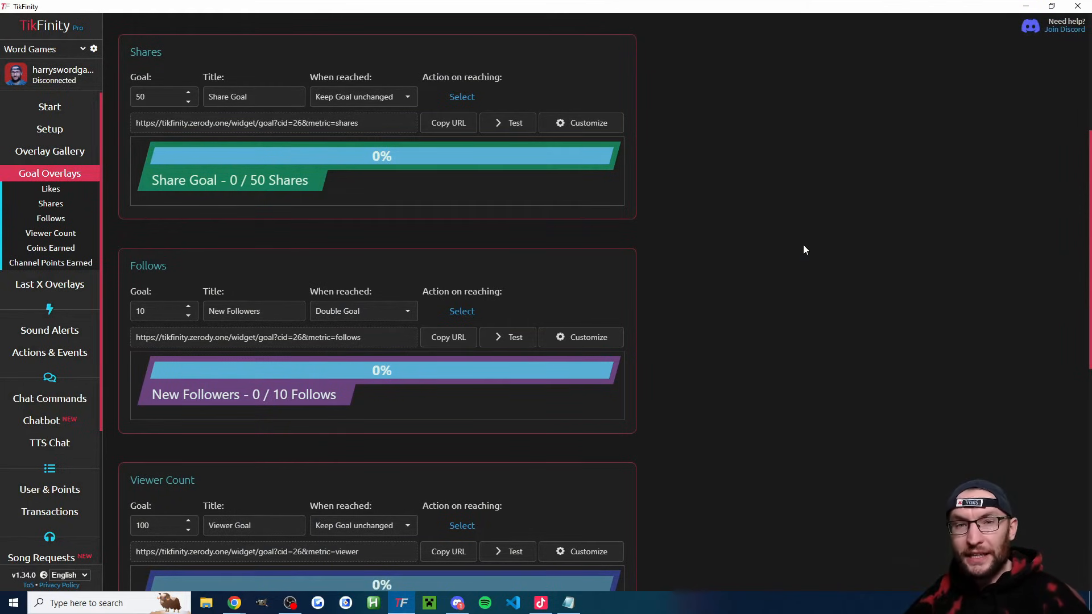
pyautogui.click(1019, 6)
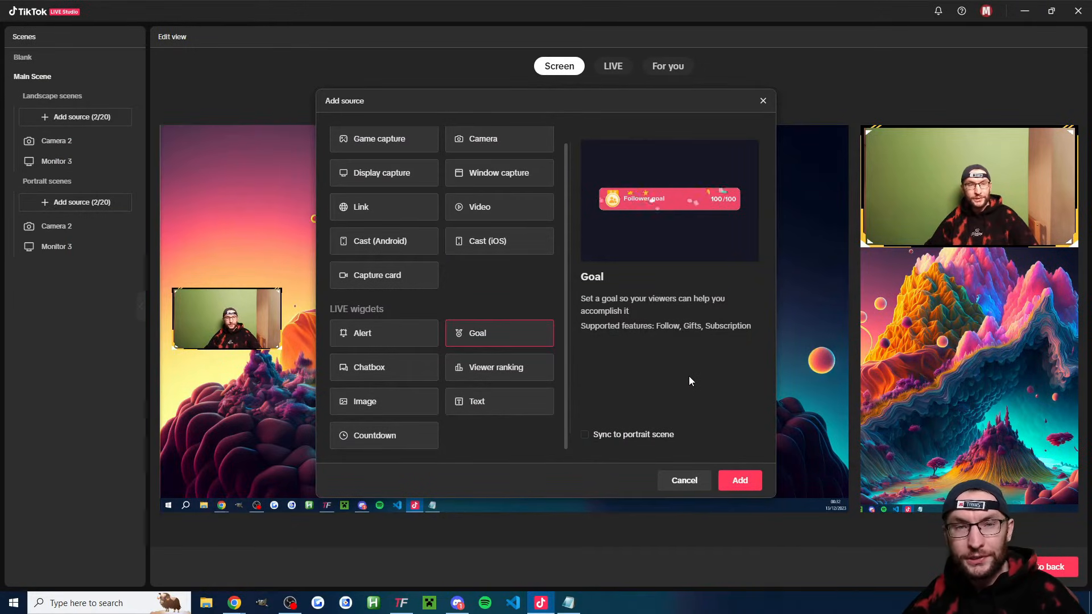
pyautogui.click(608, 441)
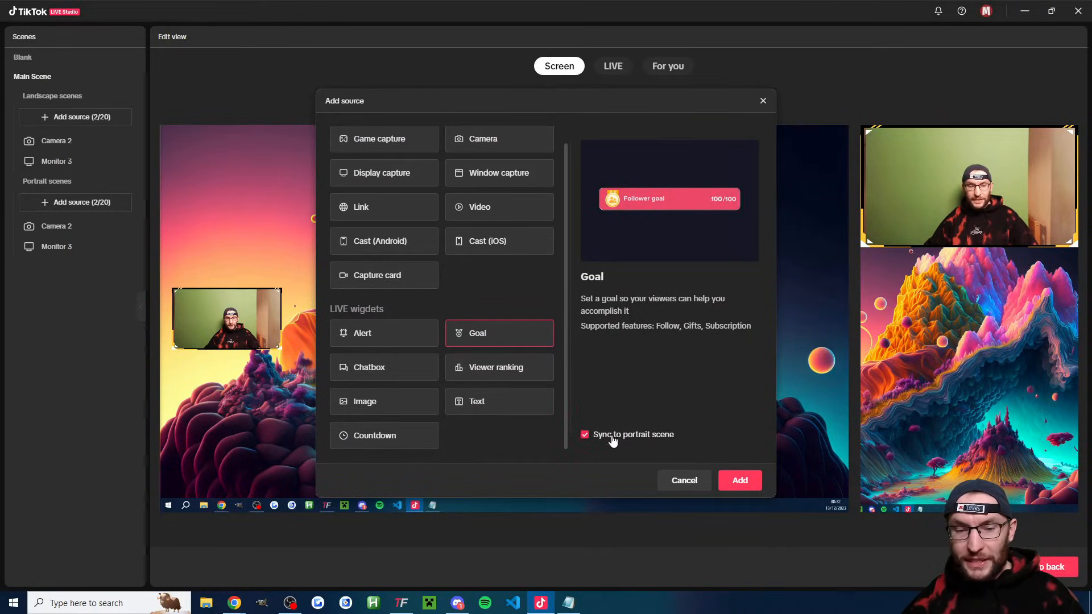
pyautogui.click(738, 483)
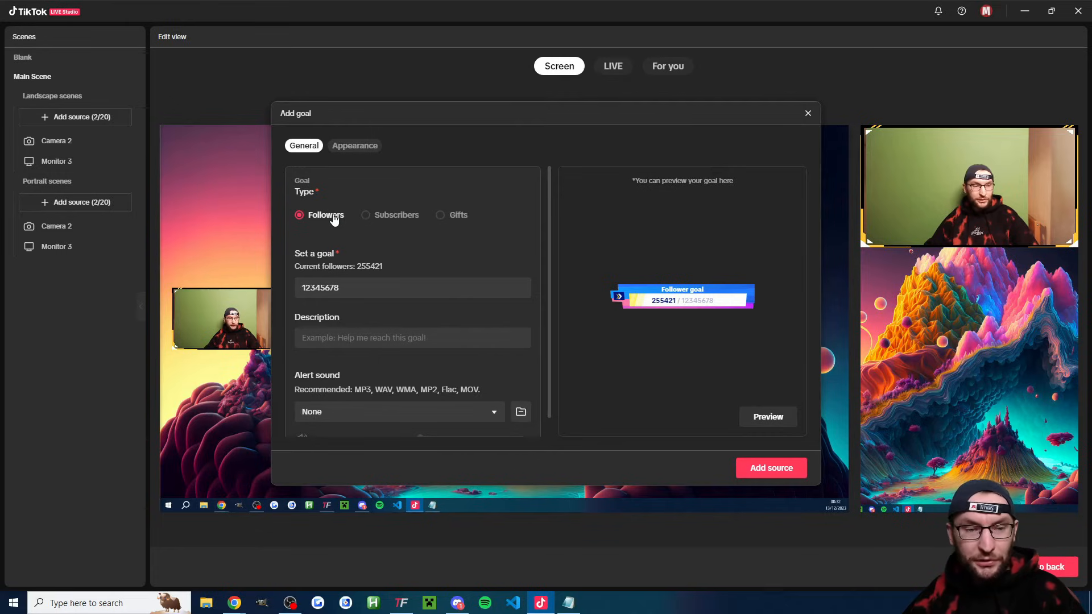
# Set the goal type to Gifts with a target of 100
pyautogui.click(443, 217)
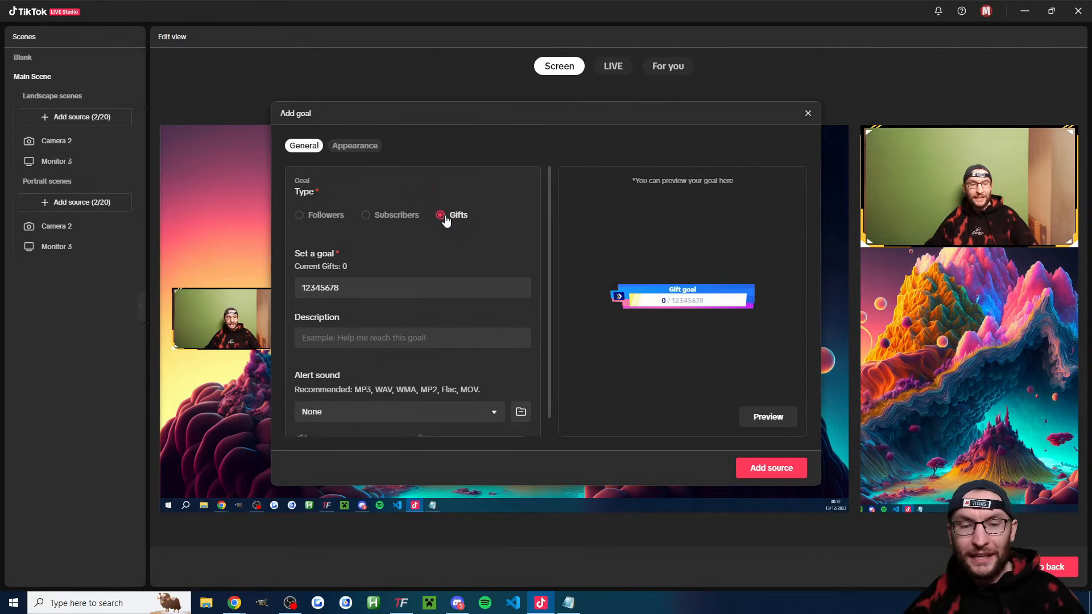
pyautogui.moveTo(366, 288); pyautogui.dragTo(293, 288)
pyautogui.write('100')
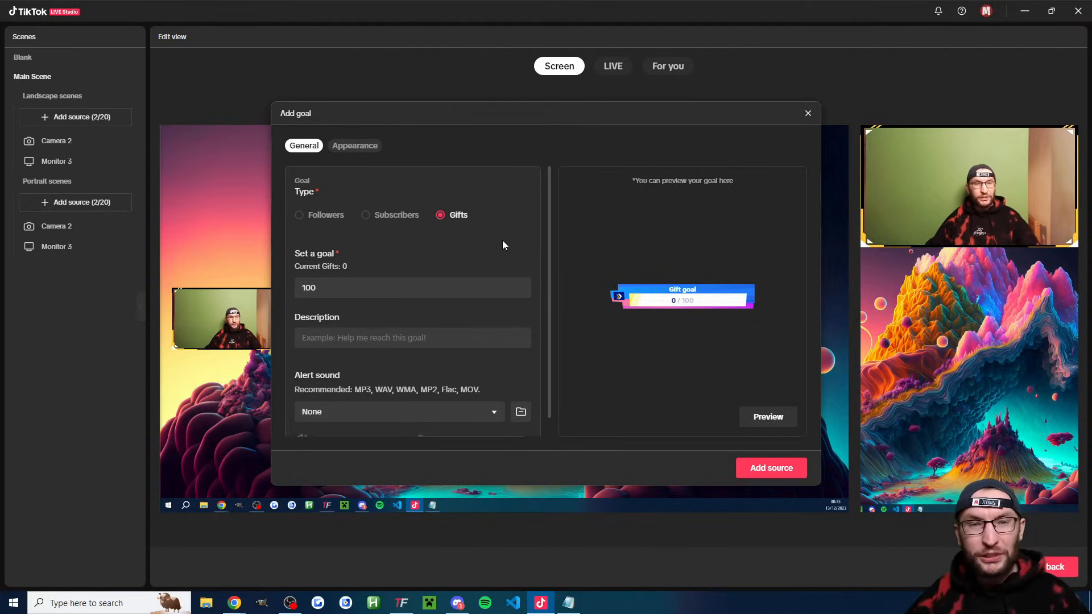
# Enter a diamond emoji followed by "Goal" as the goal's description
pyautogui.click(380, 336)
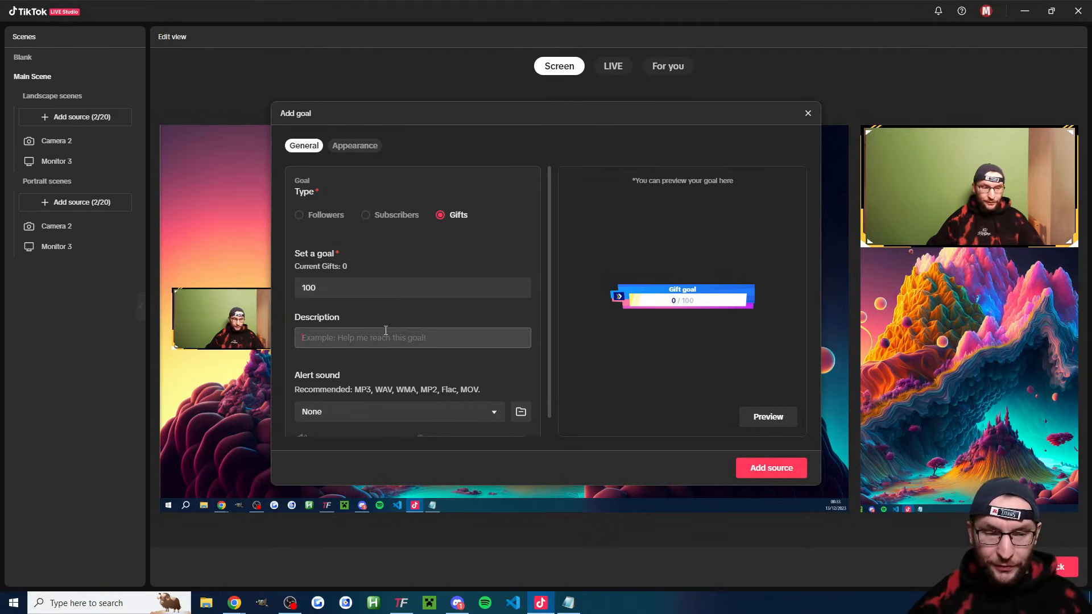
pyautogui.press('super+period')
pyautogui.write('diamo')
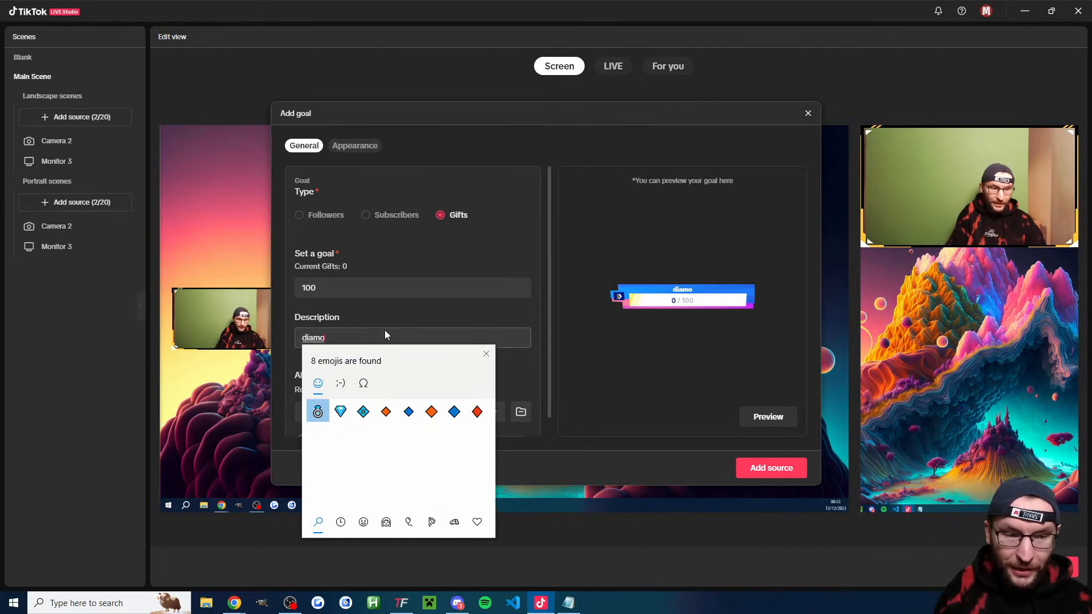
pyautogui.press('Right')
pyautogui.press('Return')
pyautogui.write('Goal')
# Review the goal's available alert sounds, leaving None selected, and preview the goal
pyautogui.scroll(-1, 487, 321)
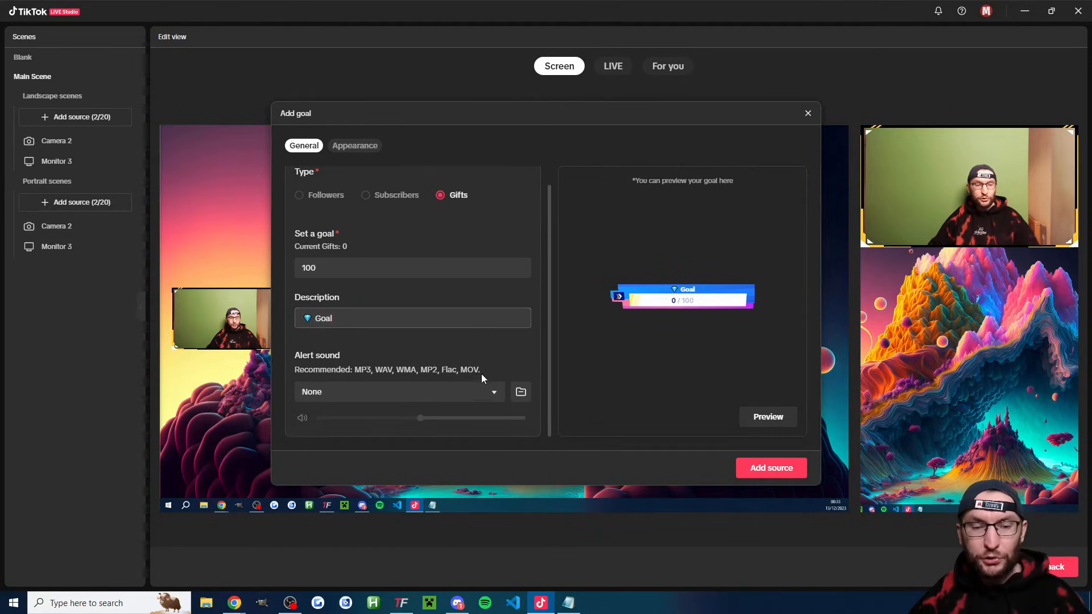
pyautogui.click(493, 396)
pyautogui.scroll(-2, 391, 449)
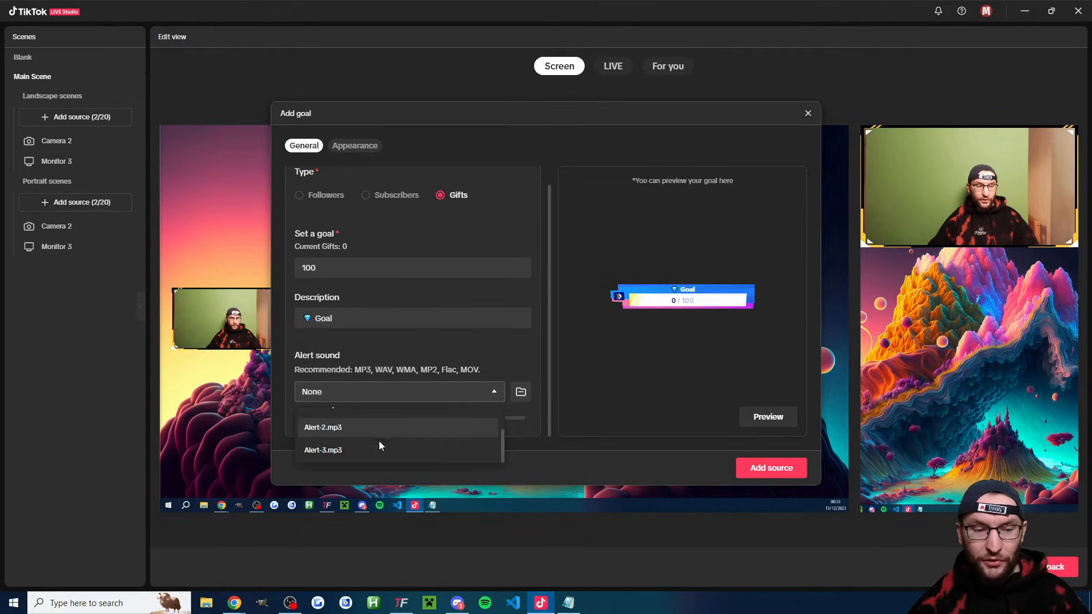
pyautogui.click(439, 358)
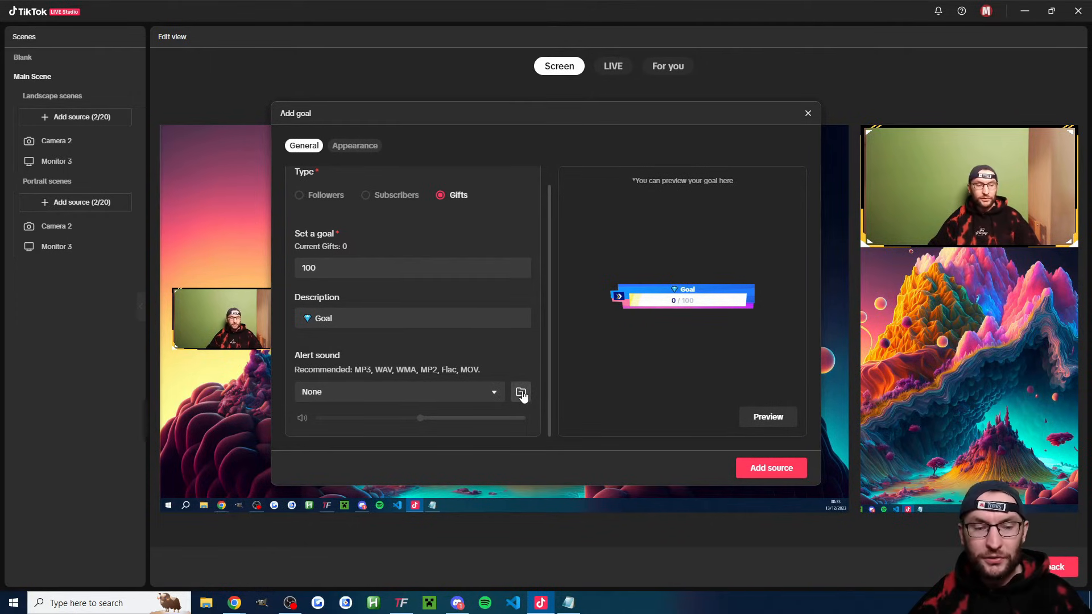
pyautogui.click(769, 416)
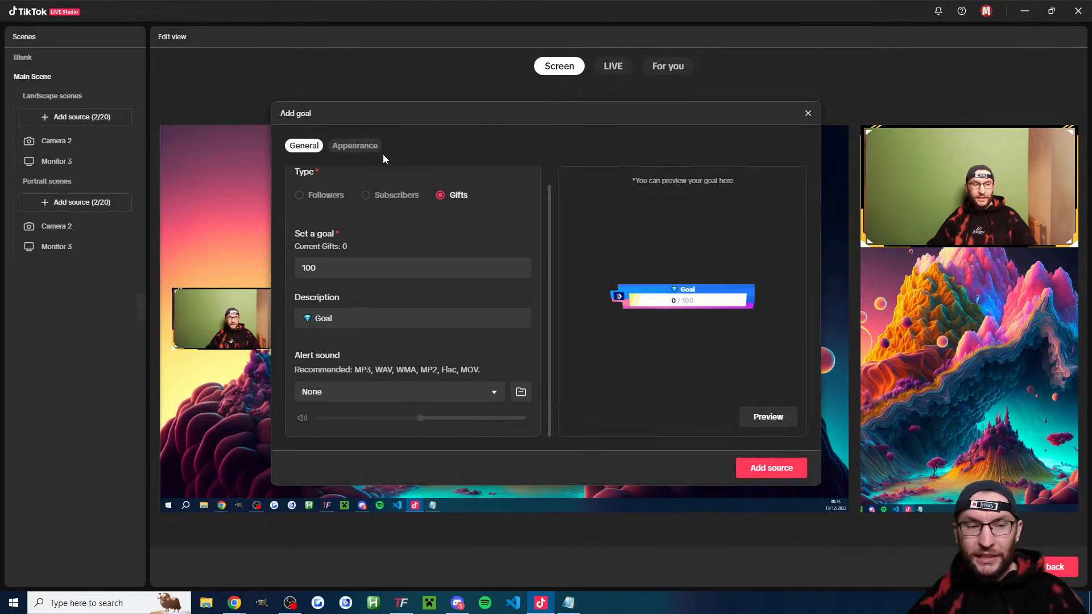
# Set the goal's appearance type to Customize with customization turned on, and add the goal as a source
pyautogui.click(369, 149)
pyautogui.scroll(1, 416, 255)
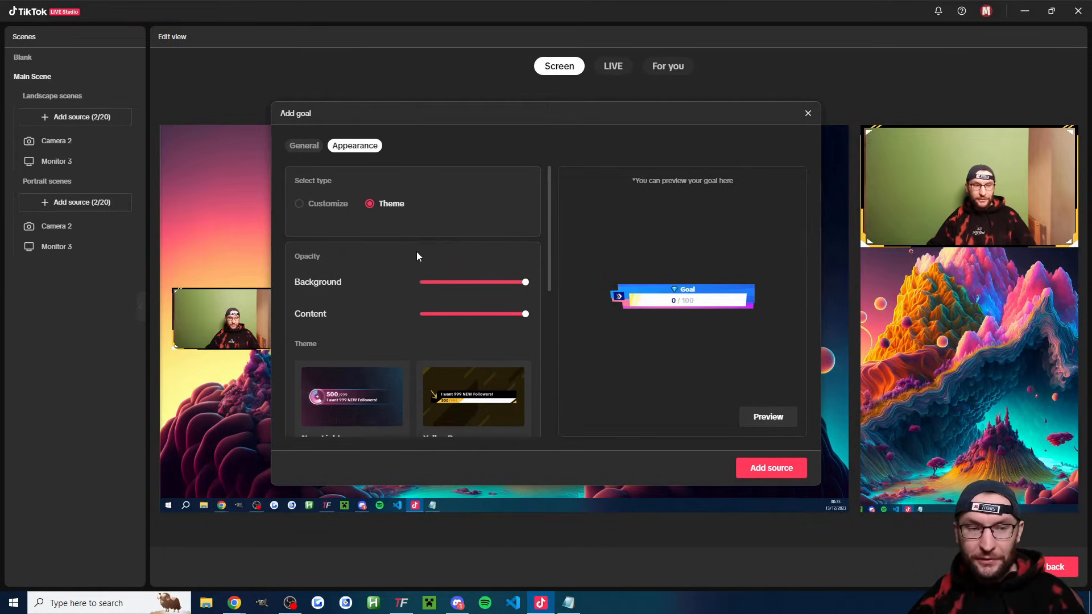
pyautogui.scroll(-5, 401, 307)
pyautogui.scroll(5, 415, 318)
pyautogui.scroll(-5, 398, 264)
pyautogui.scroll(5, 411, 258)
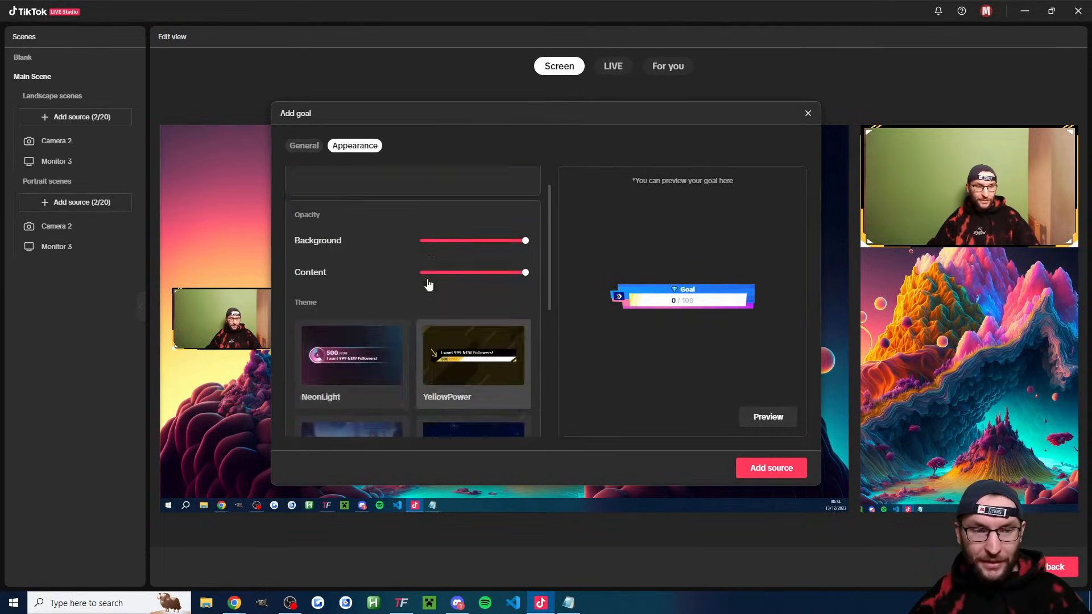
pyautogui.click(314, 208)
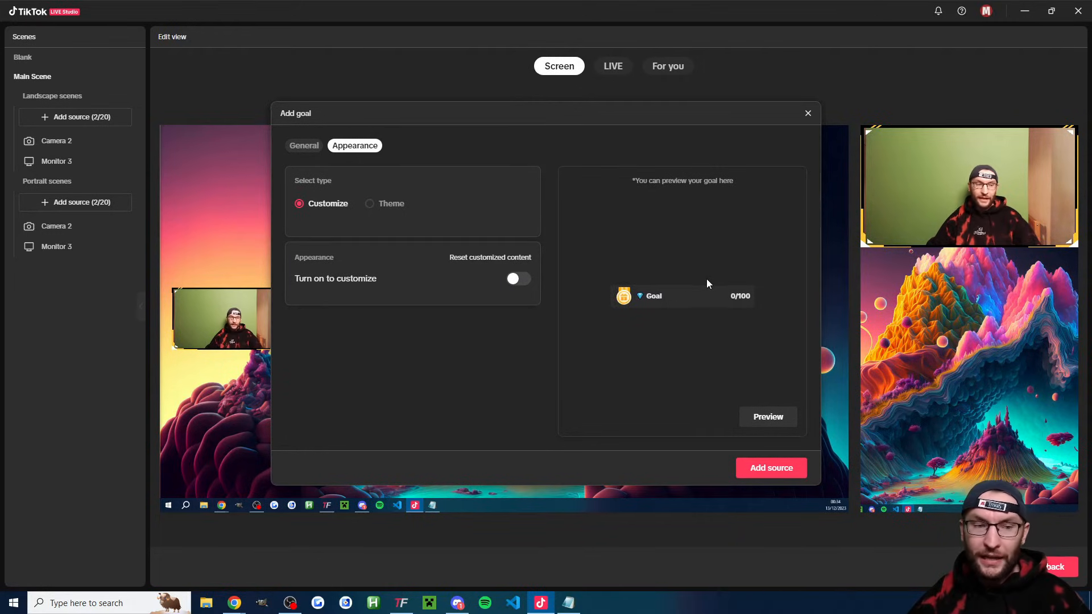
pyautogui.click(519, 279)
pyautogui.scroll(-5, 468, 282)
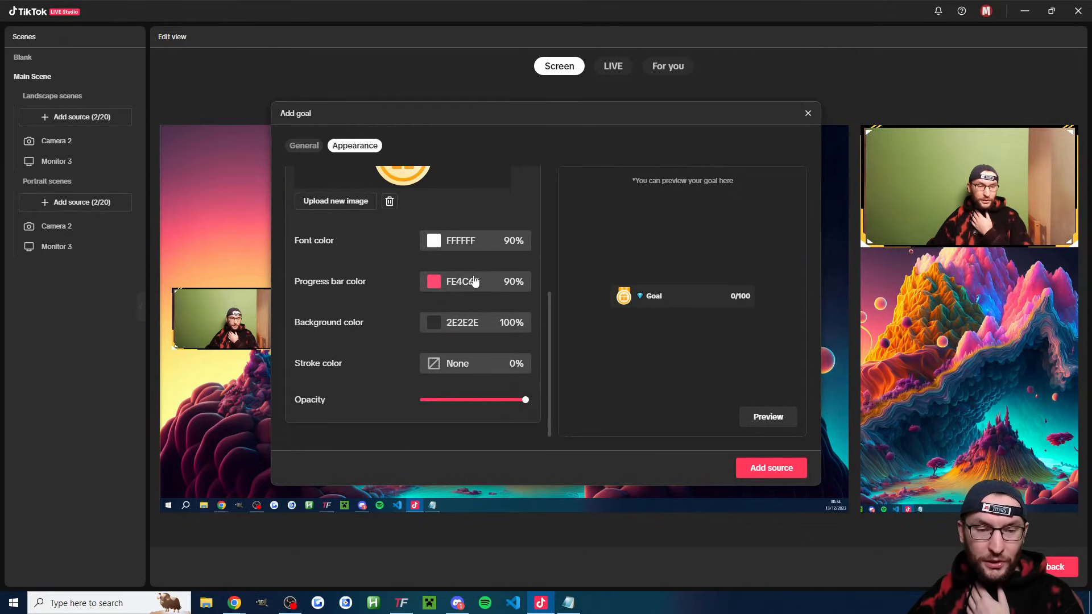
pyautogui.scroll(5, 383, 306)
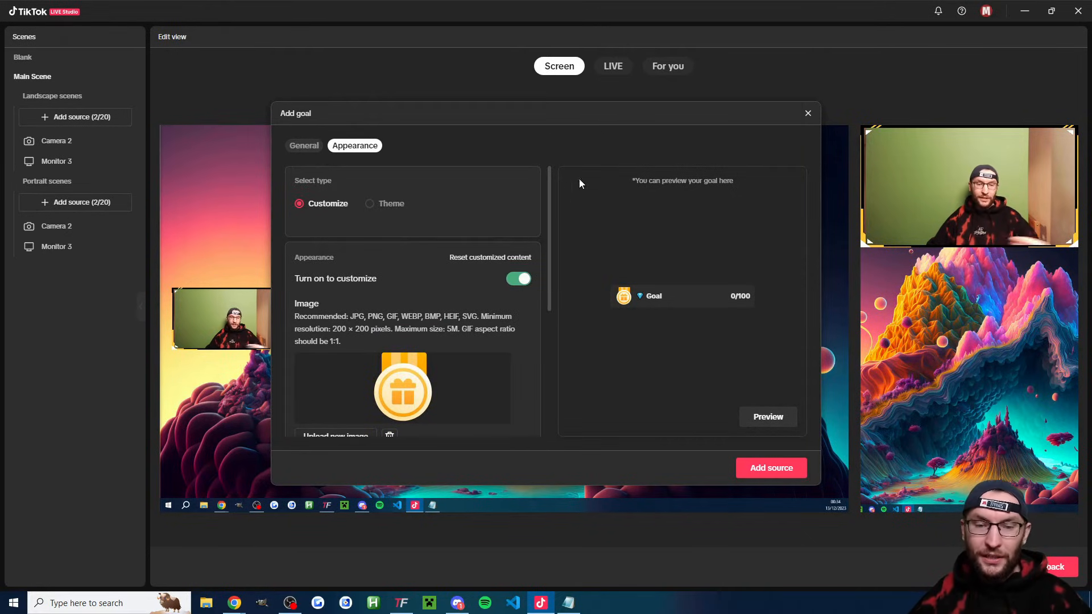
pyautogui.click(775, 467)
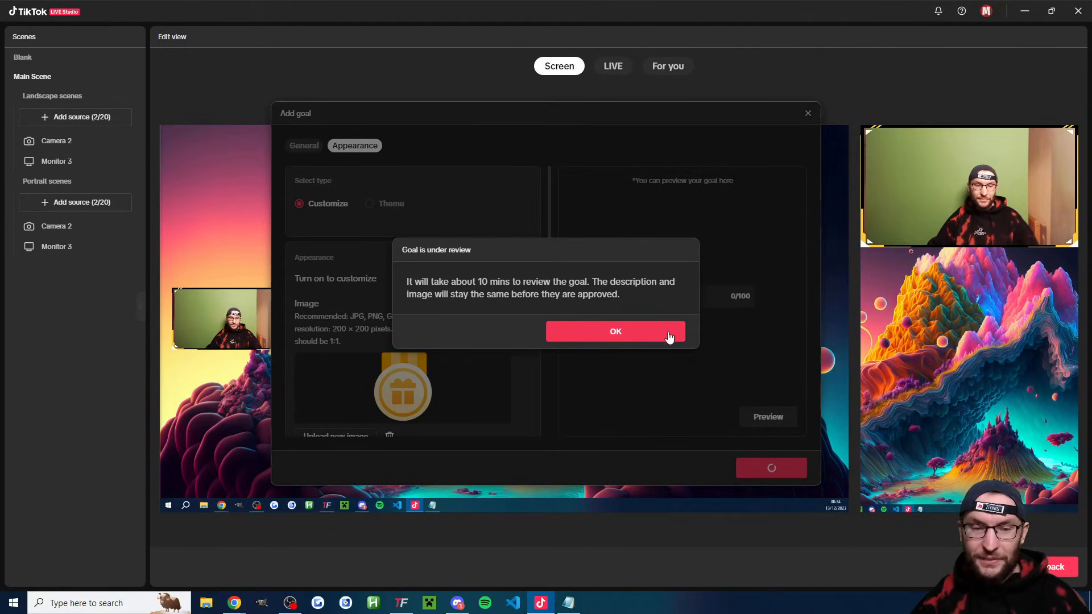
pyautogui.click(631, 333)
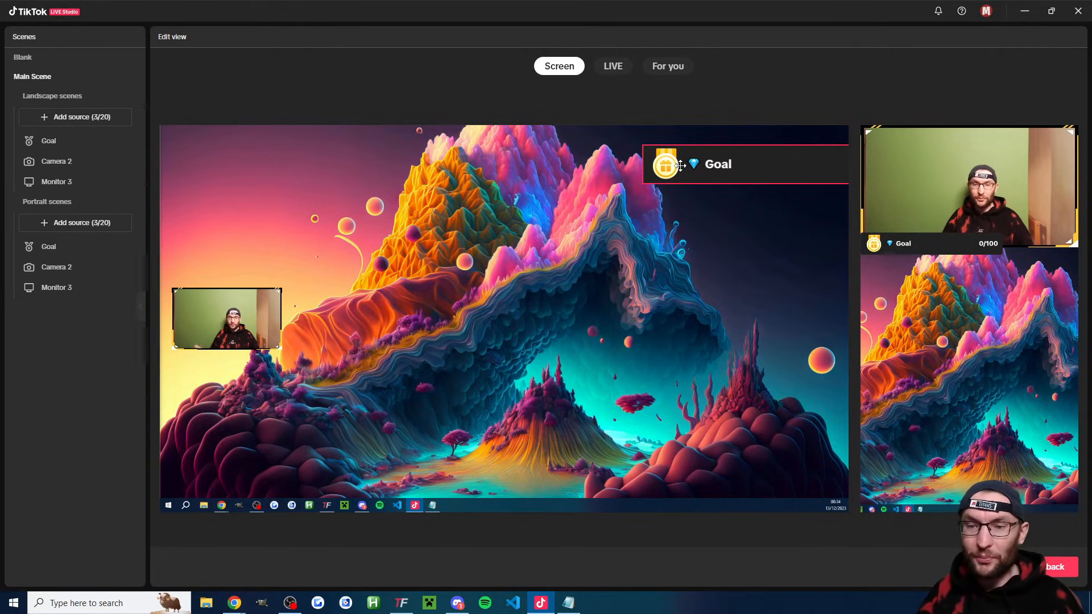
# Rename the Goal source as Coin Goal in both the landscape and portrait scenes
pyautogui.rightClick(56, 142)
pyautogui.click(69, 152)
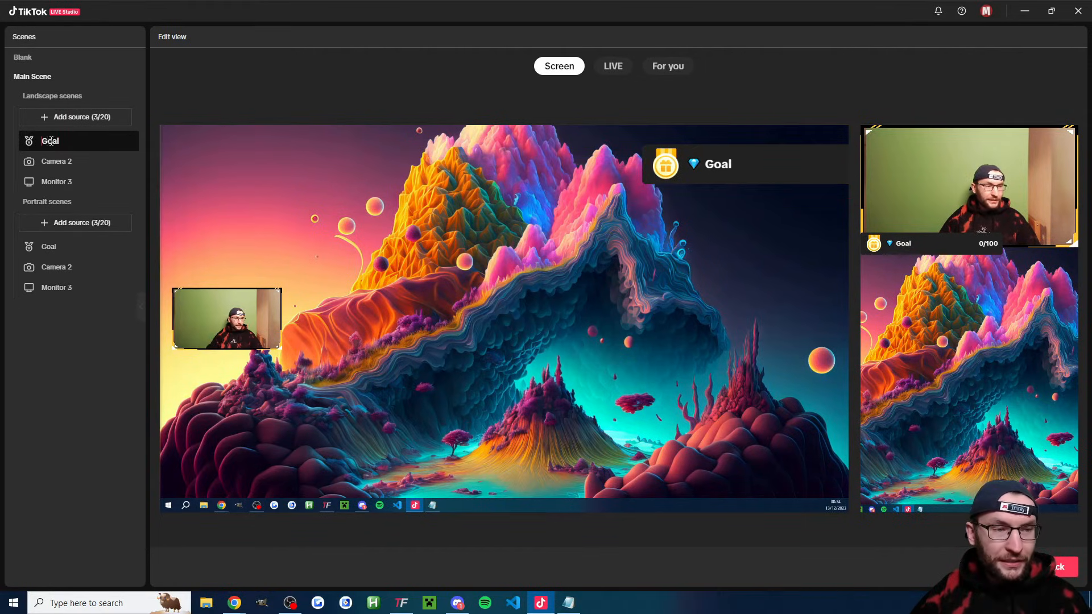
pyautogui.write('Coin')
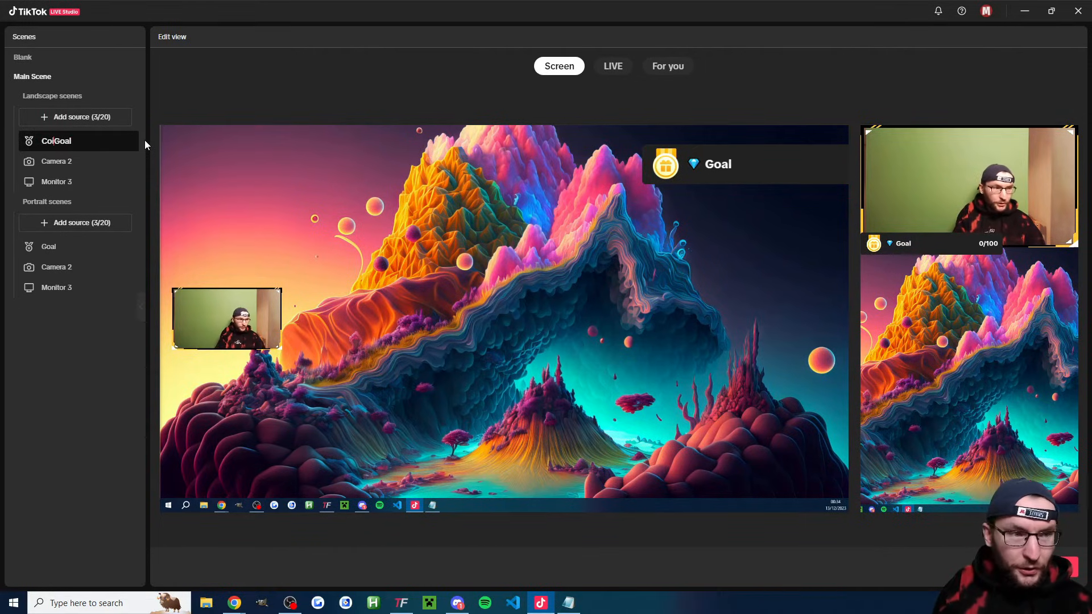
pyautogui.press('Return')
pyautogui.rightClick(49, 246)
pyautogui.click(66, 257)
pyautogui.write('Coin')
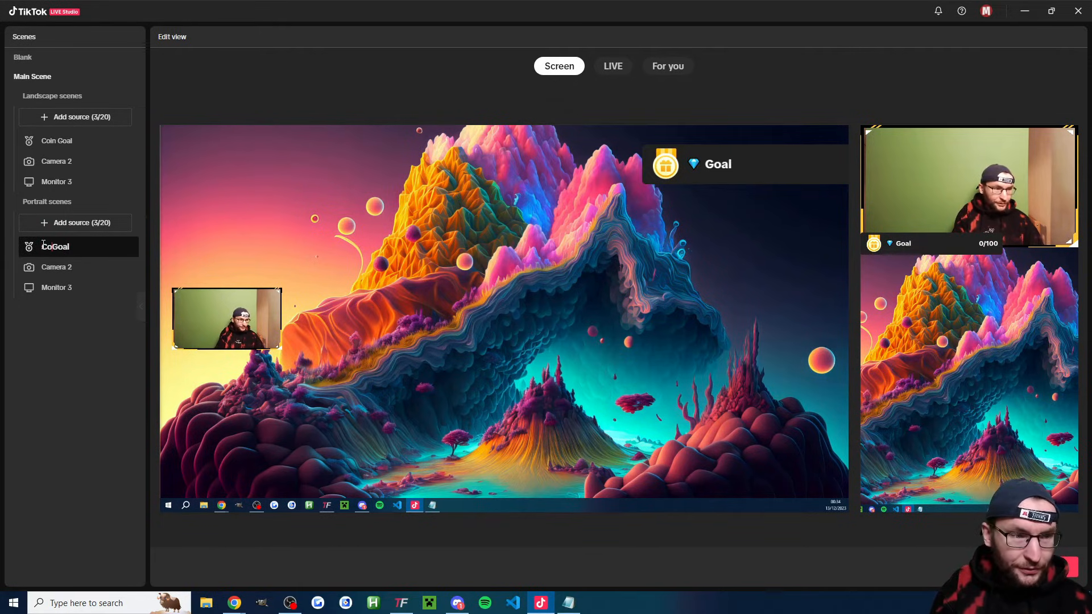
pyautogui.press('Return')
# Move the landscape scene's Coin Goal widget into the upper-left corner of the canvas
pyautogui.click(67, 149)
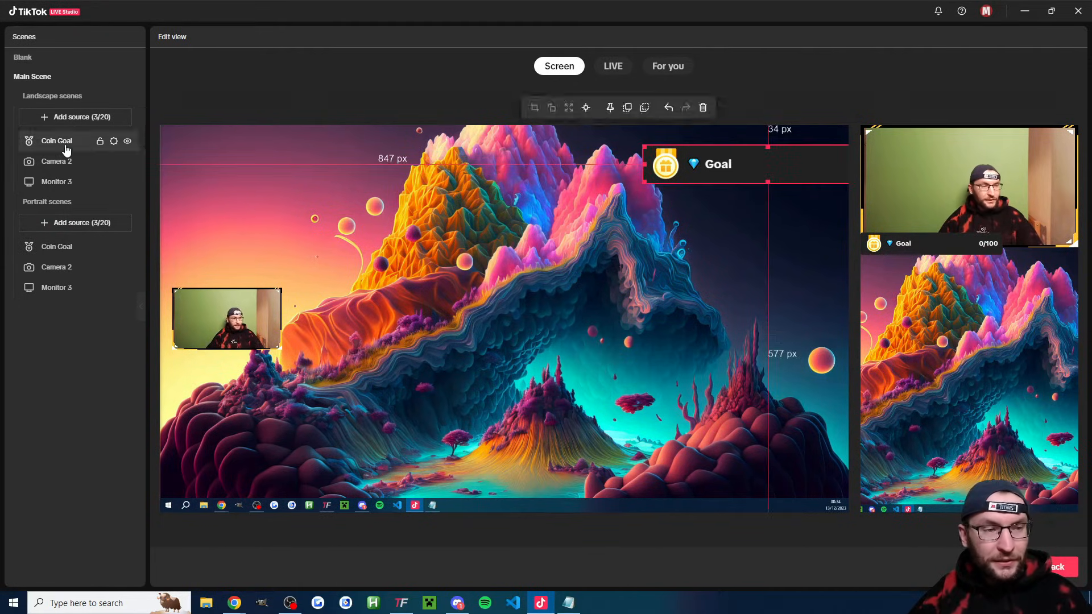
pyautogui.moveTo(740, 166); pyautogui.dragTo(258, 146)
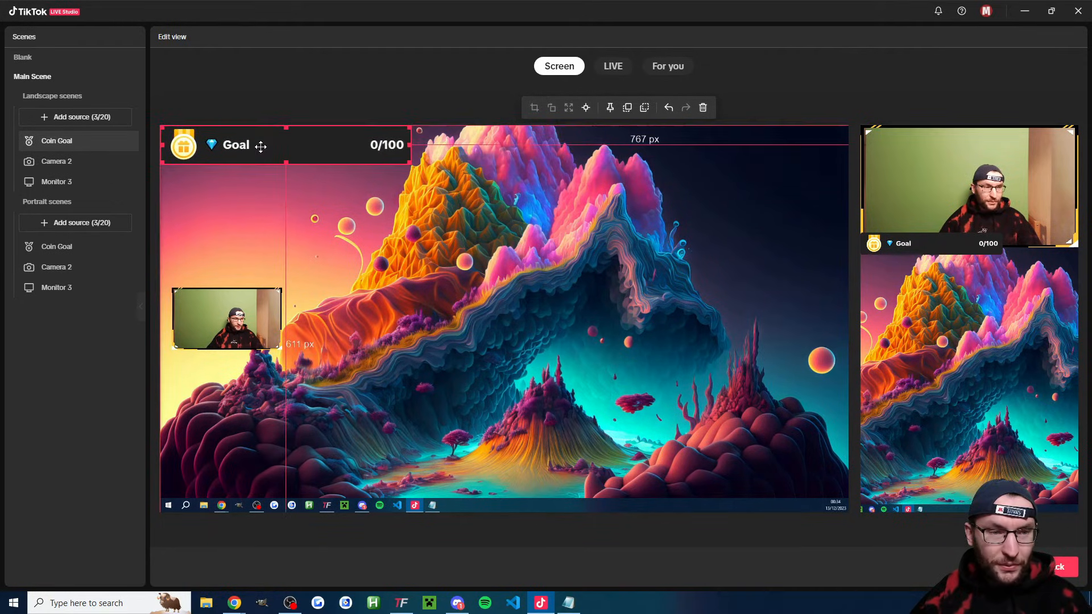
pyautogui.click(413, 170)
pyautogui.click(396, 154)
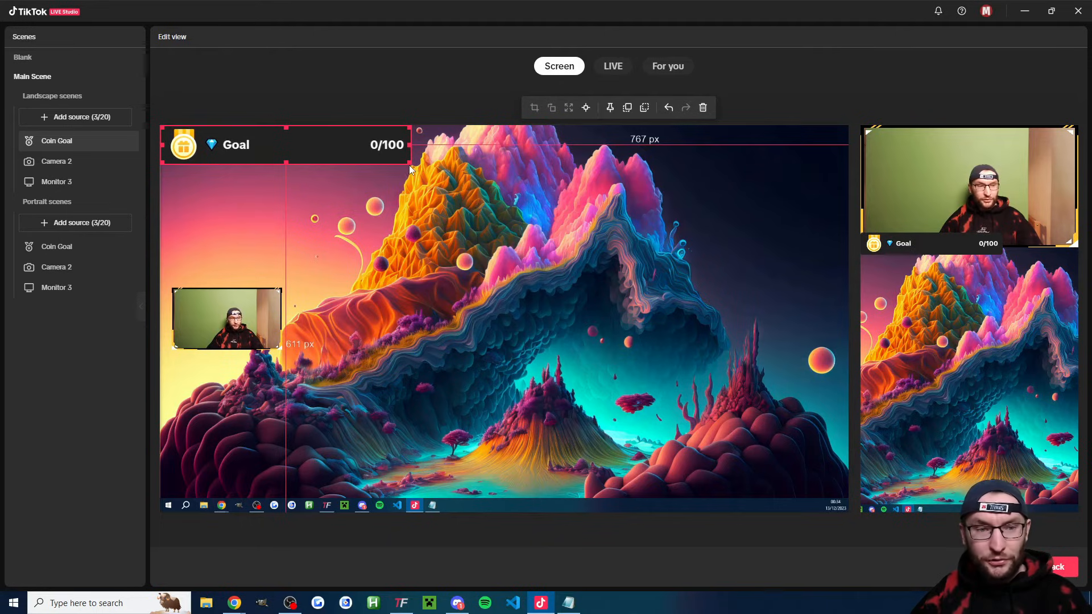
pyautogui.moveTo(371, 152); pyautogui.dragTo(251, 154)
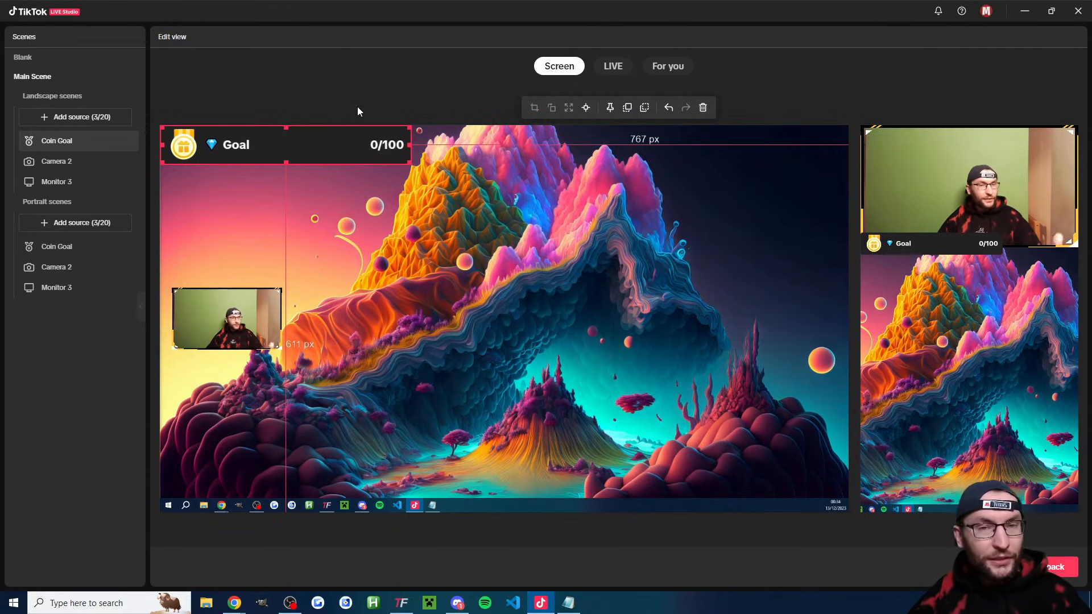
# Move the portrait scene's Coin Goal up over the camera frame's top-left area, just inside its border
pyautogui.click(52, 249)
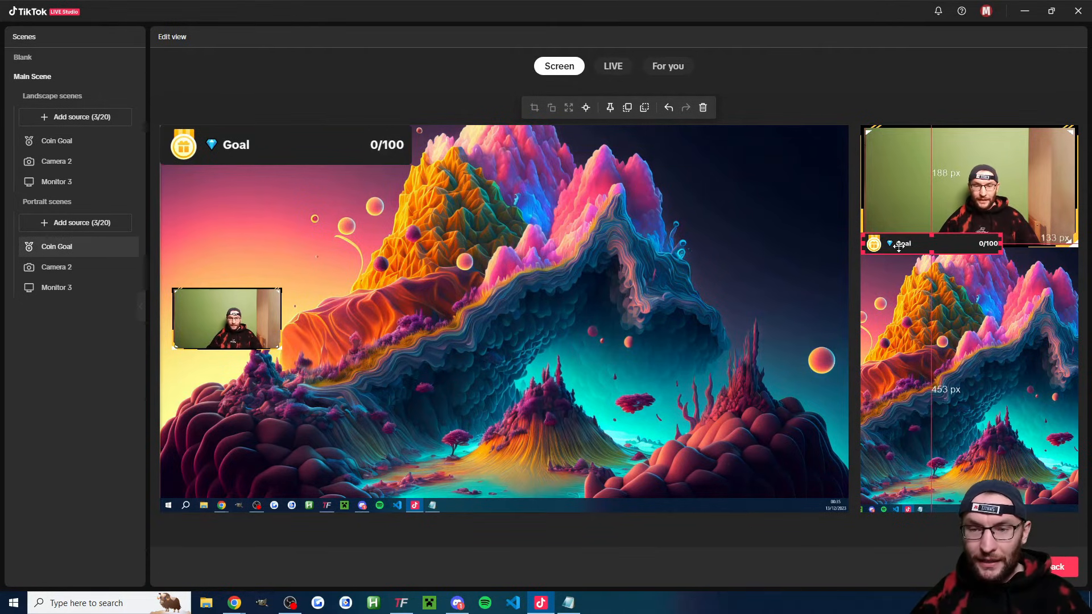
pyautogui.moveTo(898, 246); pyautogui.dragTo(898, 161)
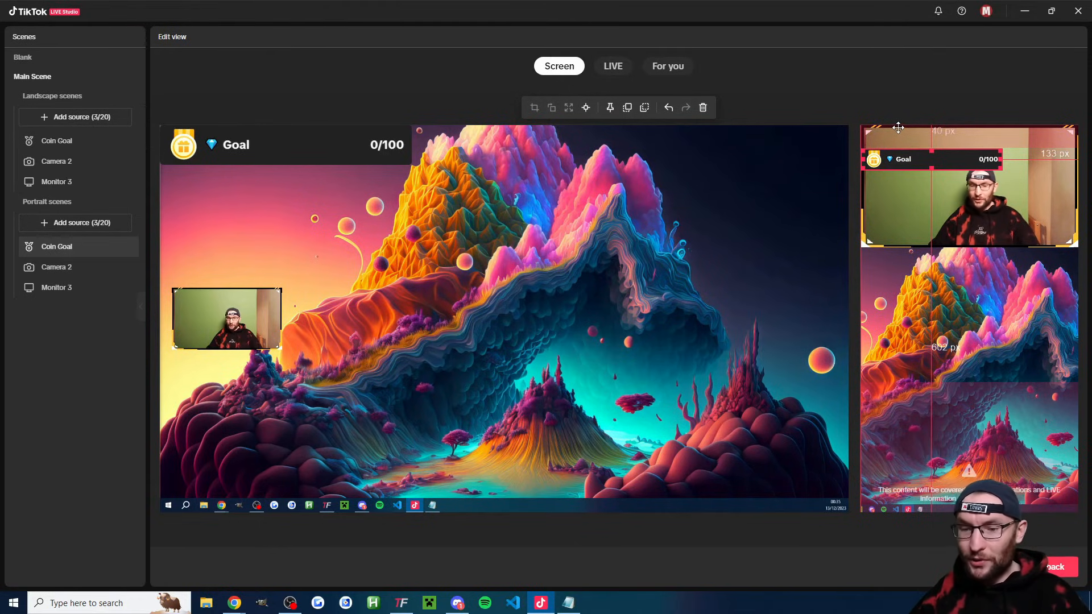
pyautogui.moveTo(900, 126); pyautogui.dragTo(900, 128)
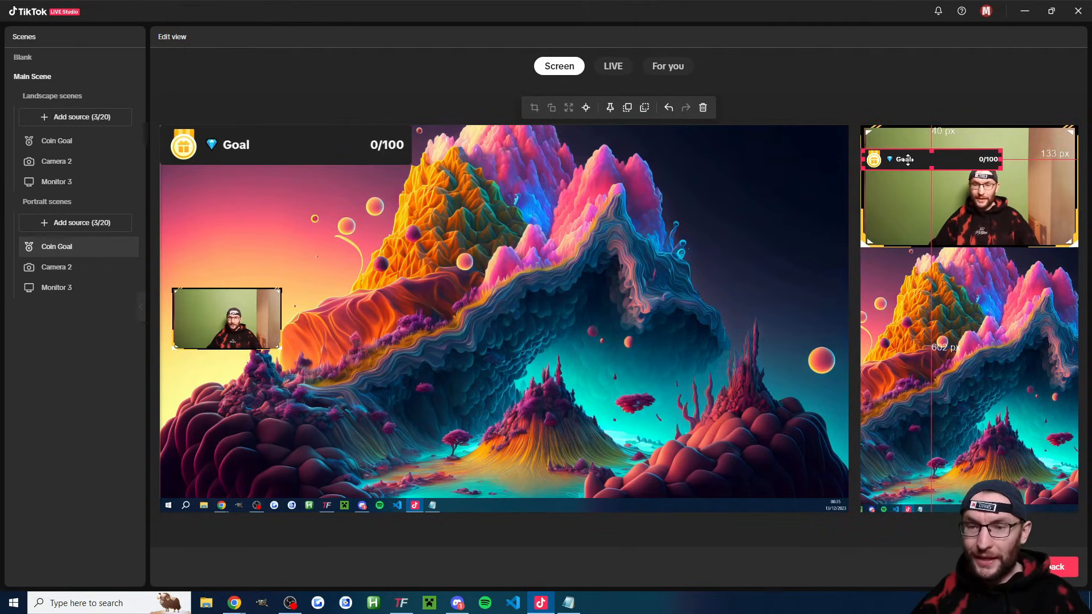
pyautogui.moveTo(908, 159); pyautogui.dragTo(933, 151)
pyautogui.press('Right')
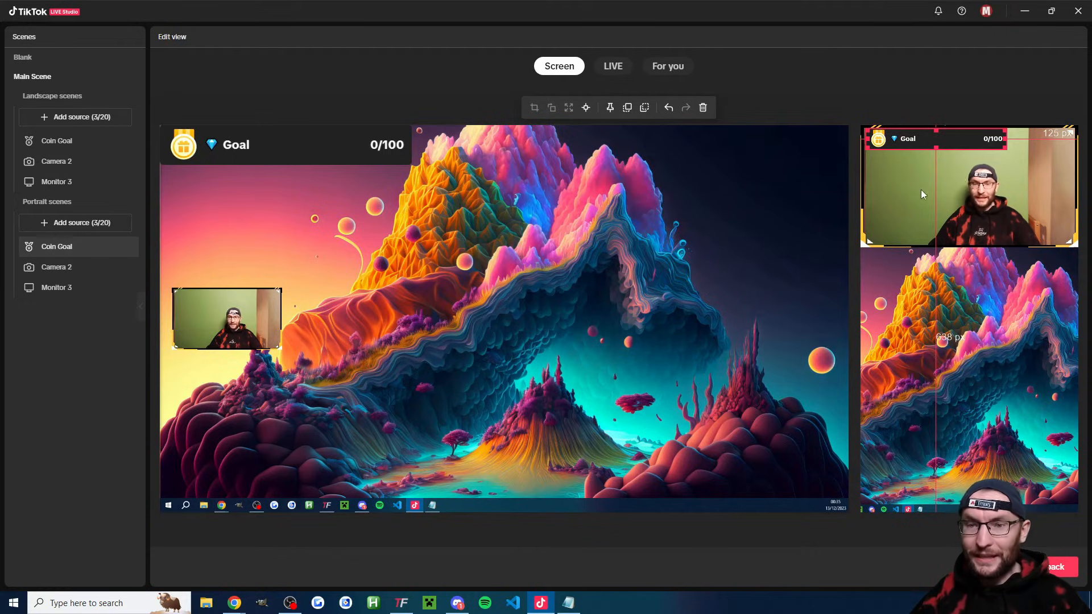
# Start adding an Alert widget to the landscape scene with Sync to portrait scene enabled
pyautogui.click(53, 131)
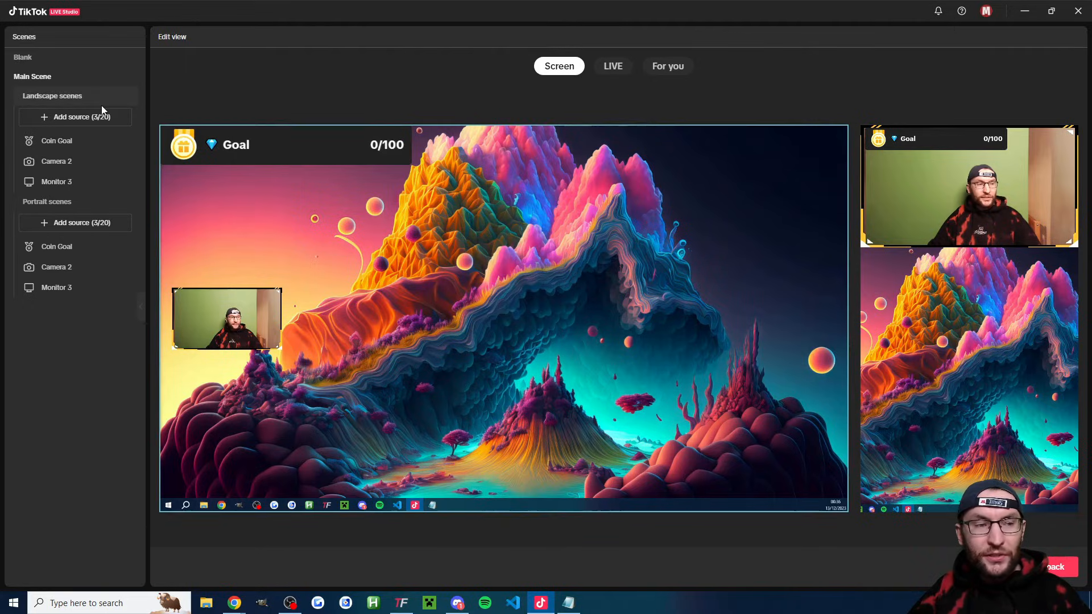
pyautogui.click(93, 115)
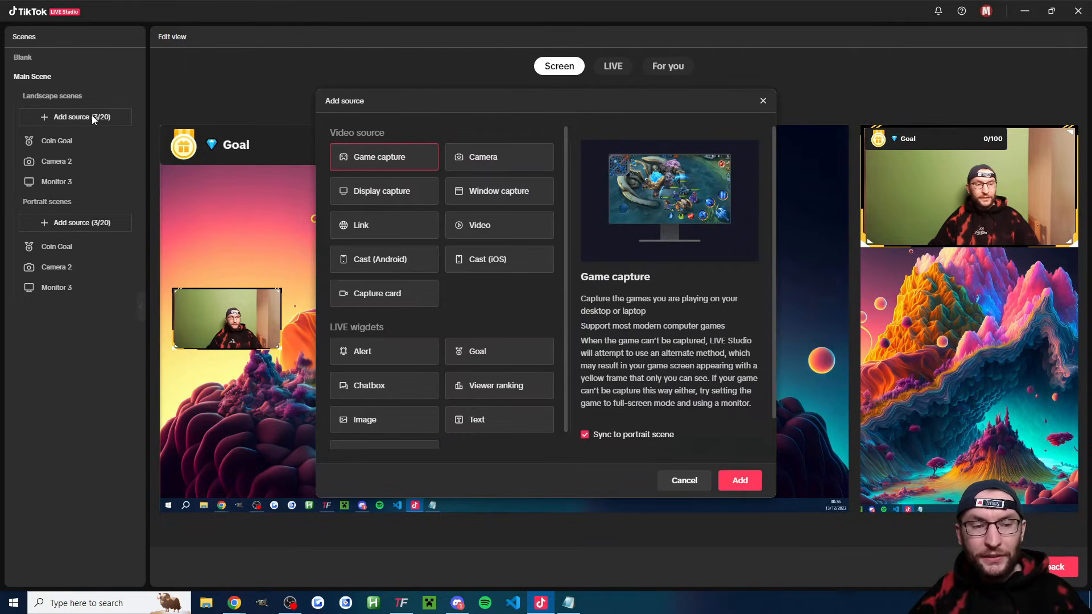
pyautogui.click(414, 345)
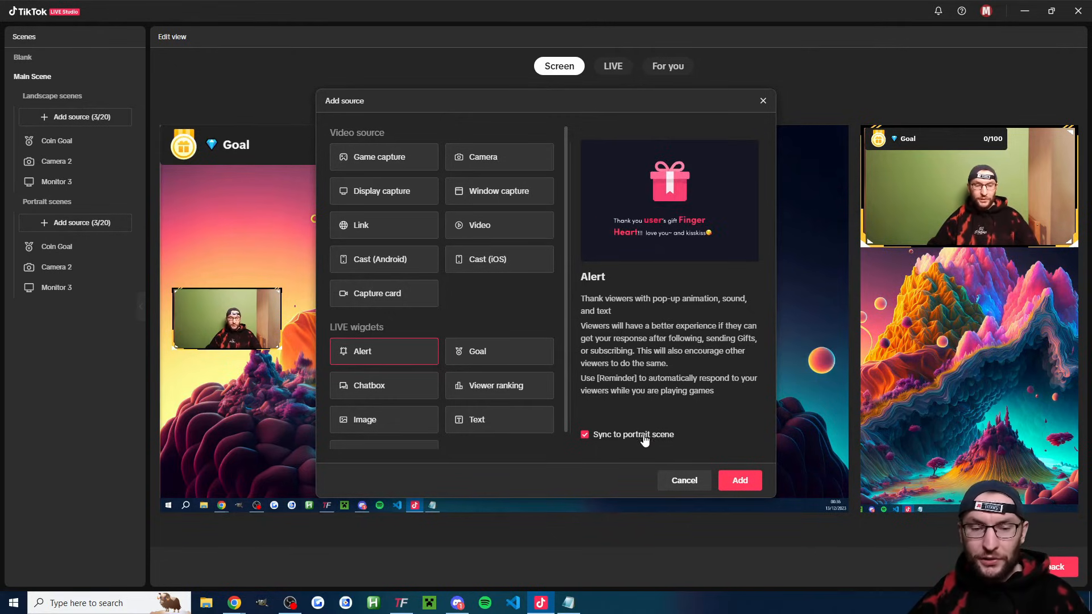
pyautogui.click(740, 480)
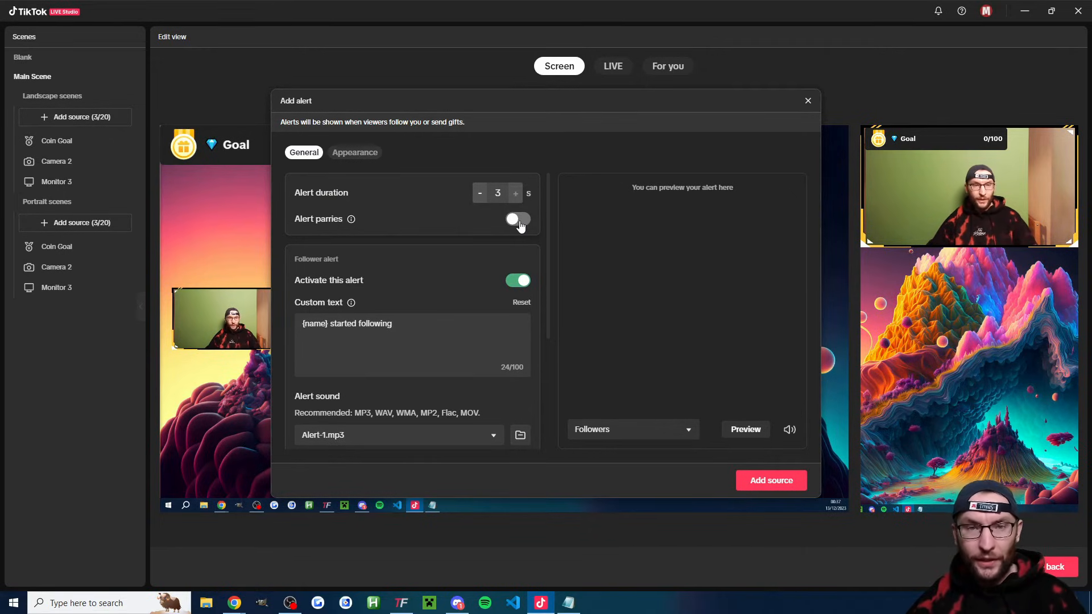
# Review the follower, gift and subscription alert settings, leaving all three alerts activated
pyautogui.scroll(-4, 522, 233)
pyautogui.click(518, 375)
pyautogui.scroll(-4, 524, 343)
pyautogui.click(514, 432)
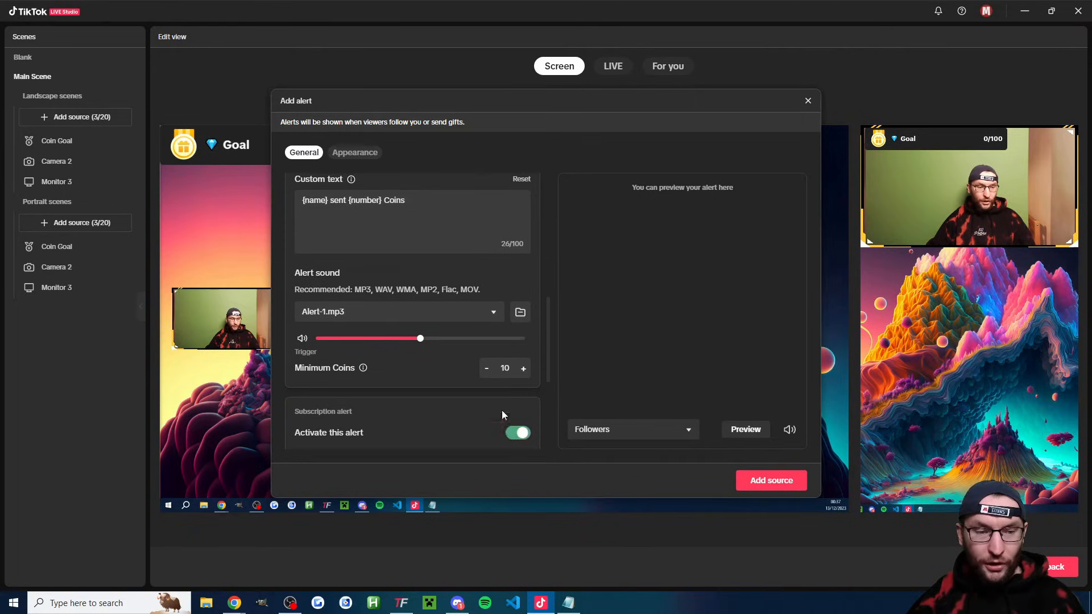
pyautogui.scroll(-2, 432, 306)
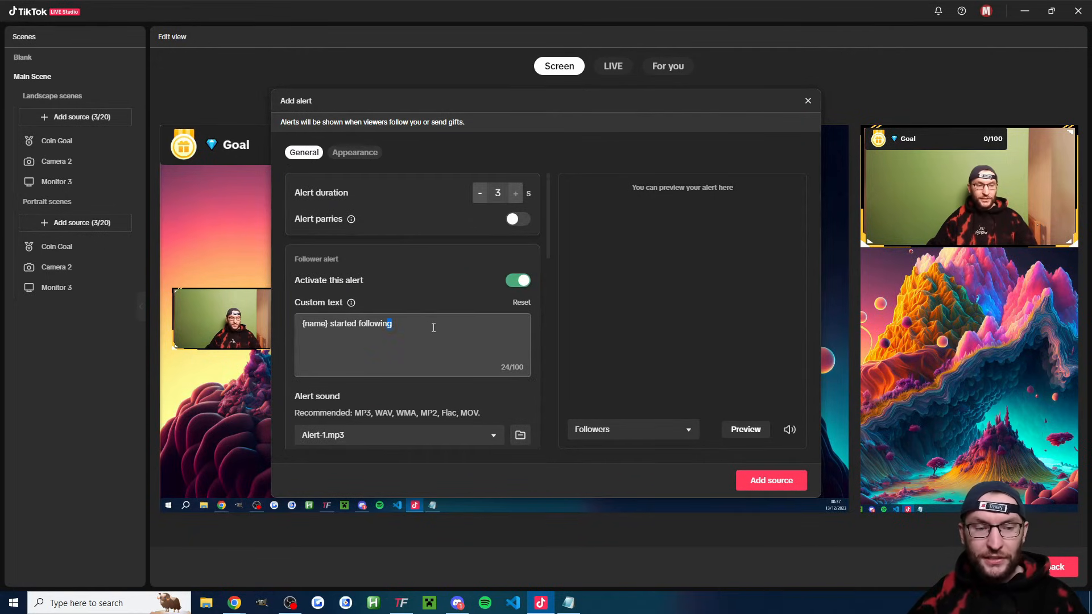
# Try adding "you" to the end of the follower alert's custom text, and remove it again
pyautogui.click(415, 322)
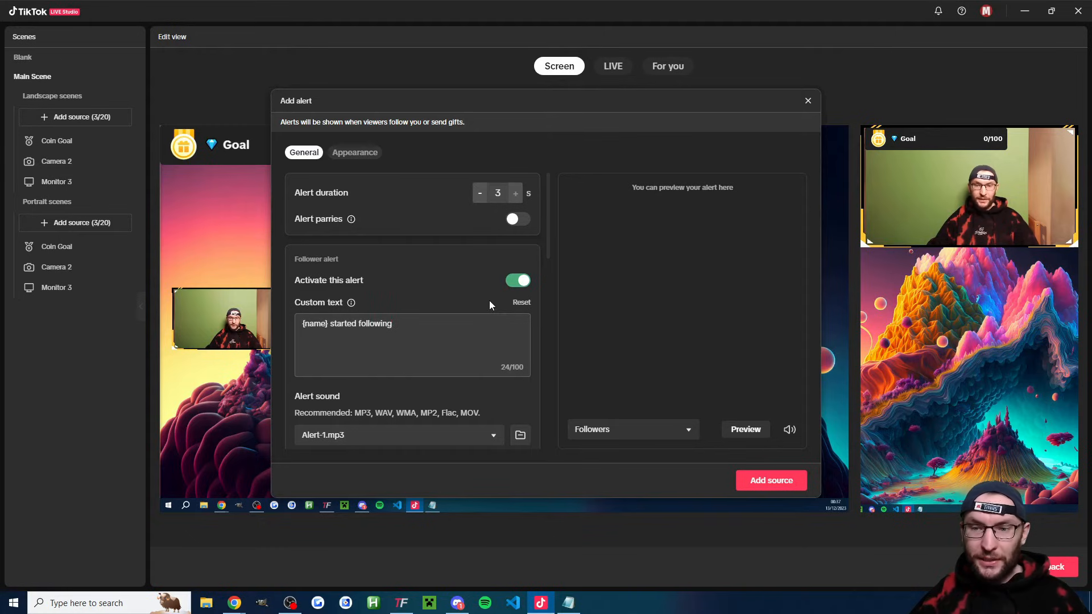
pyautogui.write('you')
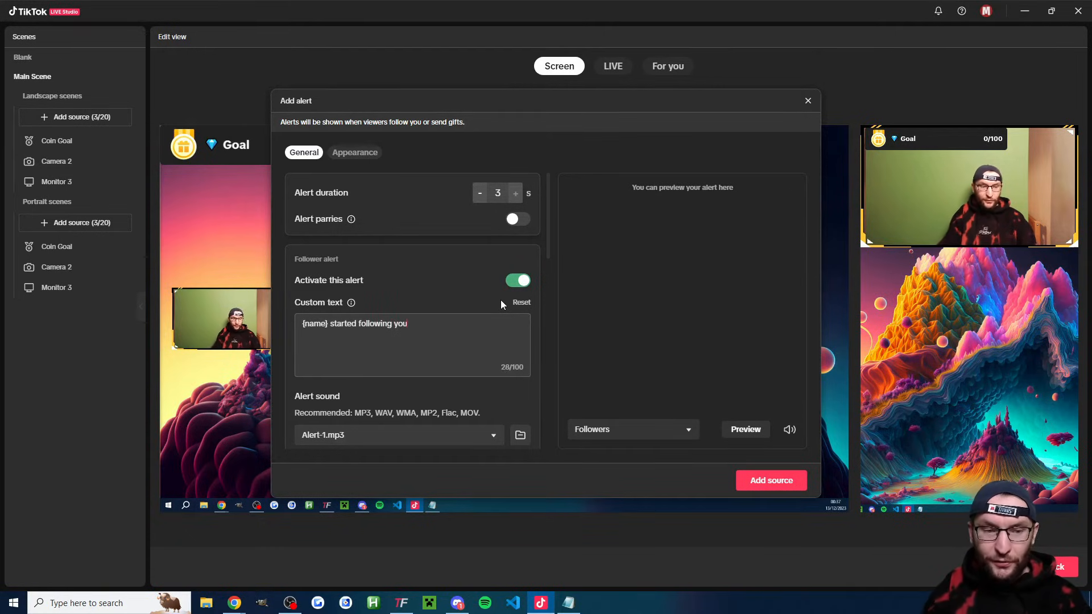
pyautogui.press('BackSpace')
pyautogui.press('BackSpace')
pyautogui.press('BackSpace')
pyautogui.press('BackSpace')
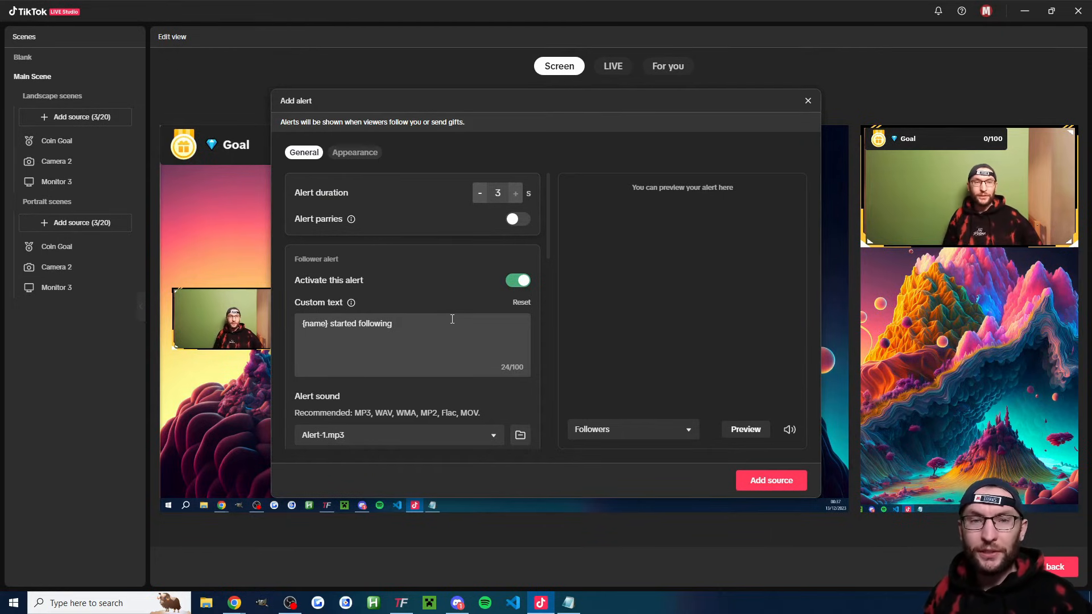
# Set the follower alert's sound to None
pyautogui.scroll(-1, 343, 370)
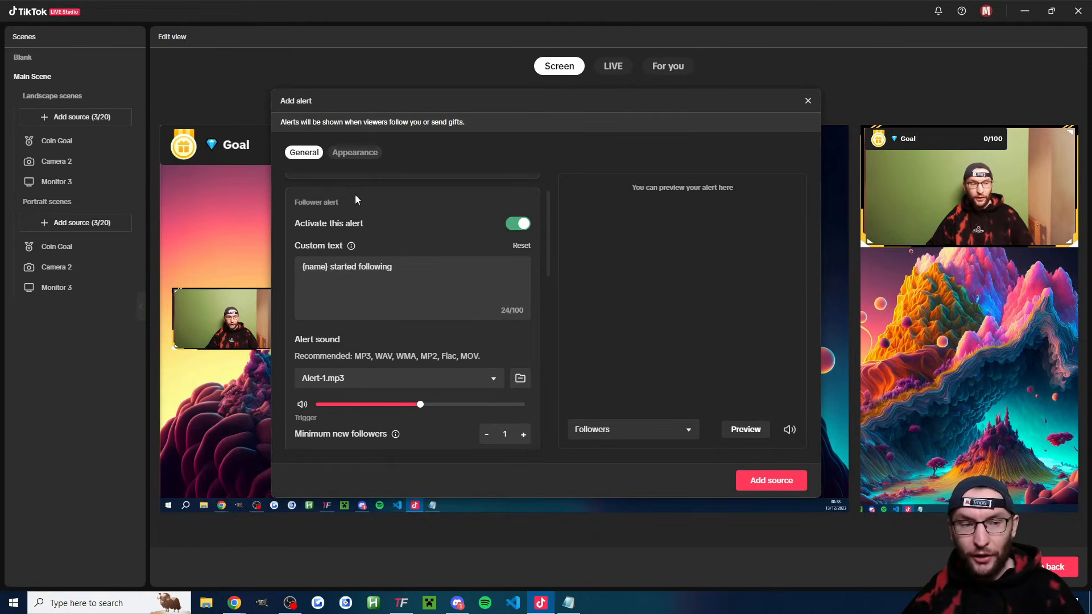
pyautogui.click(302, 405)
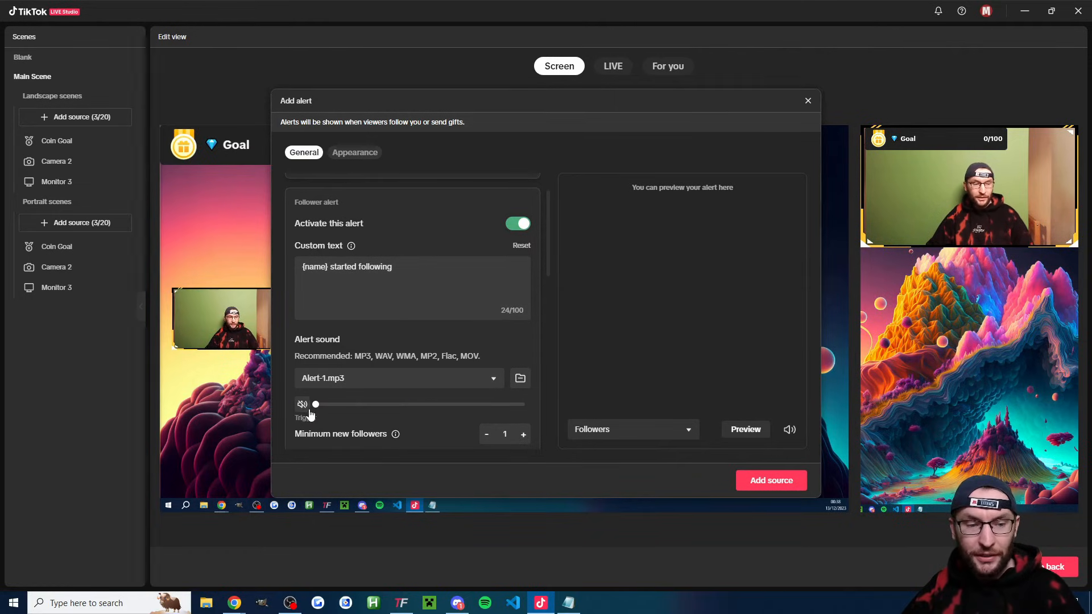
pyautogui.click(355, 386)
pyautogui.click(355, 387)
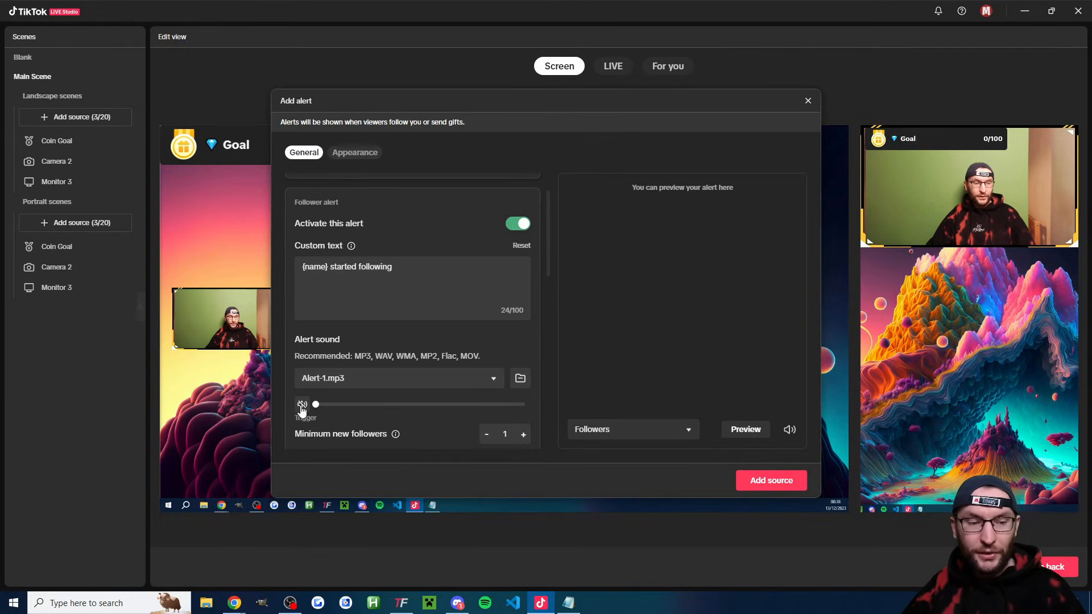
pyautogui.click(316, 378)
pyautogui.click(323, 404)
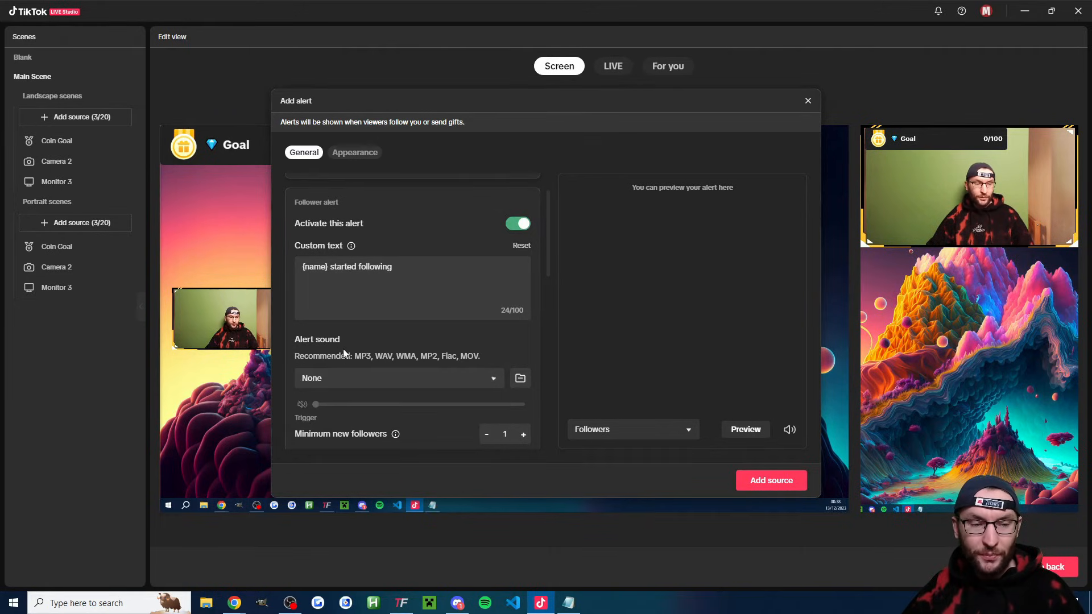
# Review the gift alert's settings and set the subscription alert's sound to Alert-2.mp3
pyautogui.scroll(-5, 417, 353)
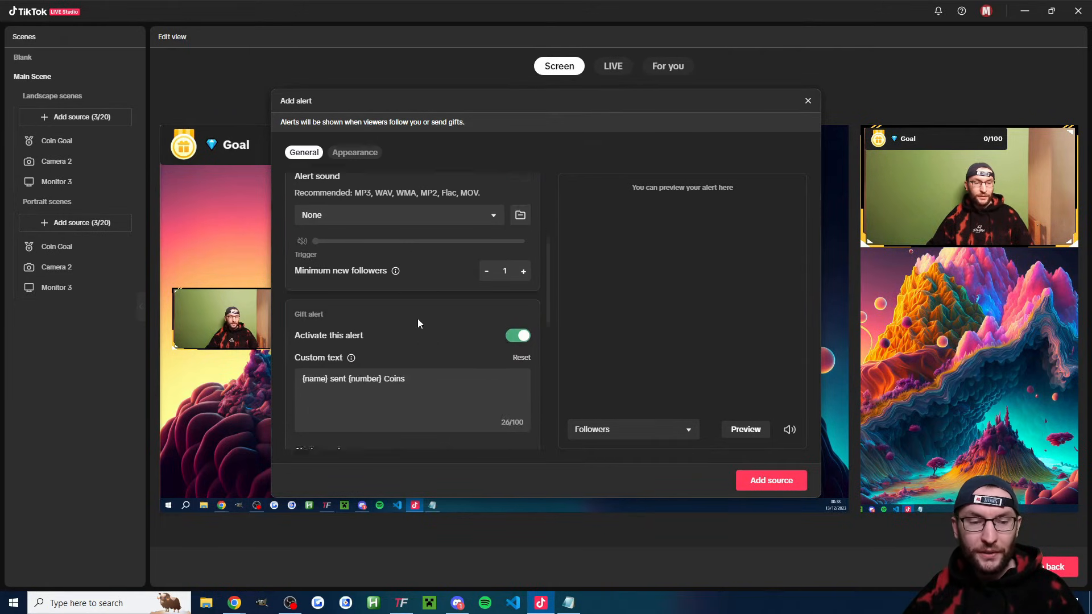
pyautogui.scroll(2, 433, 294)
pyautogui.scroll(-1, 424, 297)
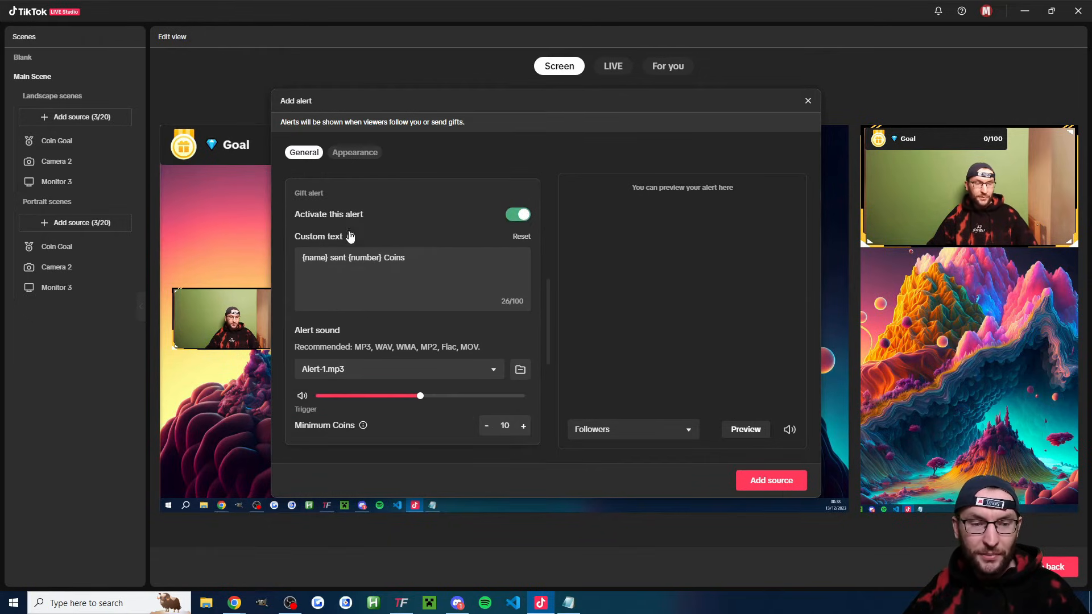
pyautogui.scroll(-1, 352, 226)
pyautogui.scroll(-4, 347, 256)
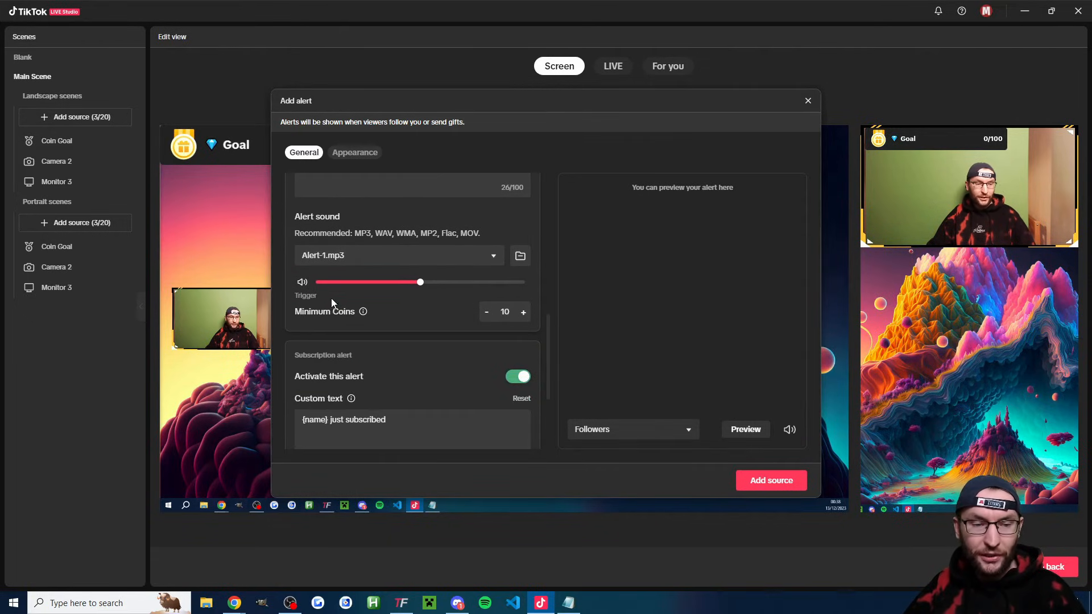
pyautogui.scroll(-2, 359, 364)
pyautogui.click(359, 375)
pyautogui.scroll(-1, 366, 409)
pyautogui.click(340, 426)
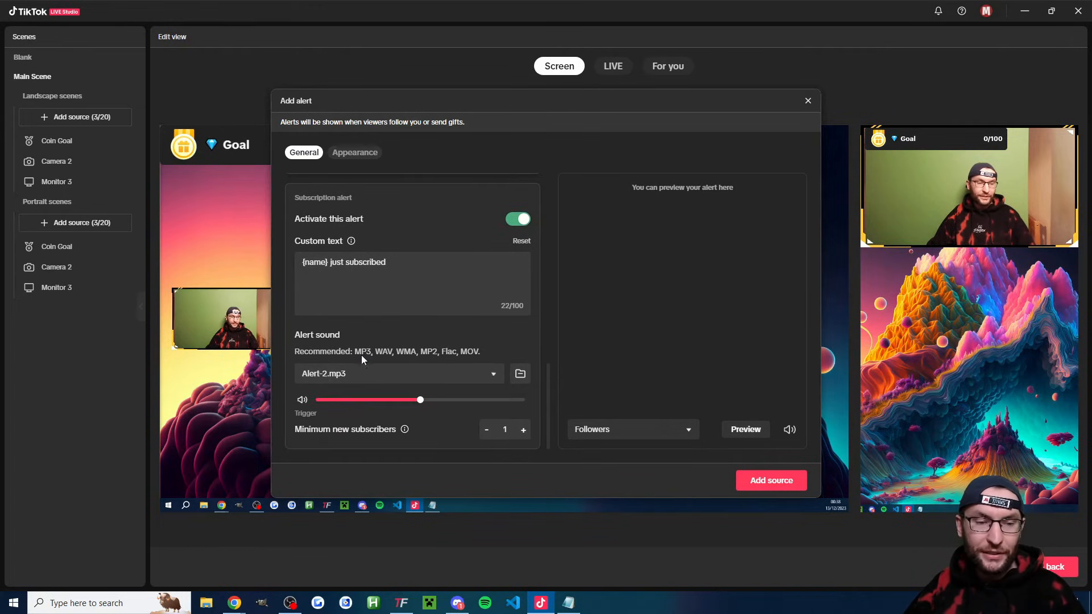
# Preview the alert for the Followers type
pyautogui.click(649, 431)
pyautogui.scroll(-1, 631, 466)
pyautogui.scroll(1, 649, 463)
pyautogui.click(662, 458)
pyautogui.click(746, 432)
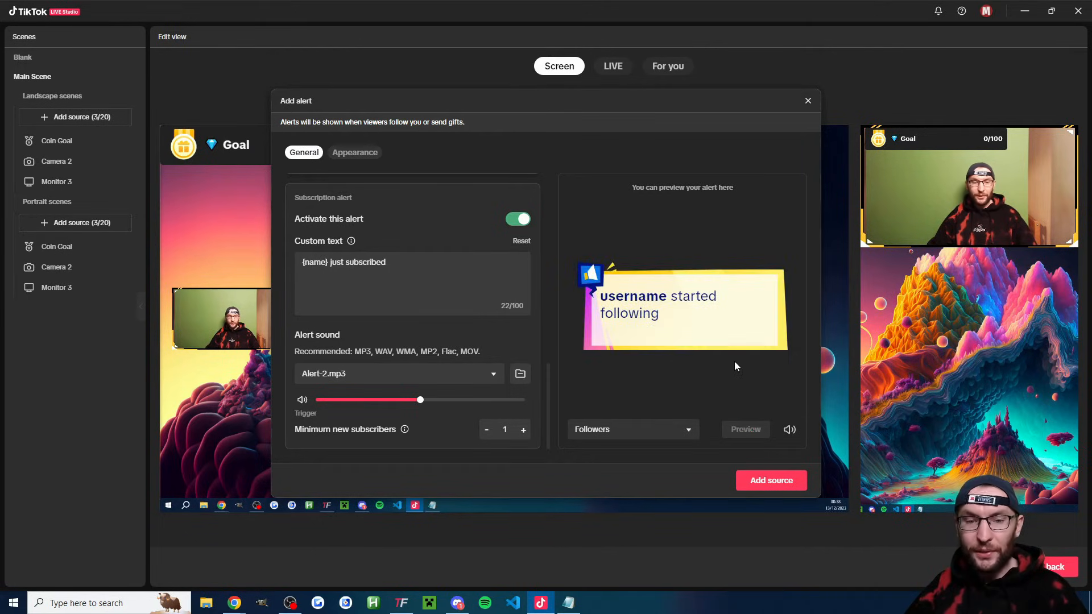
# Try the Customize appearance type for the alert and preview it
pyautogui.click(364, 154)
pyautogui.scroll(-1, 405, 326)
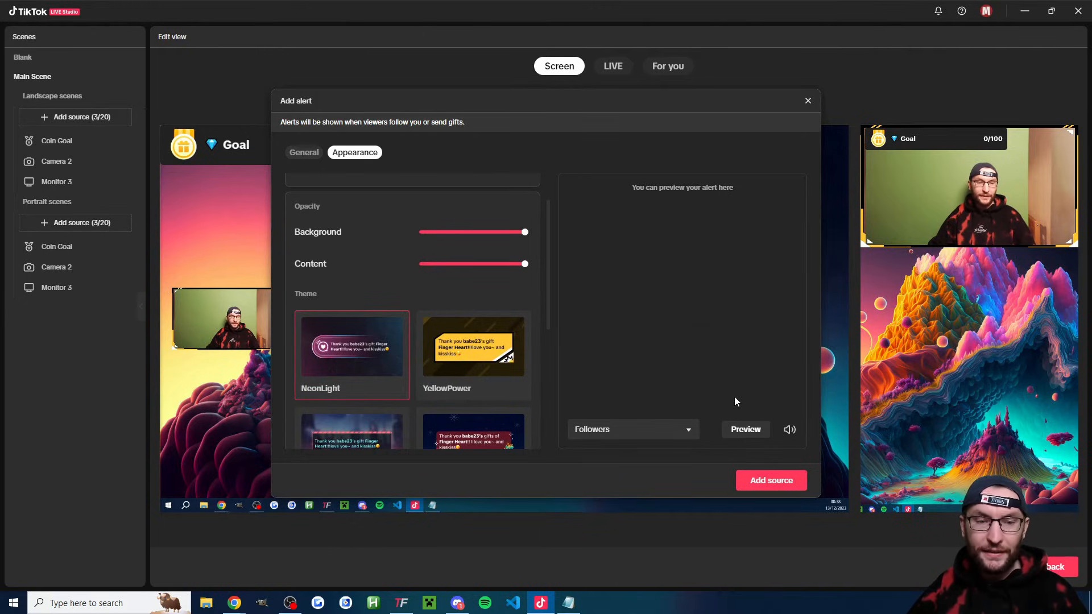
pyautogui.scroll(1, 478, 336)
pyautogui.click(325, 212)
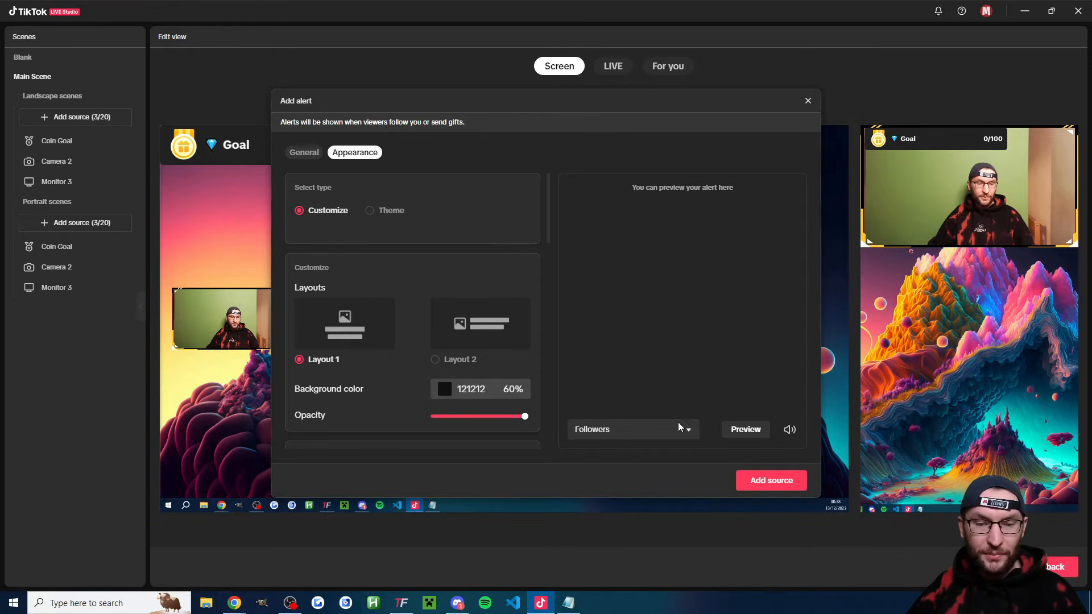
pyautogui.click(751, 430)
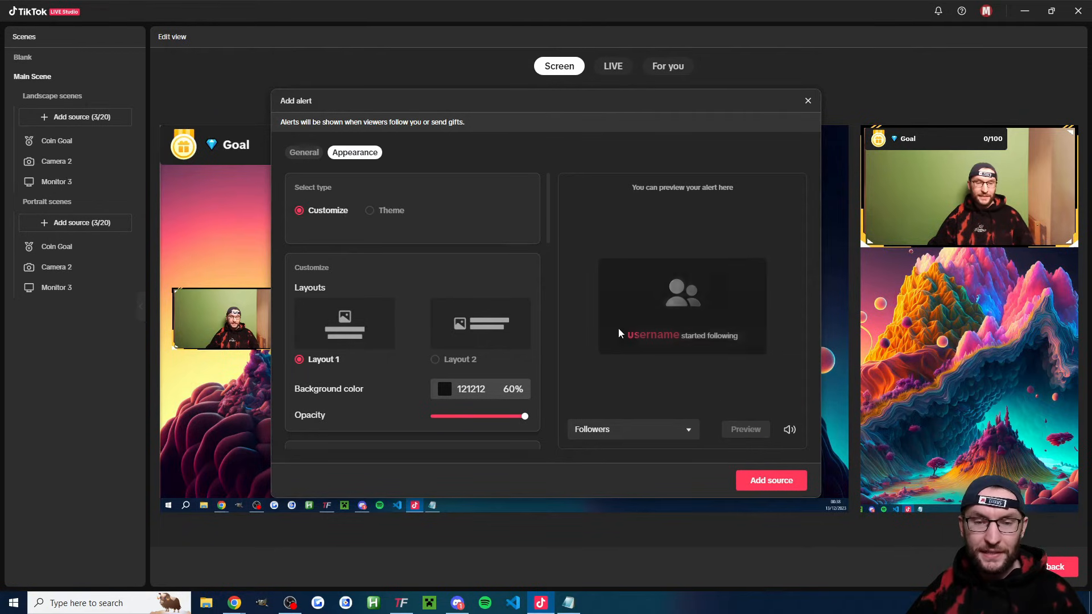
# Set the alert's appearance type to Theme, add the alert as a source and acknowledge the approval reminder
pyautogui.click(371, 210)
pyautogui.click(768, 480)
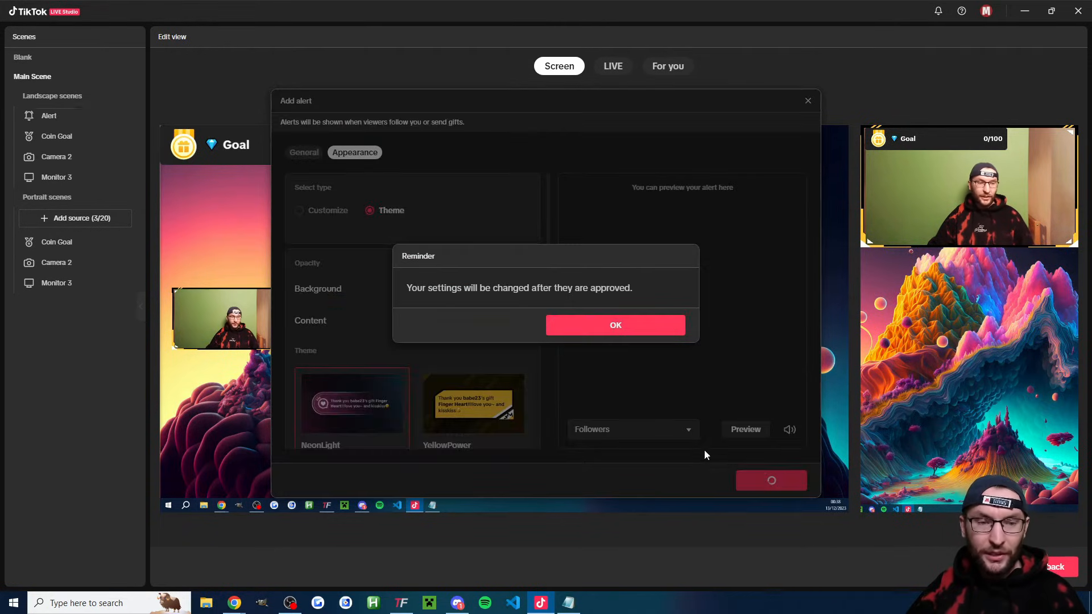
pyautogui.click(596, 330)
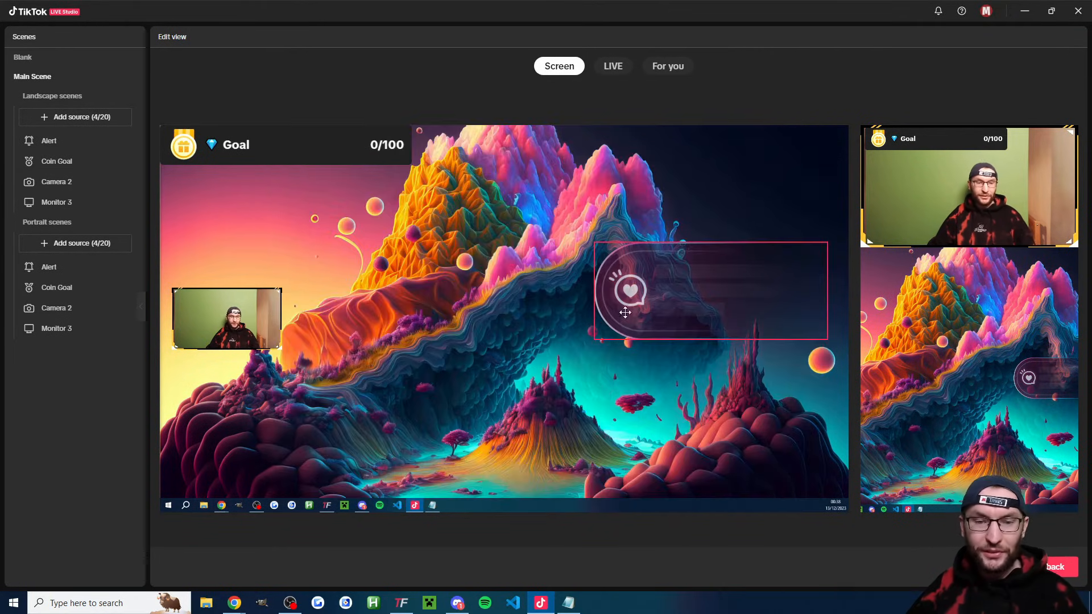
# Shrink the landscape Alert slightly and centre the Alert widget in both the landscape and portrait scenes
pyautogui.moveTo(630, 288); pyautogui.dragTo(643, 277)
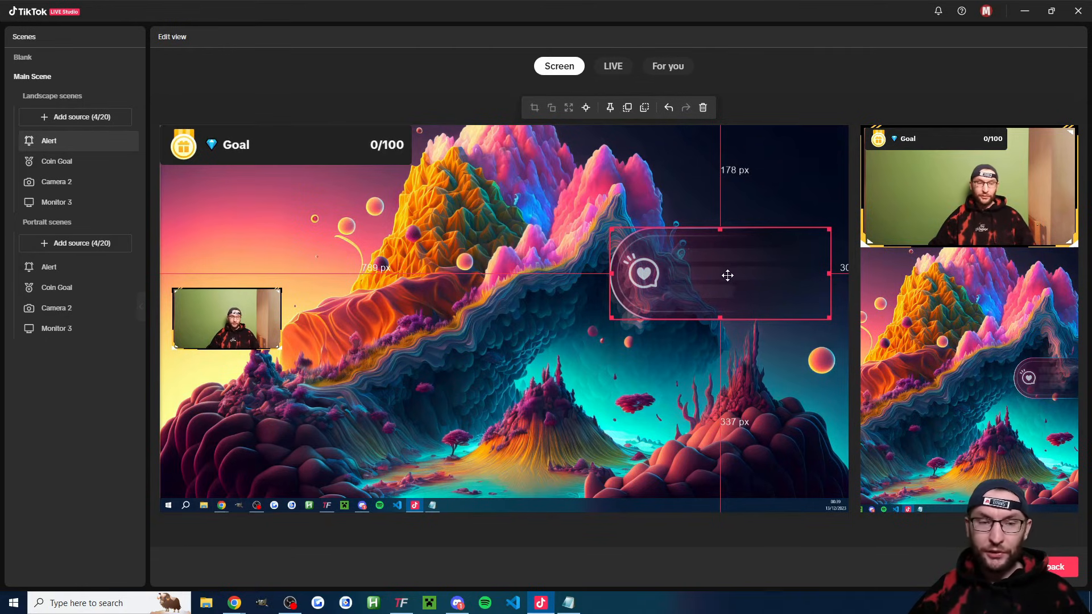
pyautogui.moveTo(716, 275); pyautogui.dragTo(506, 319)
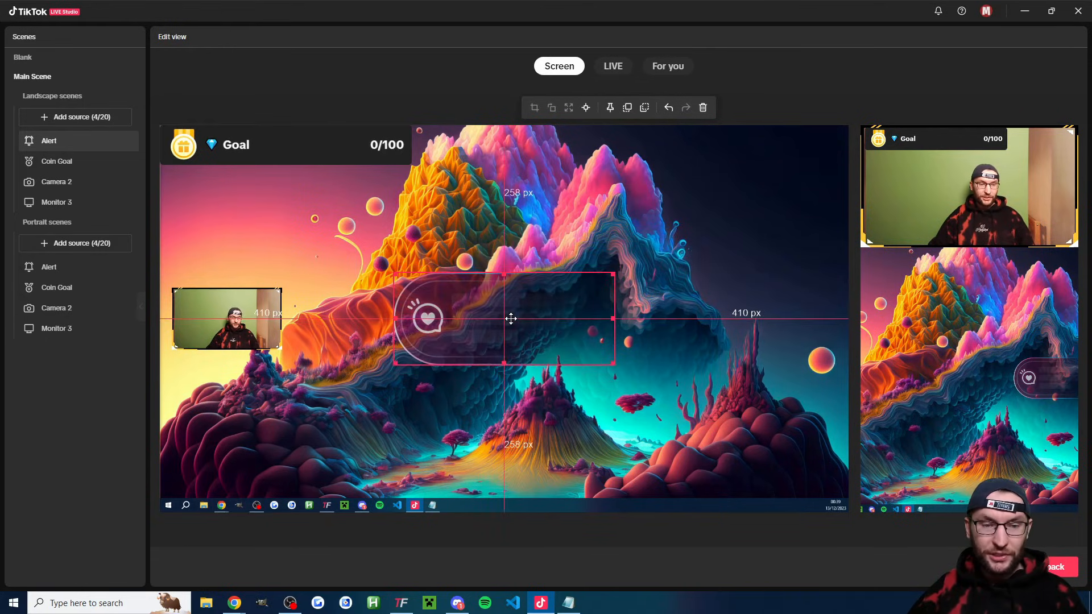
pyautogui.click(619, 445)
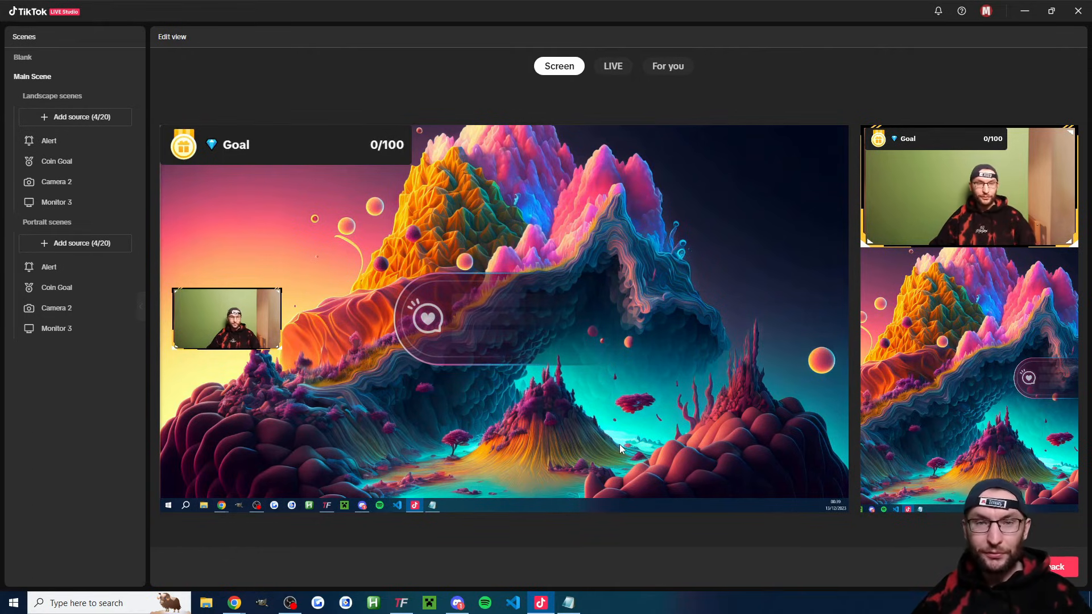
pyautogui.click(48, 272)
pyautogui.moveTo(1049, 374); pyautogui.dragTo(961, 320)
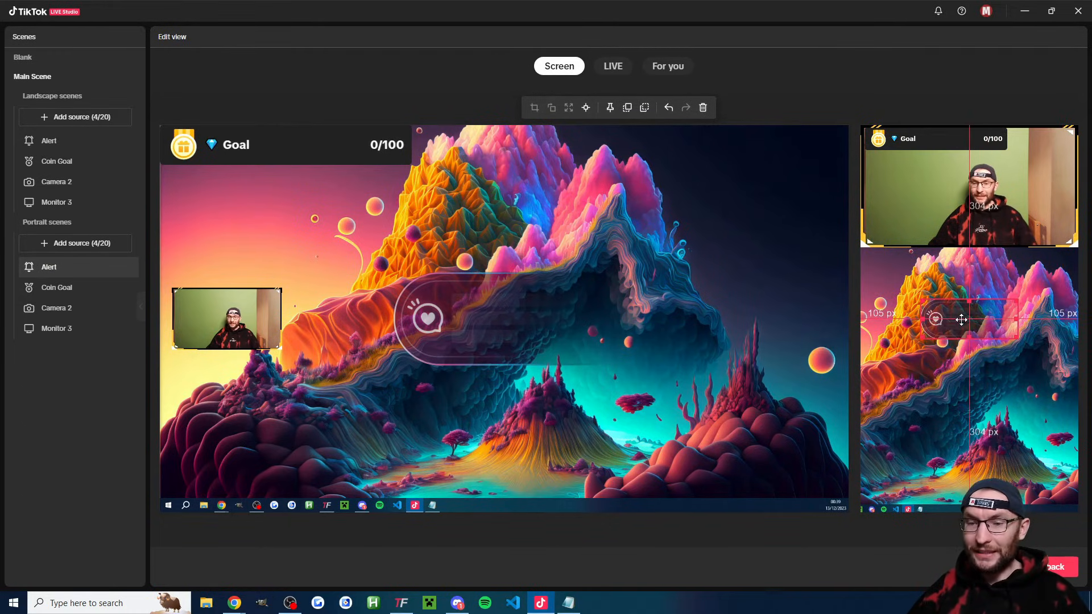
# Review the options of the landscape Alert source and the source types available to add
pyautogui.click(965, 386)
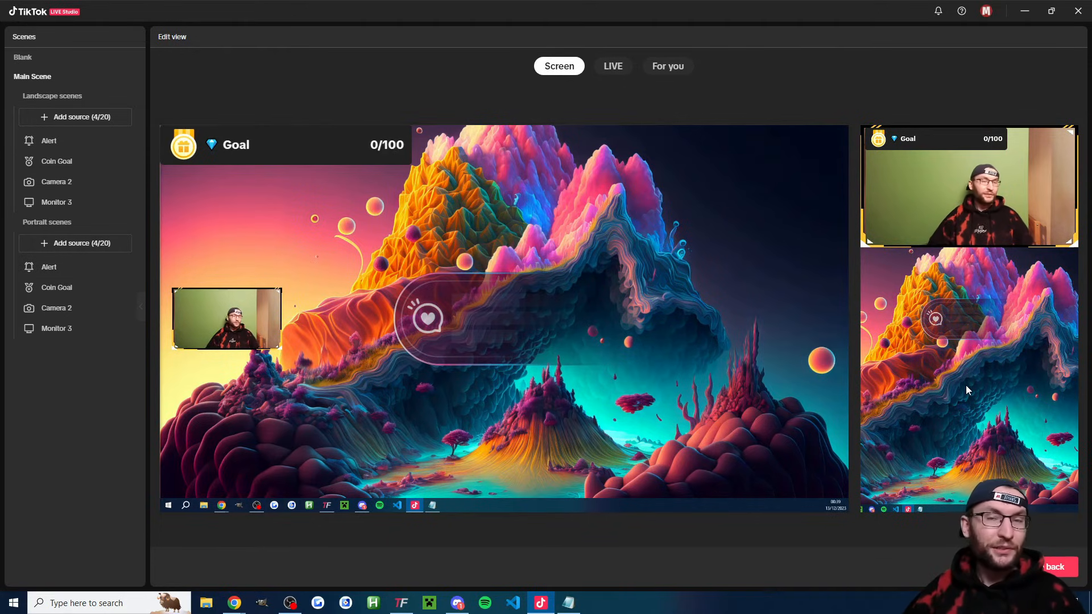
pyautogui.moveTo(101, 271)
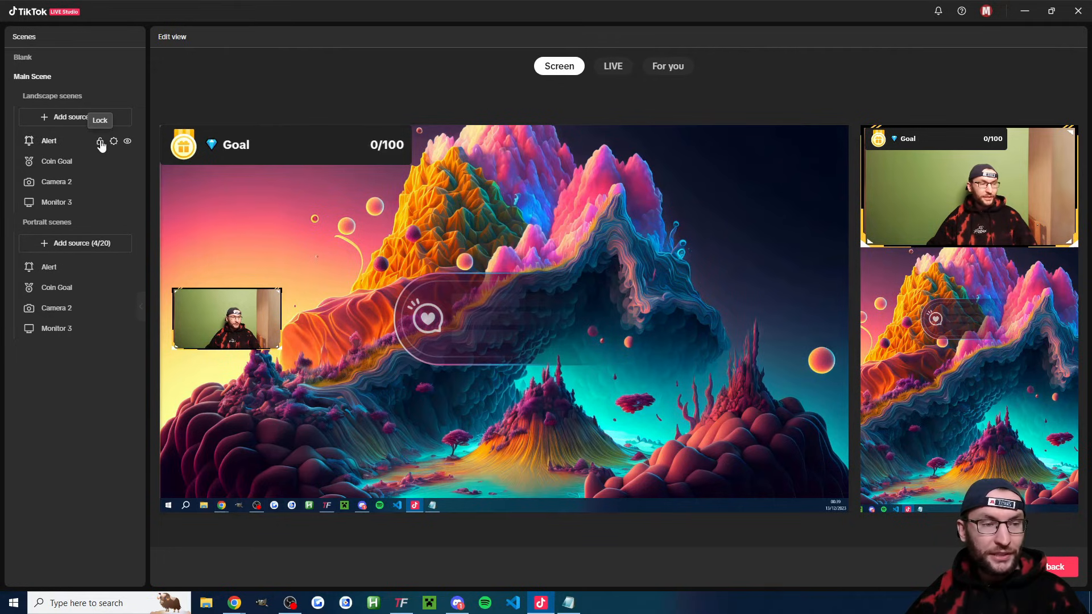
pyautogui.click(66, 140)
pyautogui.rightClick(67, 140)
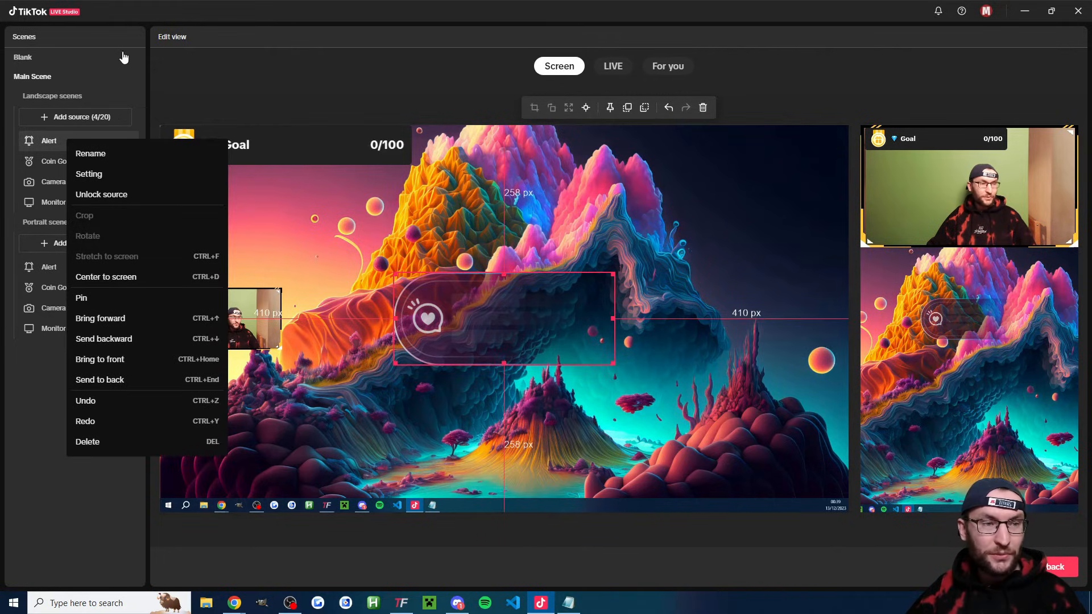
pyautogui.click(135, 31)
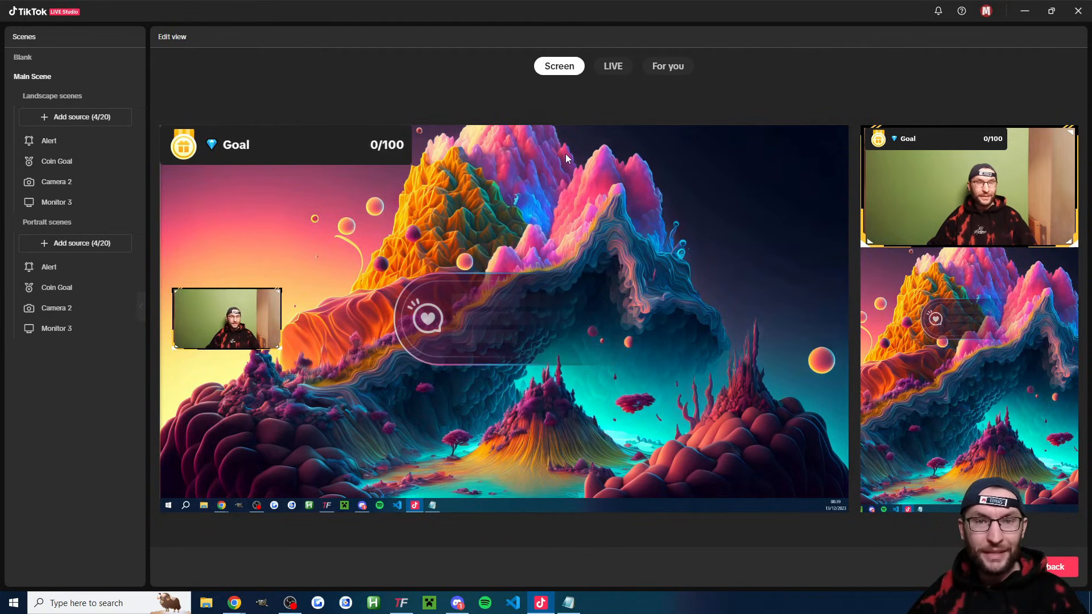
pyautogui.click(98, 118)
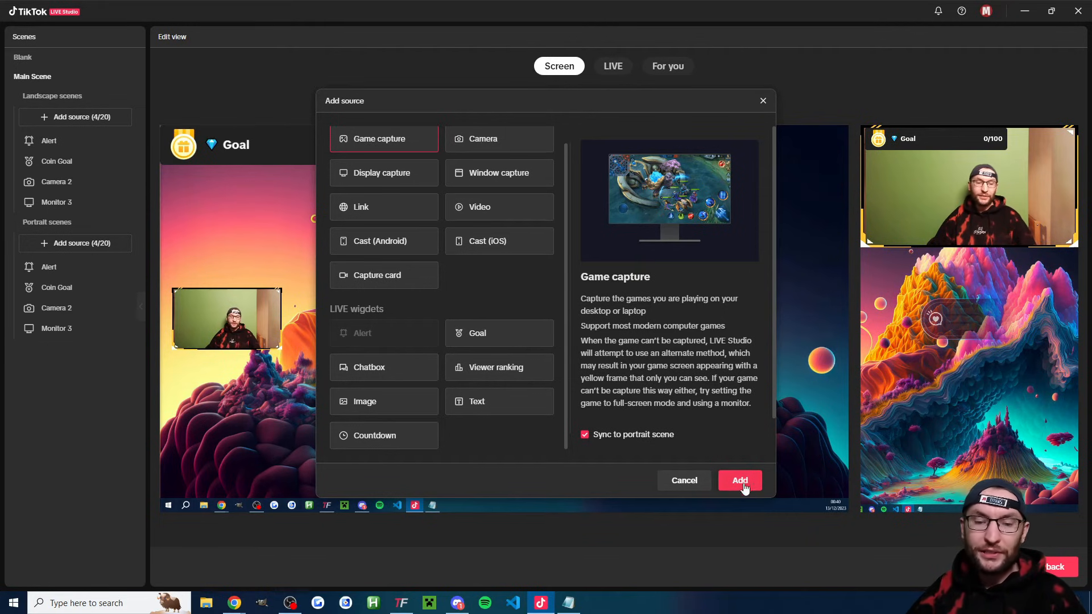
pyautogui.click(684, 481)
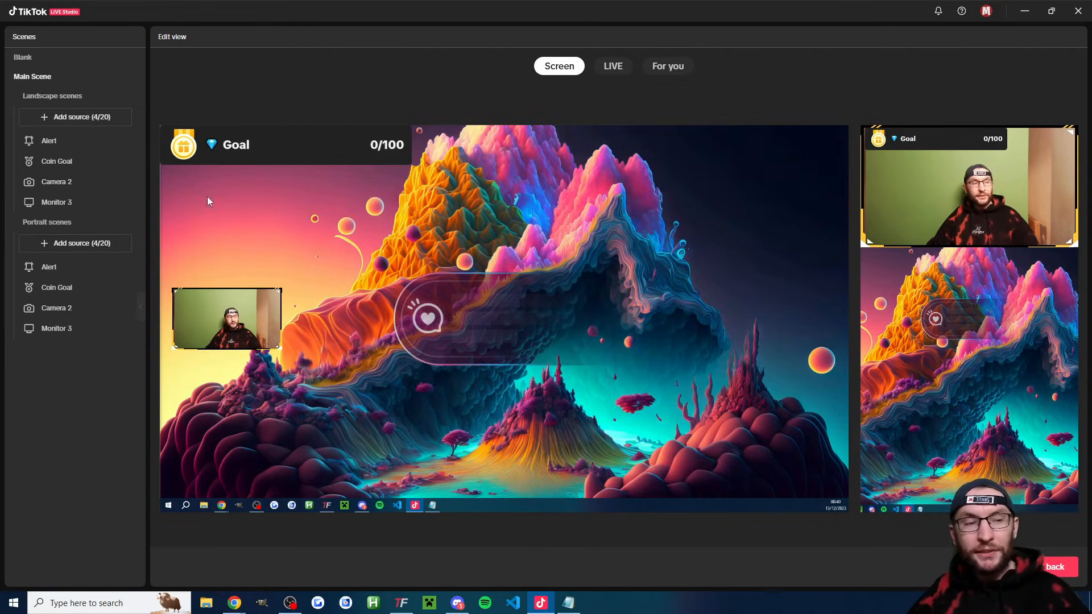
# Add the gaming setup purple glow.png image as a landscape source, synced to the portrait scene
pyautogui.click(68, 119)
pyautogui.scroll(-1, 454, 341)
pyautogui.click(407, 400)
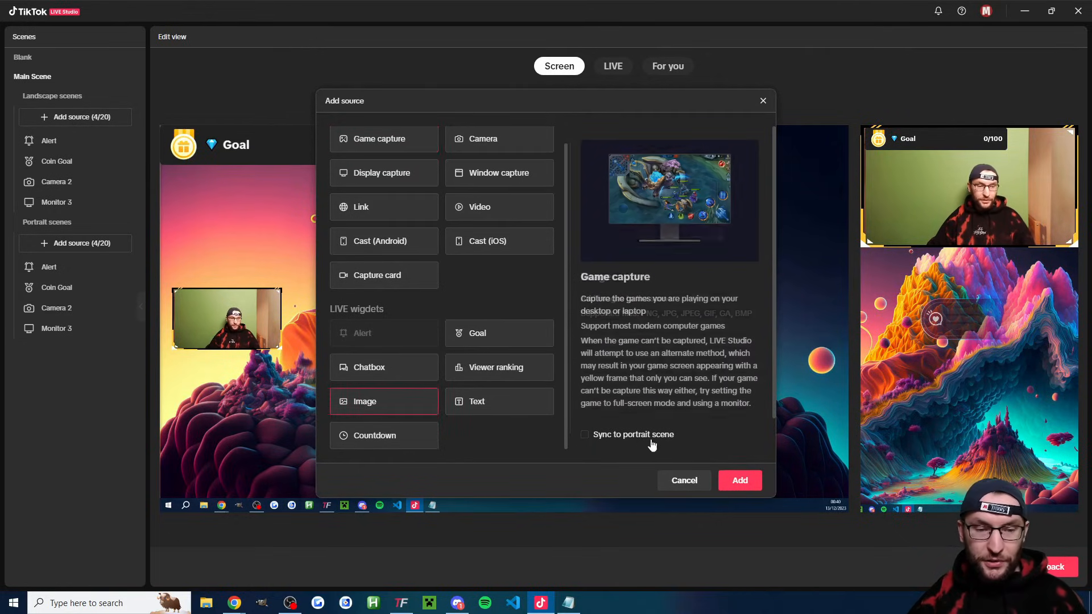
pyautogui.click(603, 435)
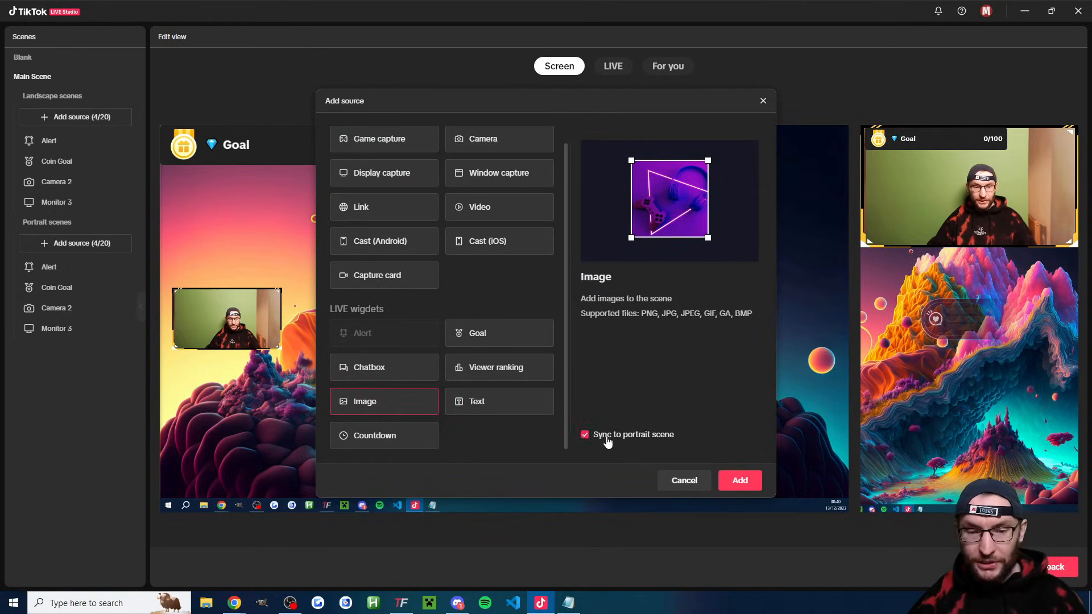
pyautogui.click(735, 481)
pyautogui.click(550, 312)
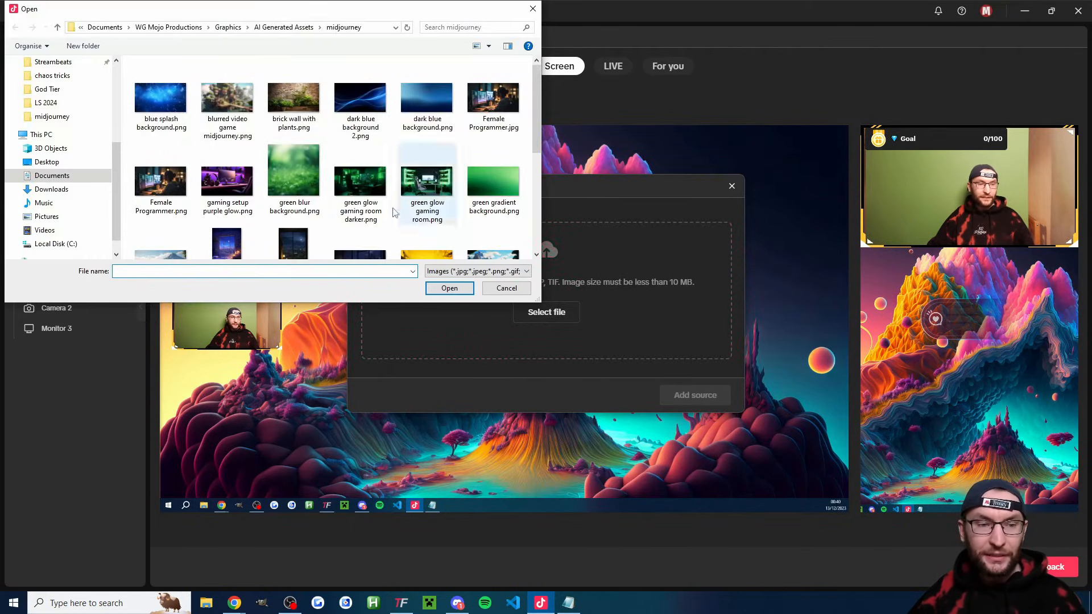
pyautogui.doubleClick(223, 178)
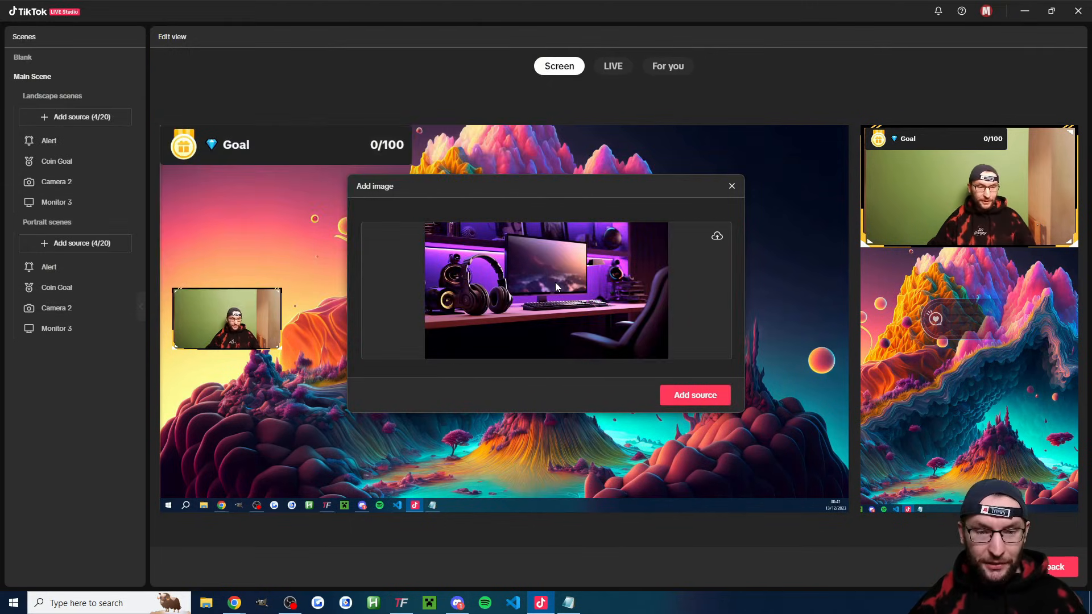
pyautogui.click(699, 397)
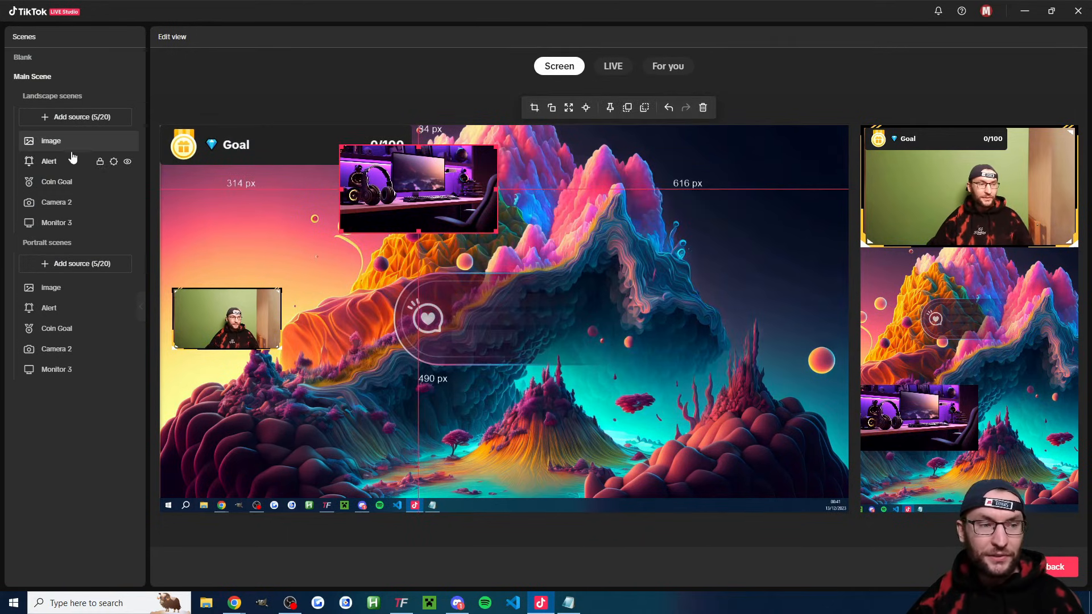
# Rename the image source to AI Image in both the landscape and portrait scenes
pyautogui.rightClick(58, 145)
pyautogui.click(75, 154)
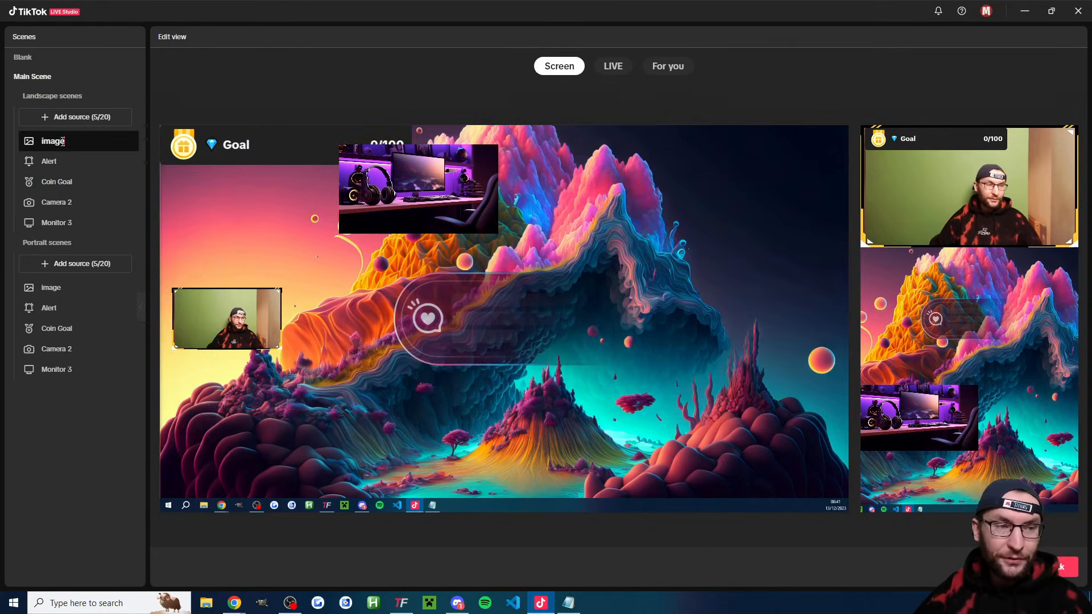
pyautogui.write('A')
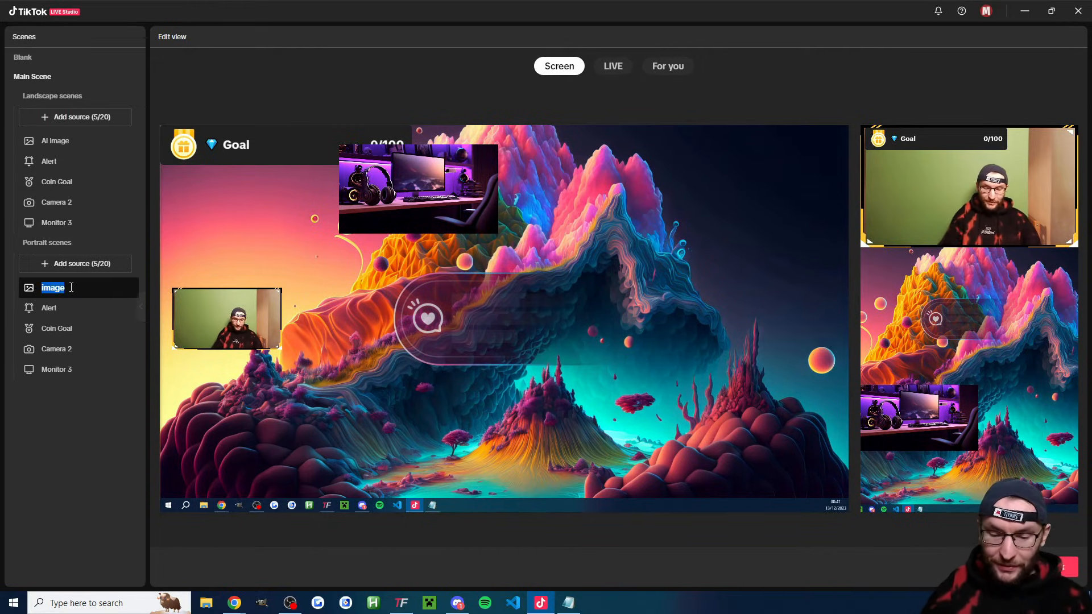
pyautogui.write('AI')
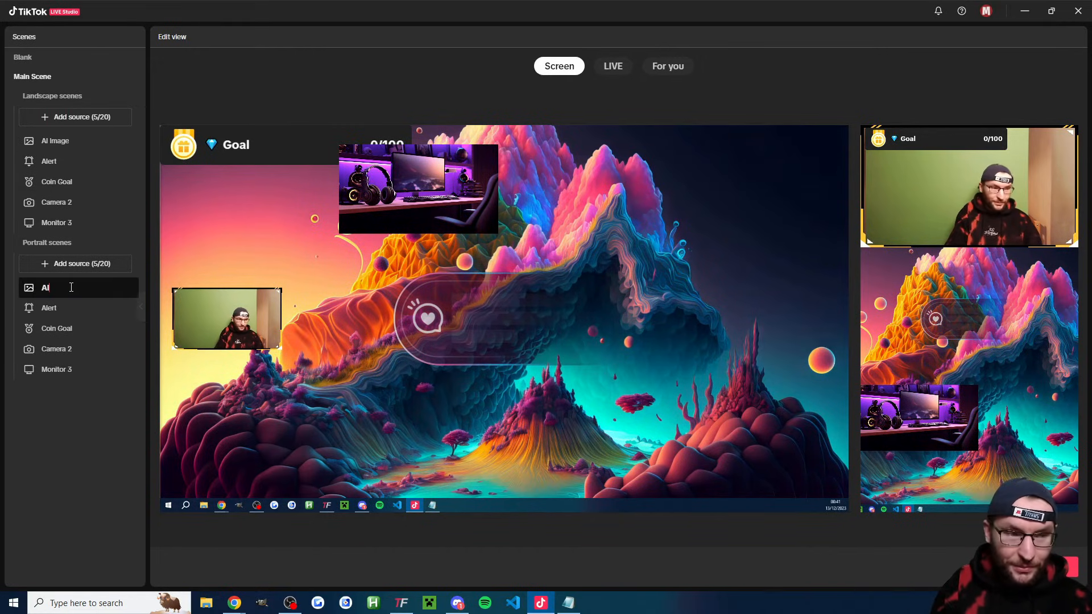
pyautogui.write(' Image')
pyautogui.press('Return')
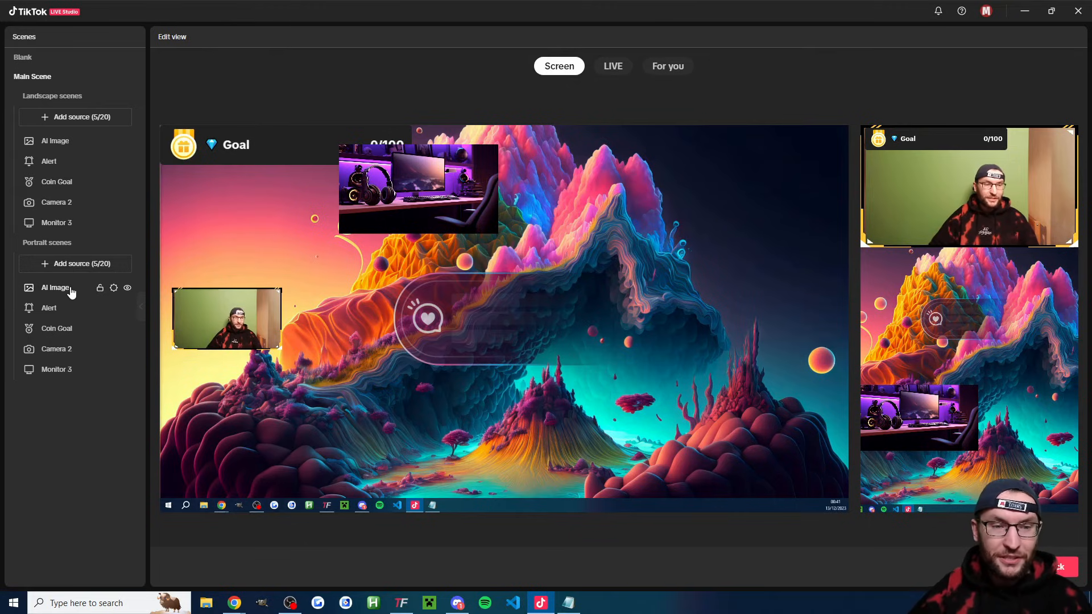
# Move the AI Image to the upper right of the landscape scene and below the Alert in the portrait scene
pyautogui.click(117, 145)
pyautogui.moveTo(410, 186); pyautogui.dragTo(721, 215)
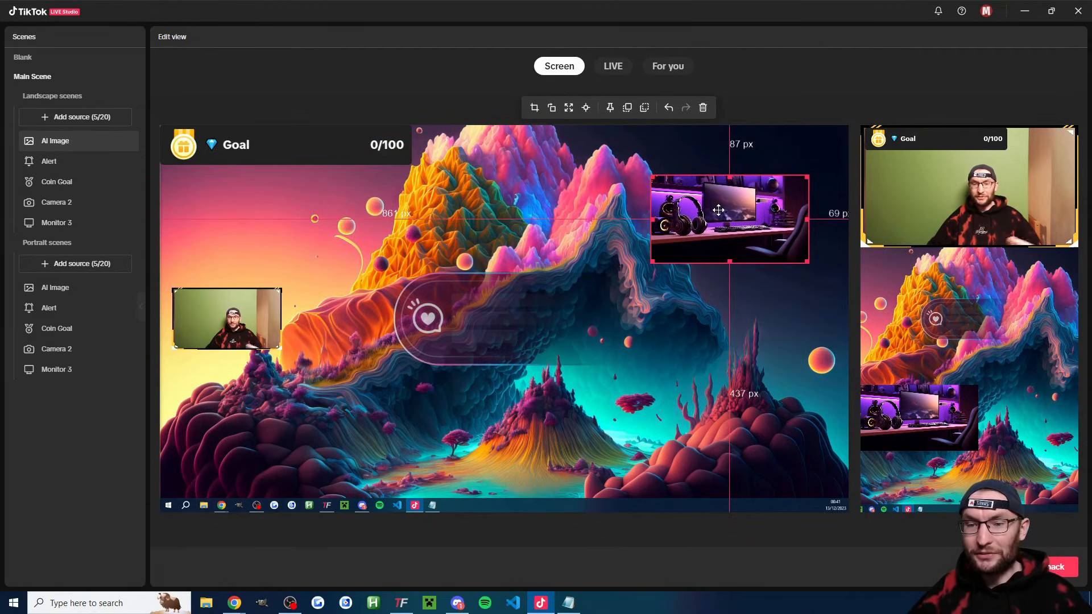
pyautogui.click(77, 293)
pyautogui.moveTo(912, 398); pyautogui.dragTo(974, 387)
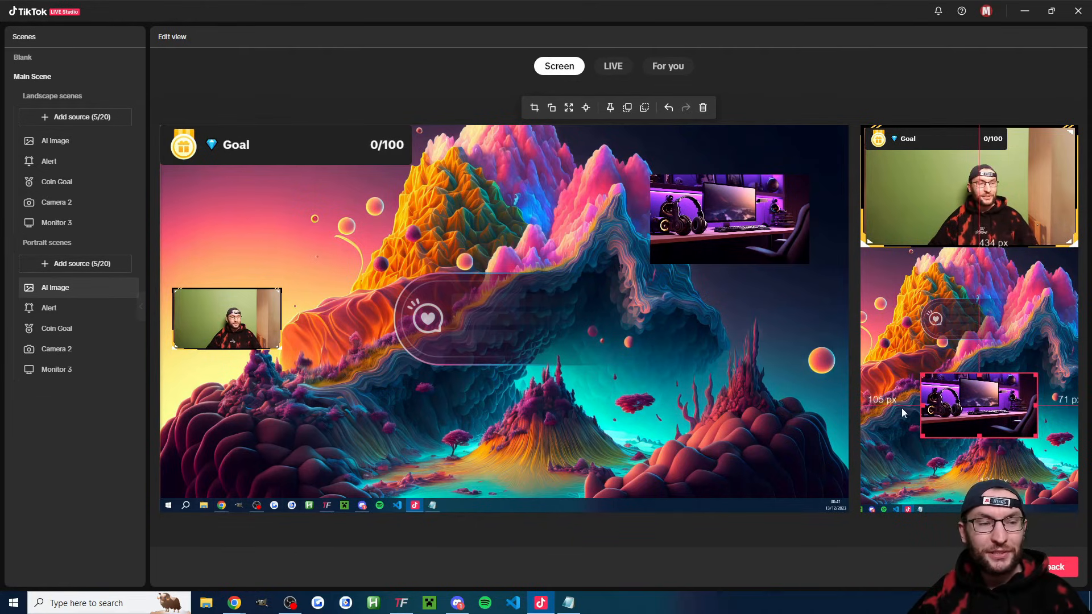
# Delete the AI Image source from both the landscape and portrait scenes
pyautogui.rightClick(60, 139)
pyautogui.click(82, 440)
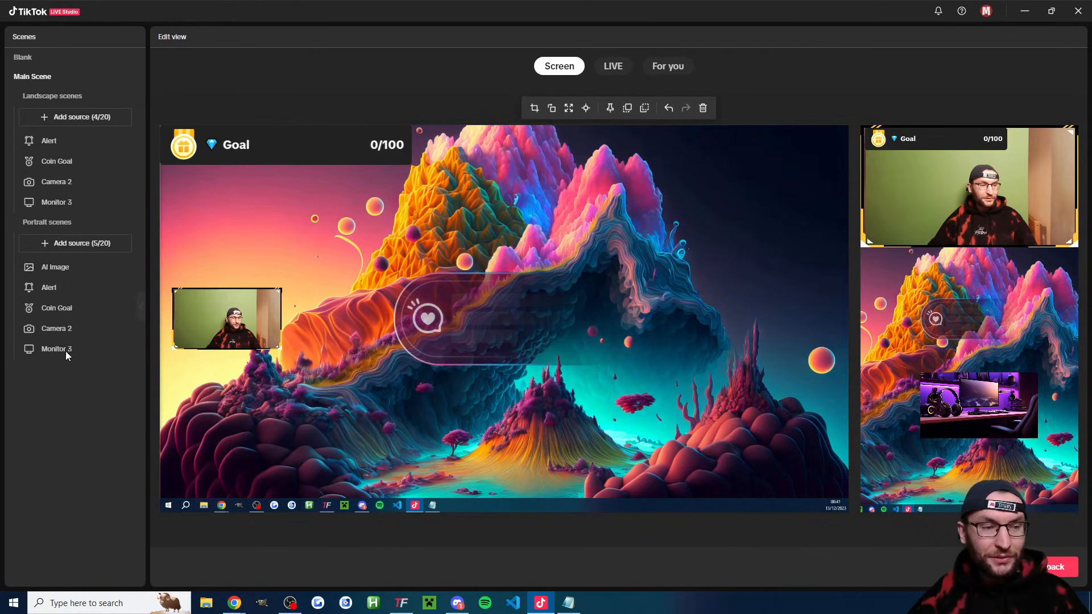
pyautogui.rightClick(60, 267)
pyautogui.click(102, 571)
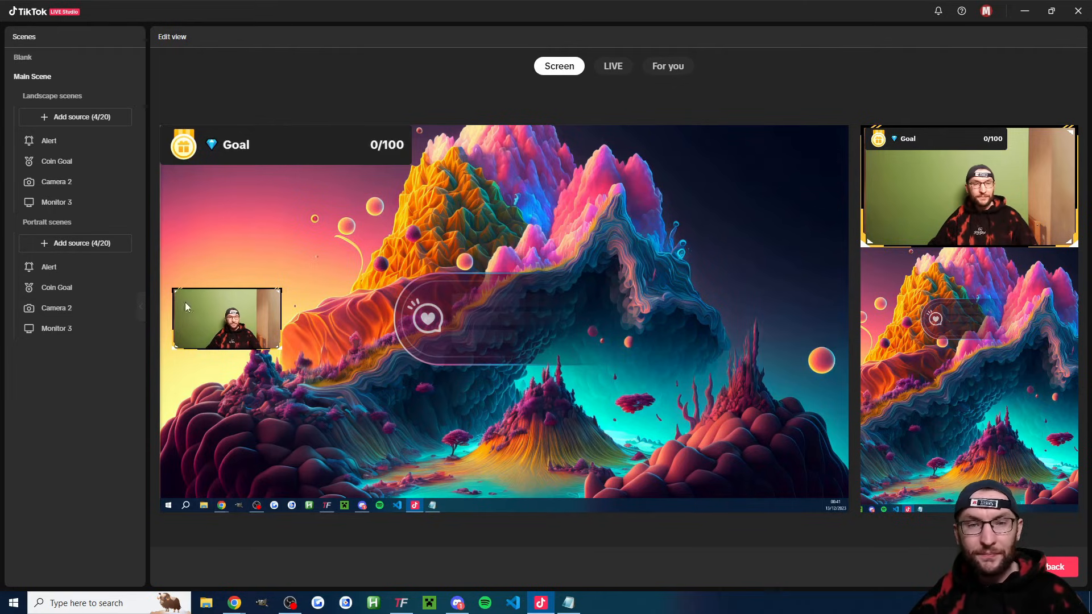
# Browse the video sources and LIVE widgets that can be added to the landscape scene
pyautogui.click(79, 118)
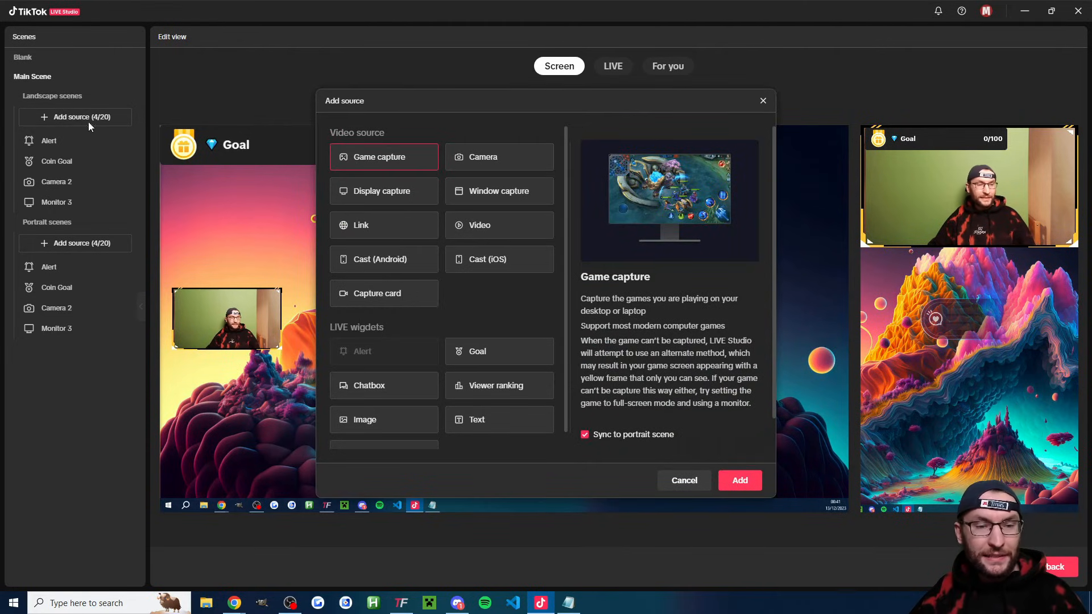
pyautogui.scroll(-1, 458, 333)
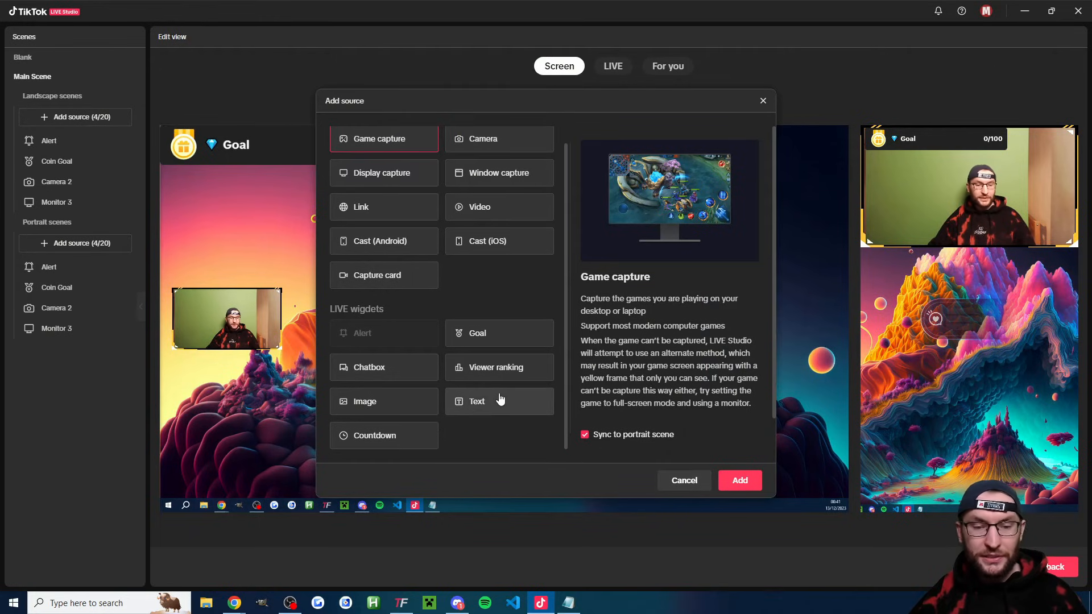
pyautogui.click(763, 101)
# Add a 10-minute Countdown widget to the landscape scene only, using Theme2
pyautogui.click(78, 117)
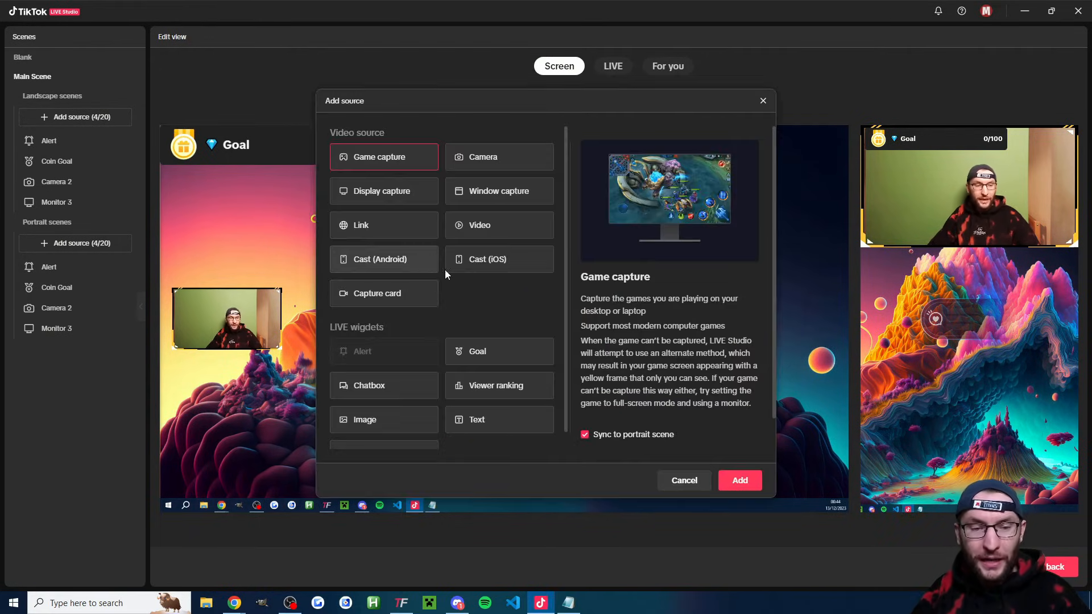
pyautogui.scroll(-1, 491, 325)
pyautogui.click(373, 438)
pyautogui.click(743, 480)
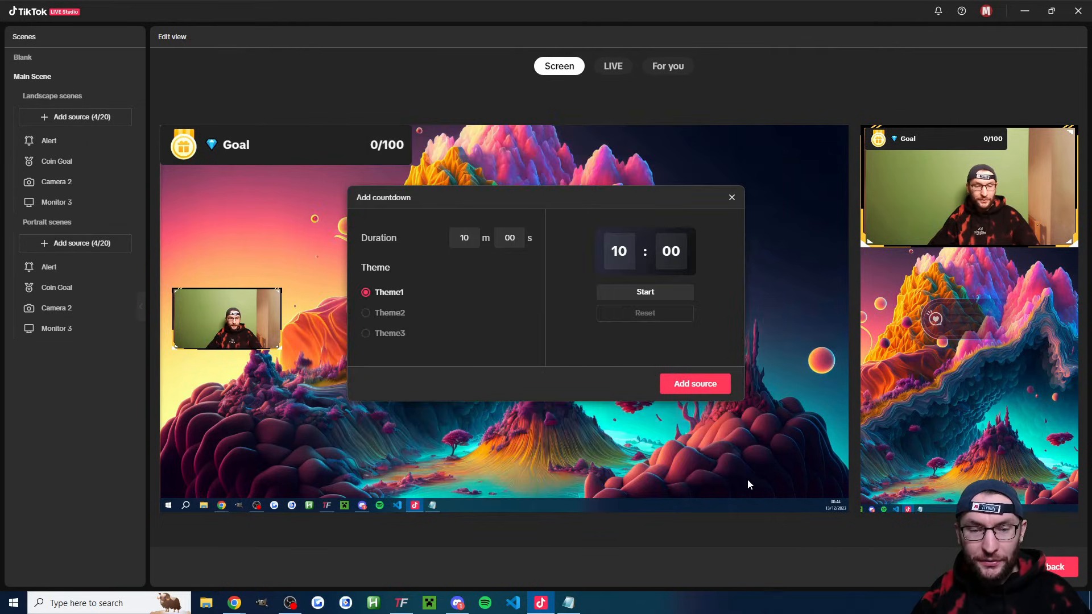
pyautogui.click(393, 313)
pyautogui.click(384, 334)
pyautogui.click(385, 319)
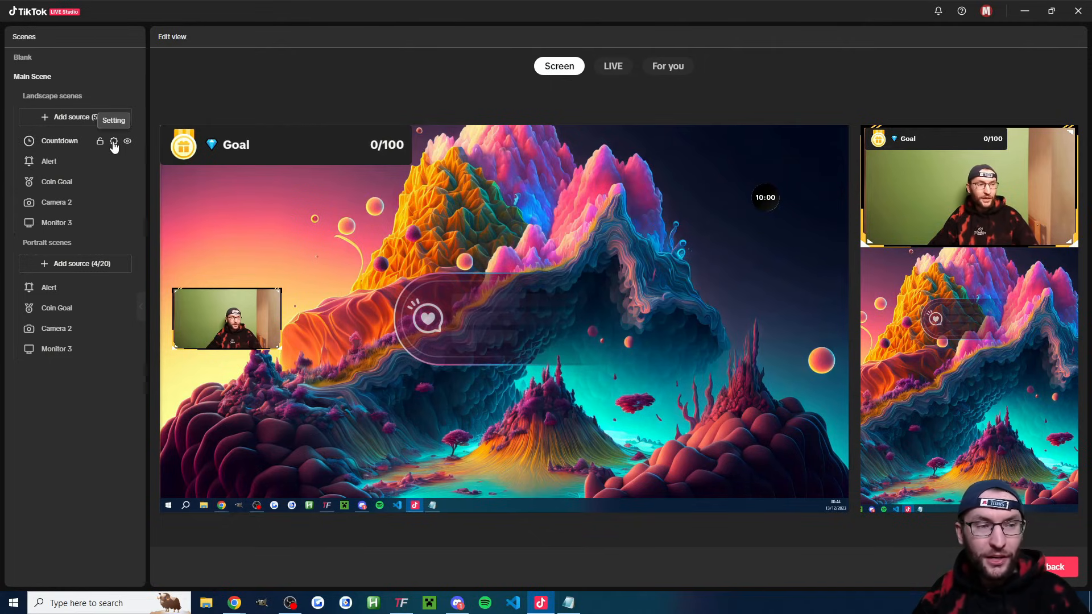
# Start the landscape countdown and apply it, then delete the Countdown source
pyautogui.click(114, 143)
pyautogui.click(660, 308)
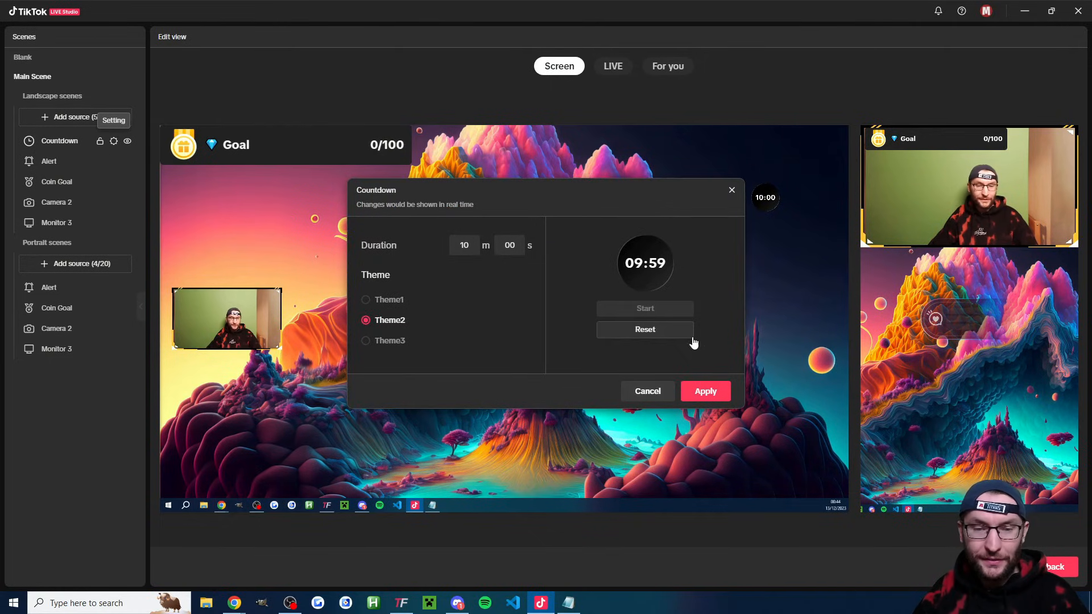
pyautogui.click(720, 391)
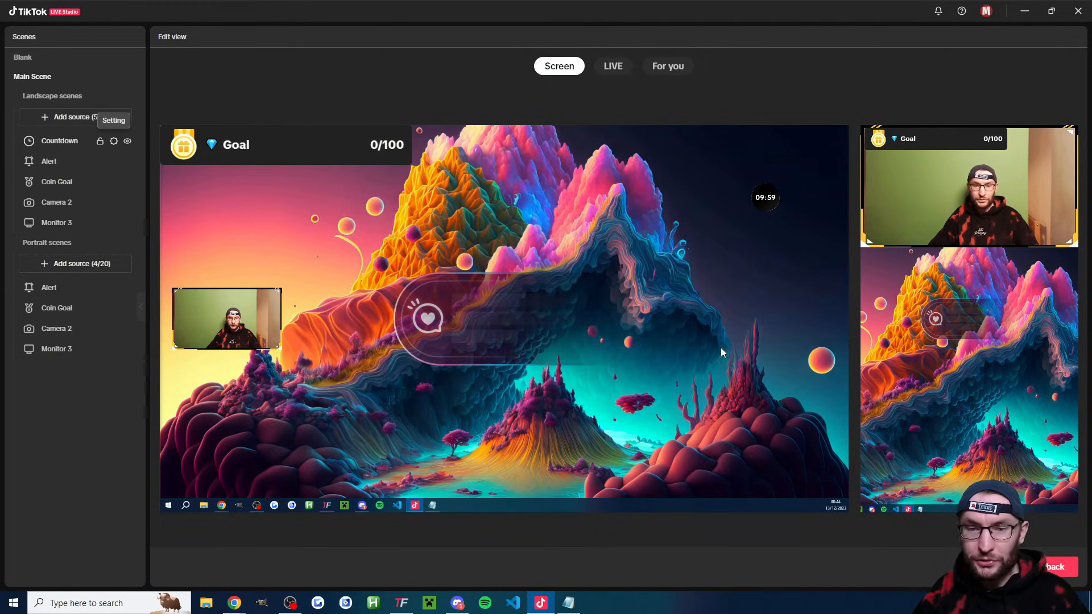
pyautogui.rightClick(60, 145)
pyautogui.click(101, 448)
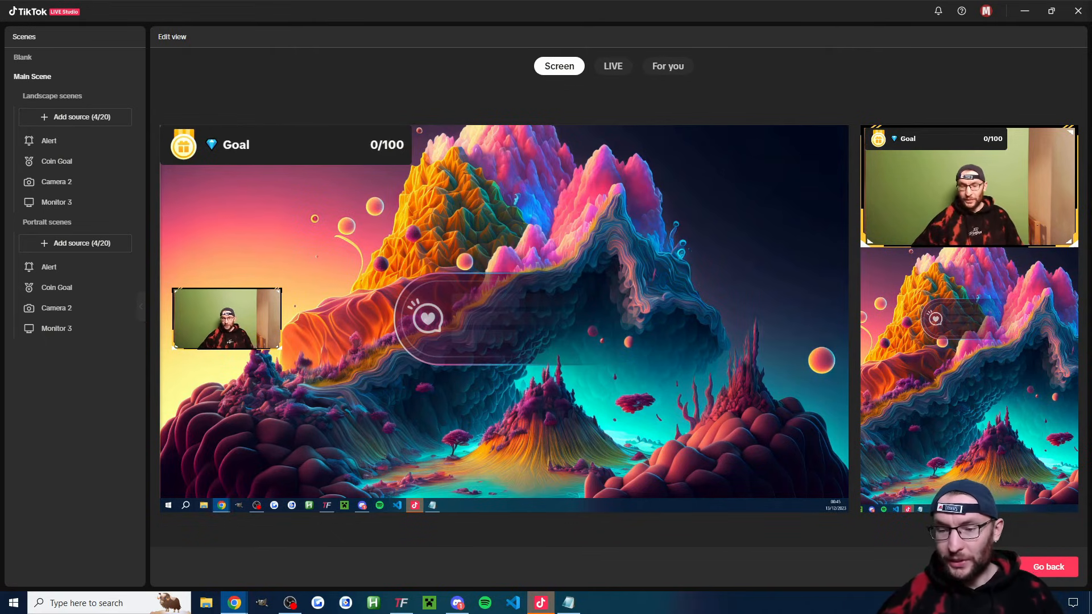
# Leave the scene editor, turn on noise suppression for the primary microphone in the audio mixer and save it
pyautogui.click(1063, 572)
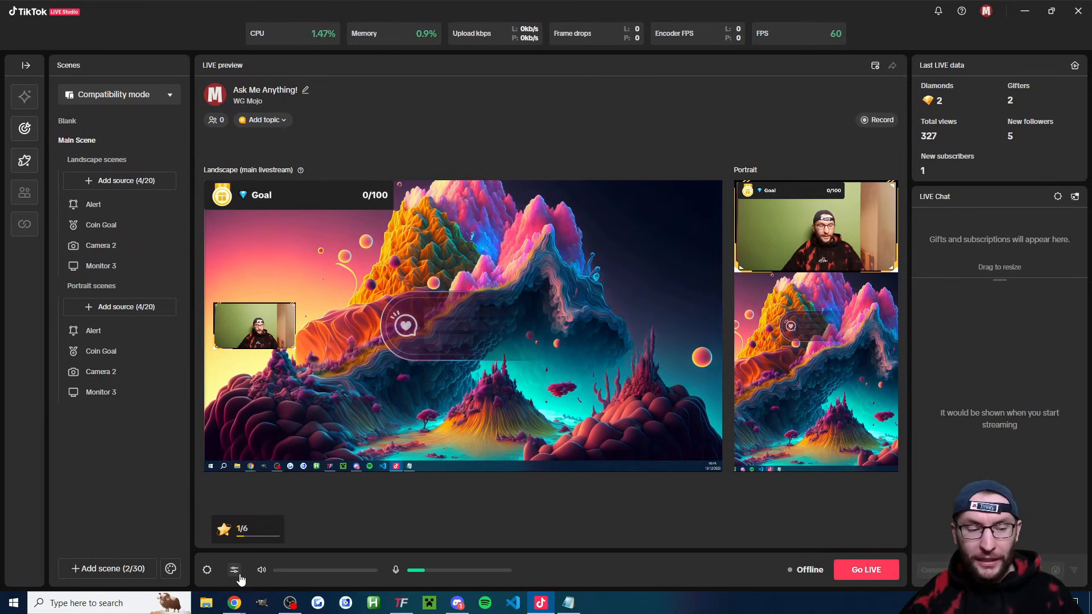
pyautogui.click(235, 571)
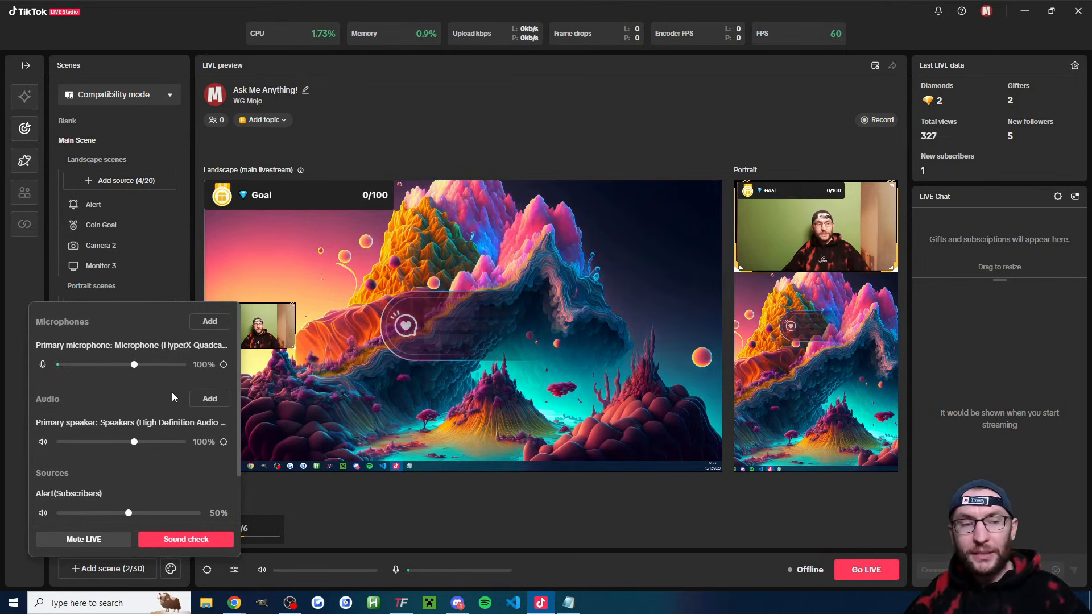
pyautogui.click(224, 365)
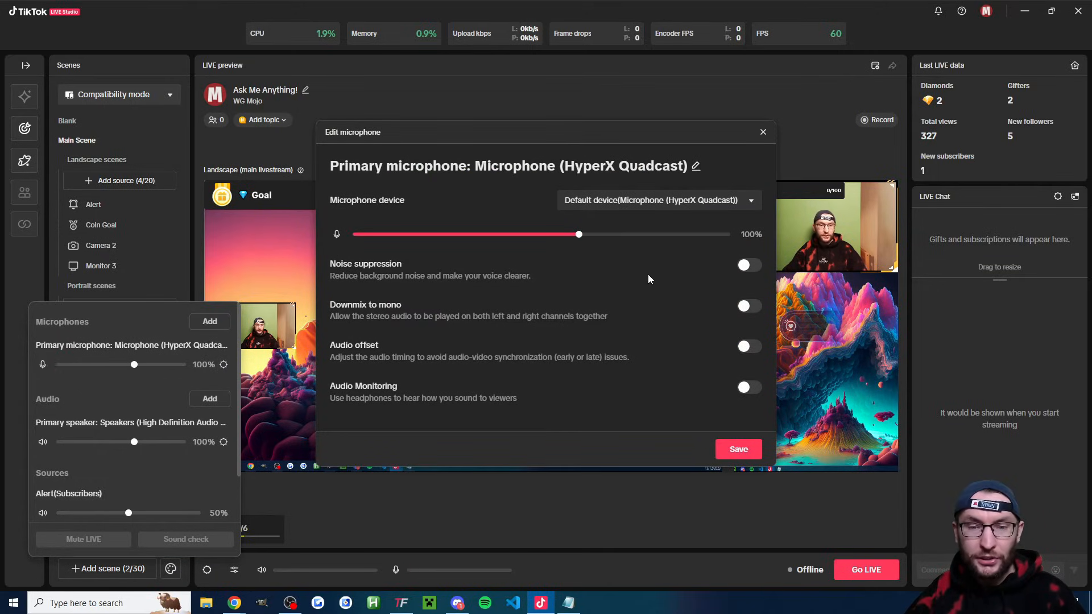
pyautogui.click(749, 266)
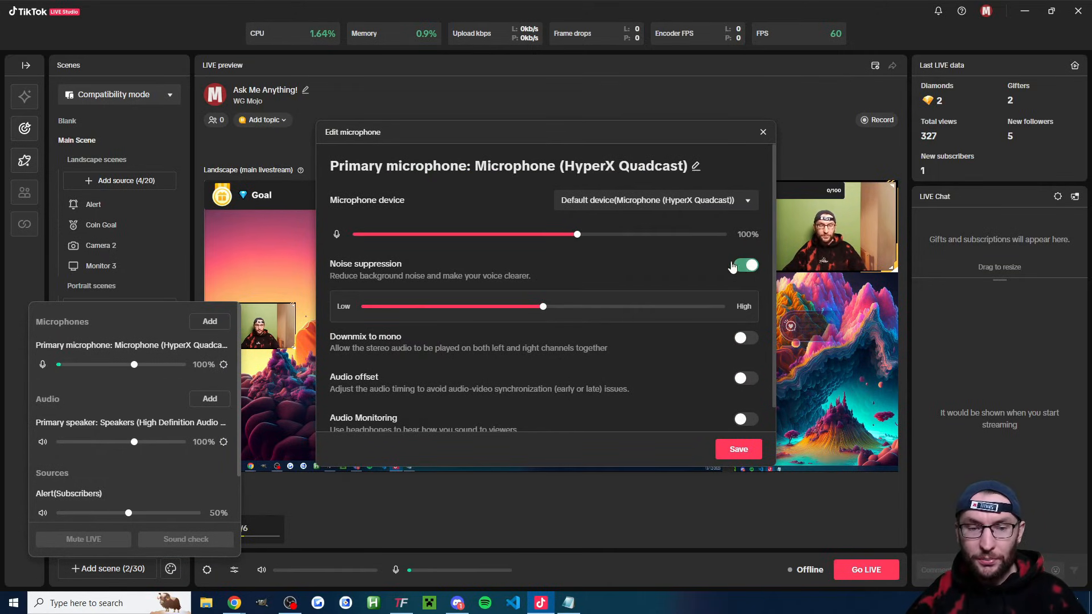
pyautogui.moveTo(547, 317)
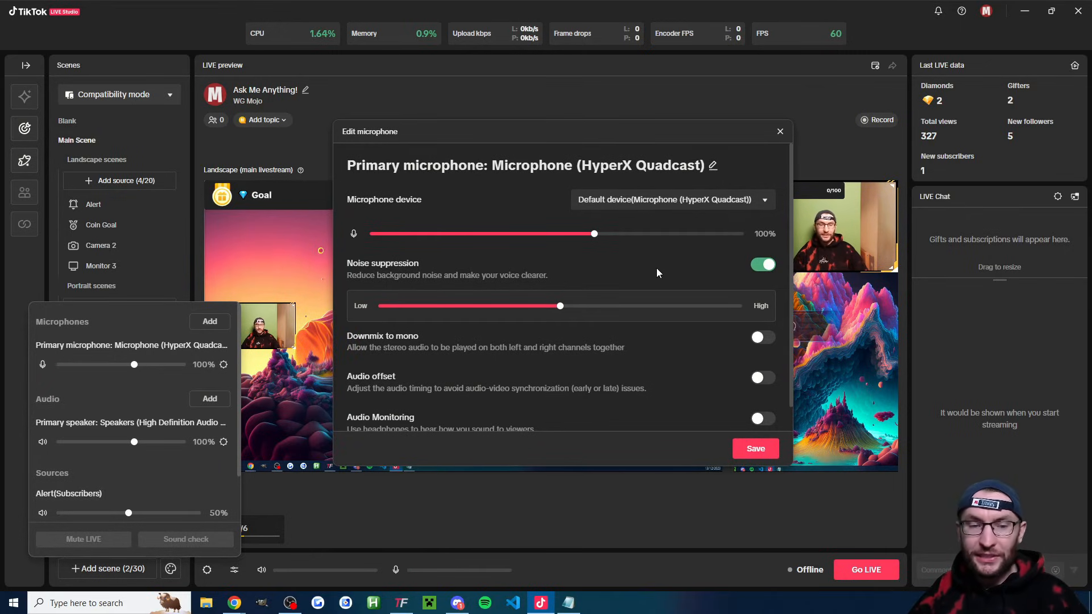
pyautogui.click(755, 448)
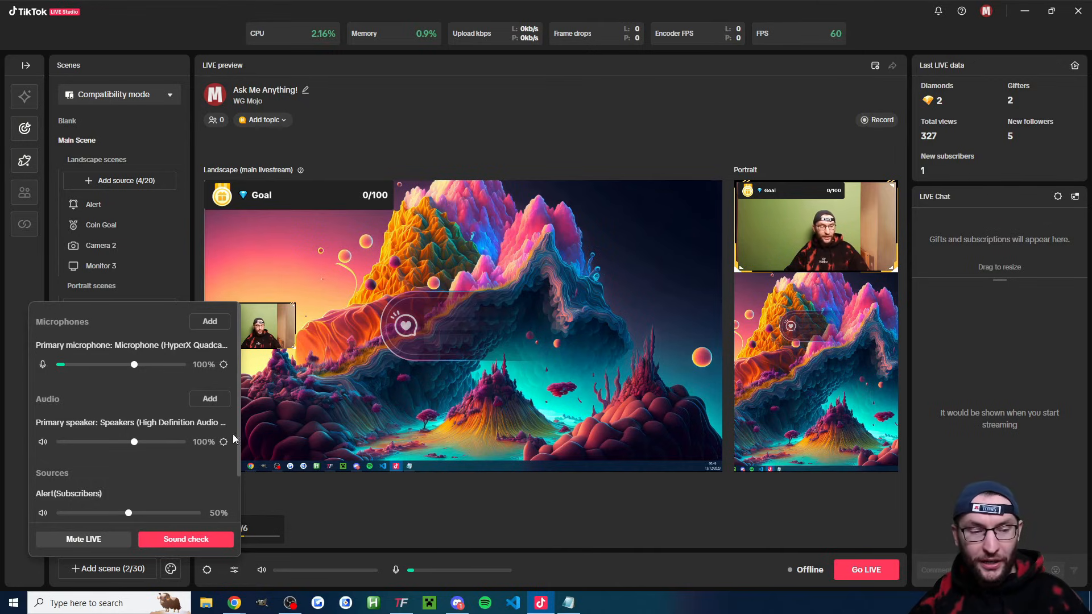
pyautogui.click(350, 505)
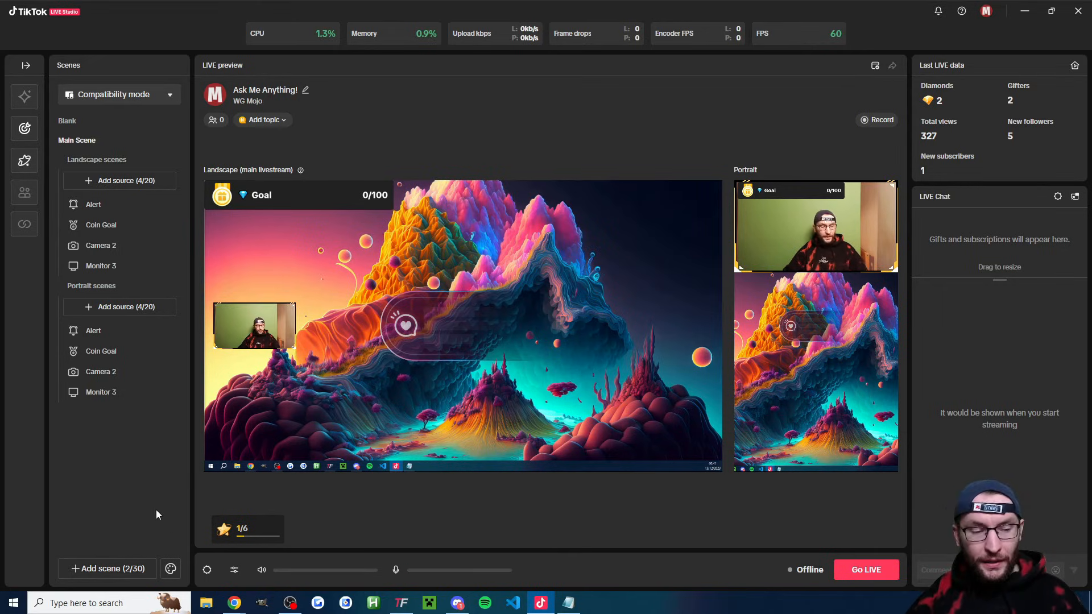
# Browse the scene theme library and add the YellowPower theme
pyautogui.click(170, 568)
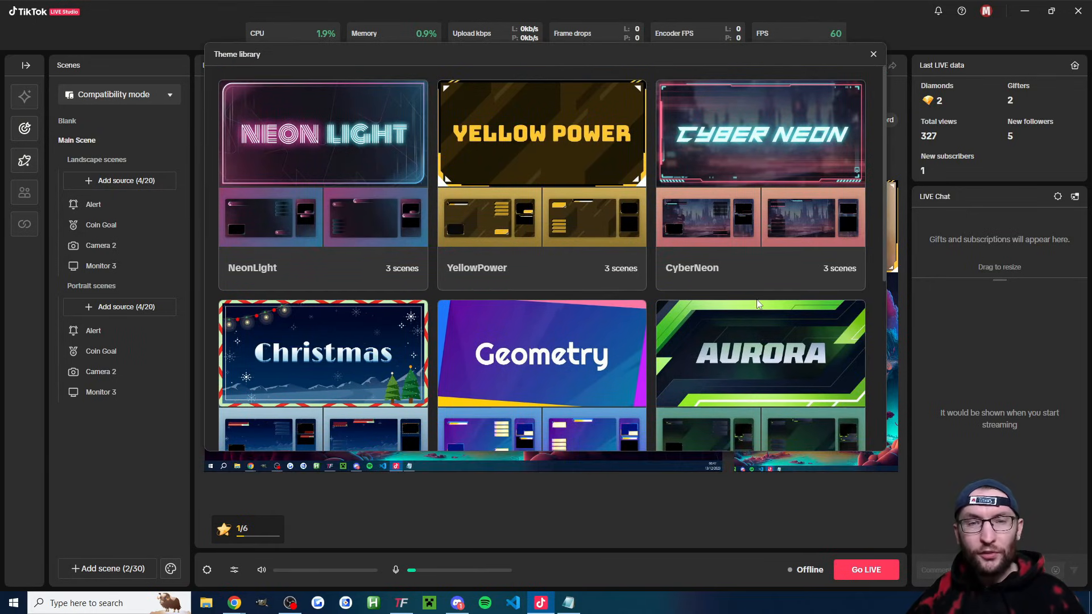
pyautogui.scroll(-5, 626, 261)
pyautogui.scroll(3, 658, 278)
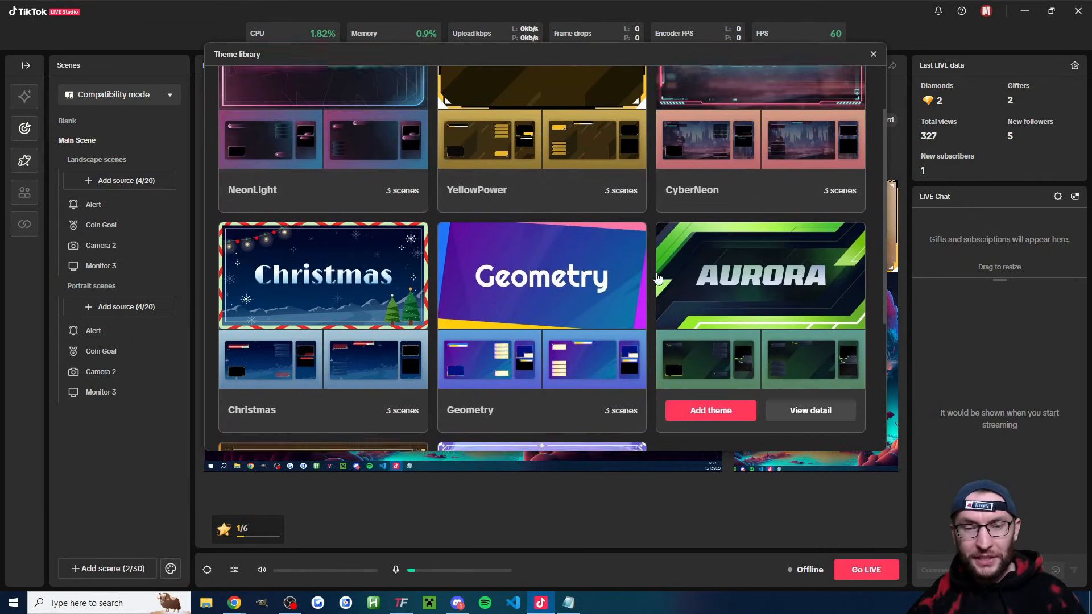
pyautogui.scroll(1, 654, 259)
pyautogui.scroll(-4, 651, 241)
pyautogui.scroll(4, 657, 253)
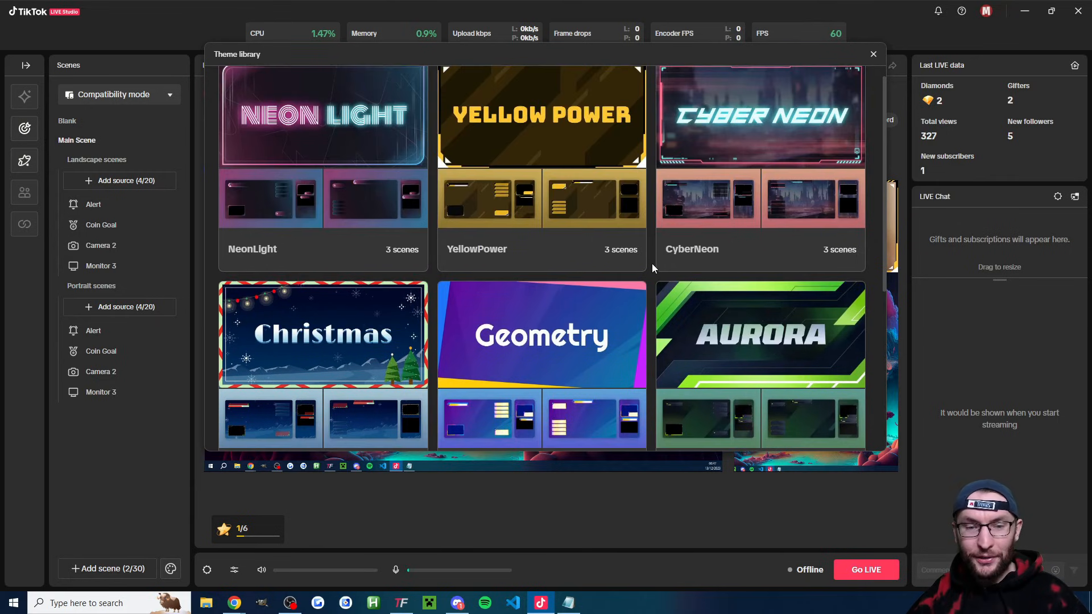
pyautogui.scroll(1, 653, 265)
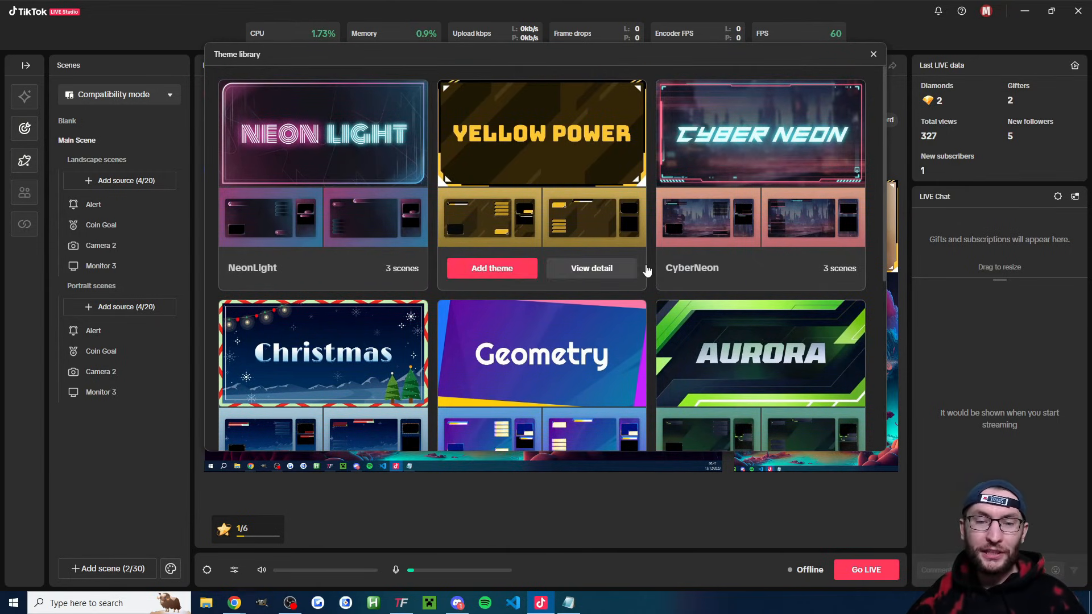
pyautogui.moveTo(647, 248)
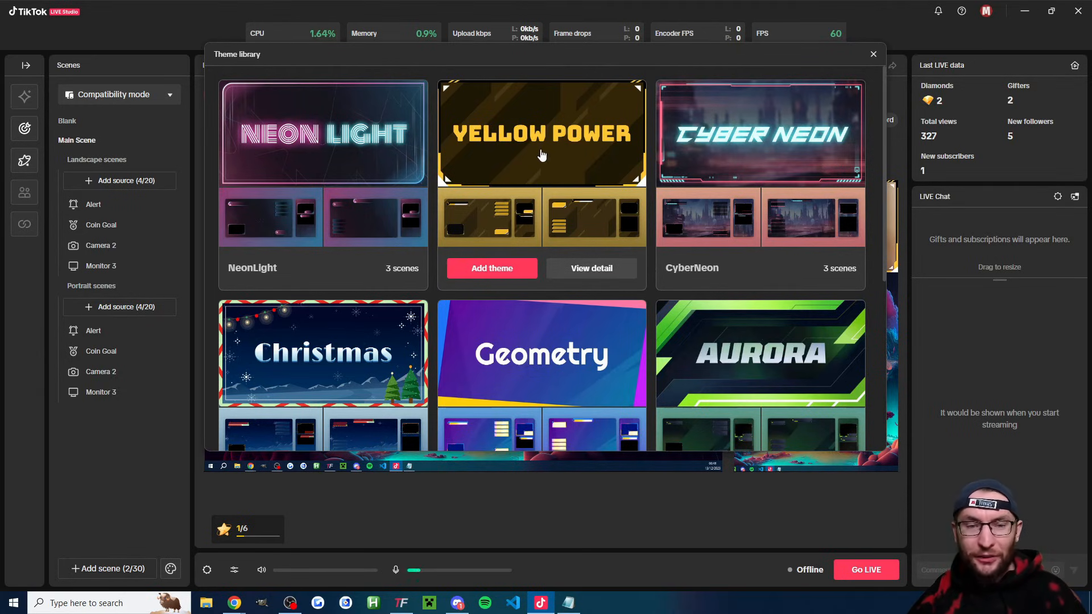
pyautogui.click(501, 272)
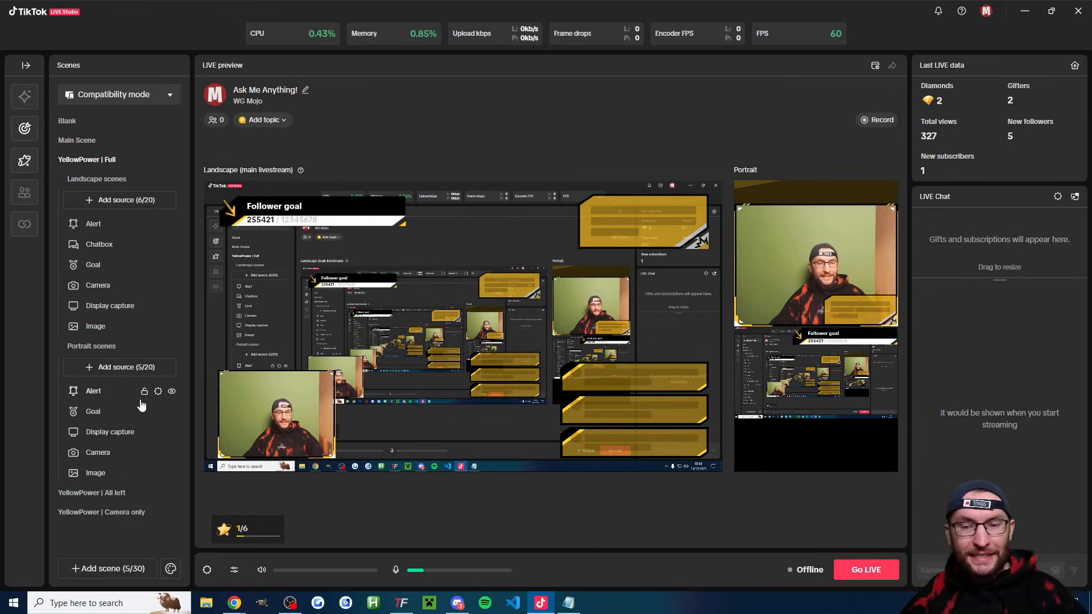
# Delete the YellowPower Camera only and All left scenes, keeping the Full scene
pyautogui.rightClick(107, 519)
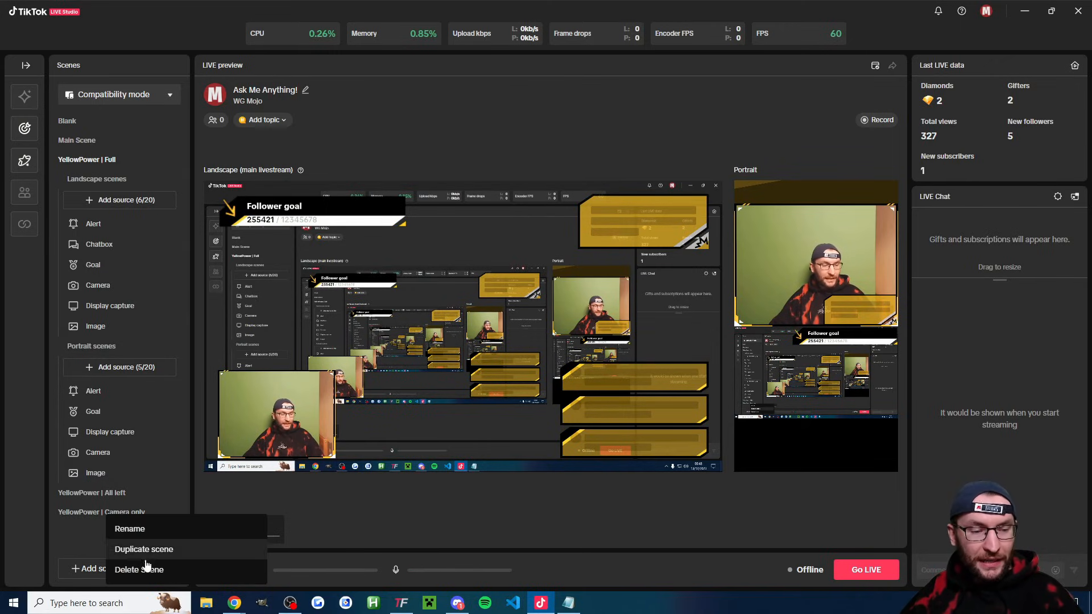
pyautogui.click(267, 573)
pyautogui.click(623, 329)
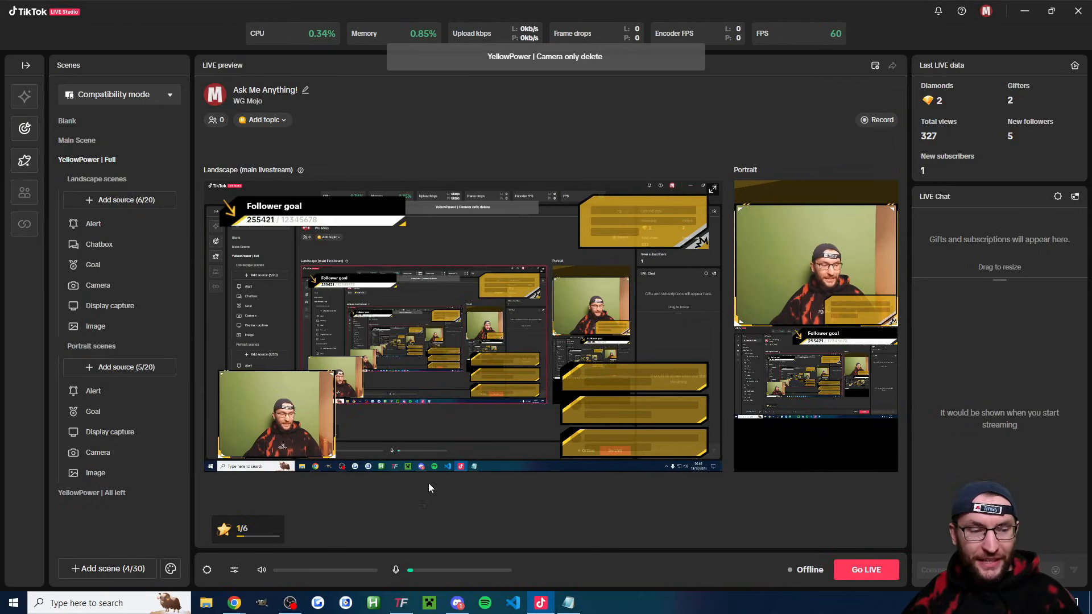
pyautogui.rightClick(126, 501)
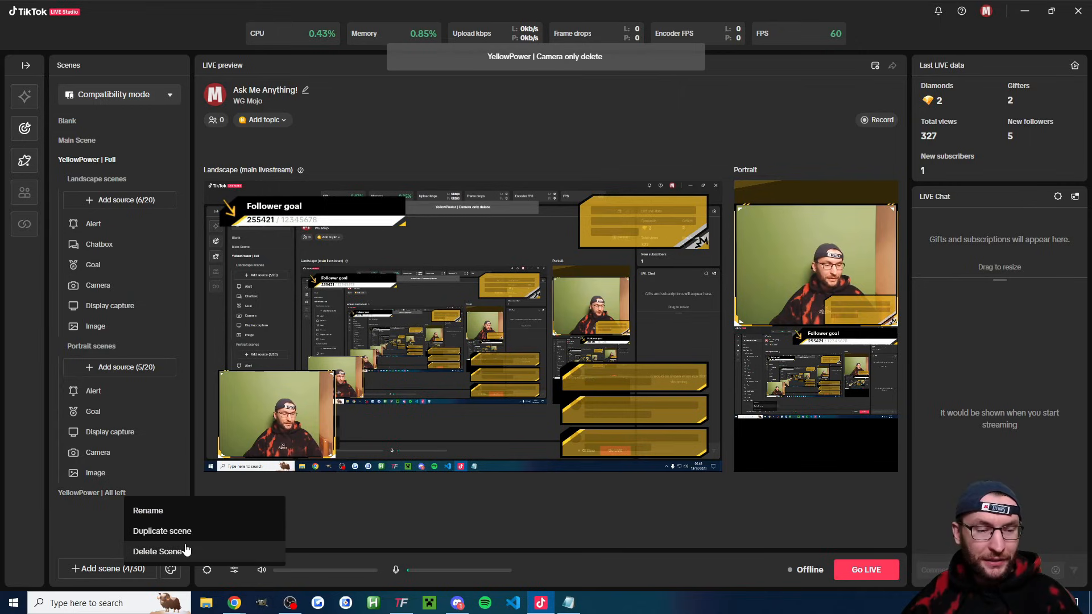
pyautogui.click(165, 551)
pyautogui.click(636, 334)
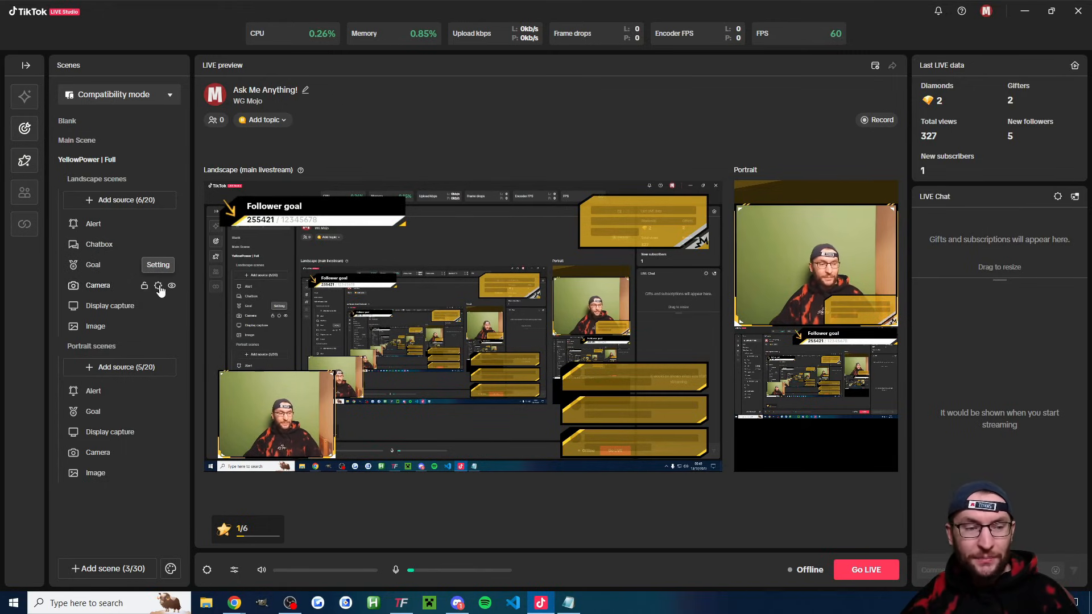
# Set the landscape camera's resolution to 1920*1080 in the YellowPower Full scene and apply it
pyautogui.click(159, 286)
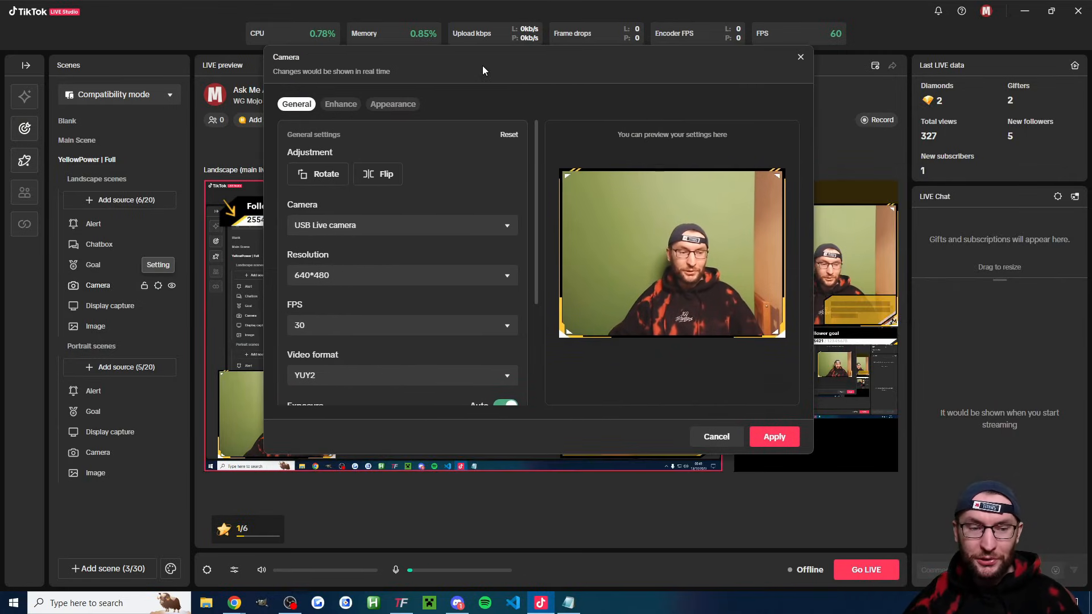
pyautogui.click(379, 276)
pyautogui.scroll(-3, 419, 364)
pyautogui.click(316, 403)
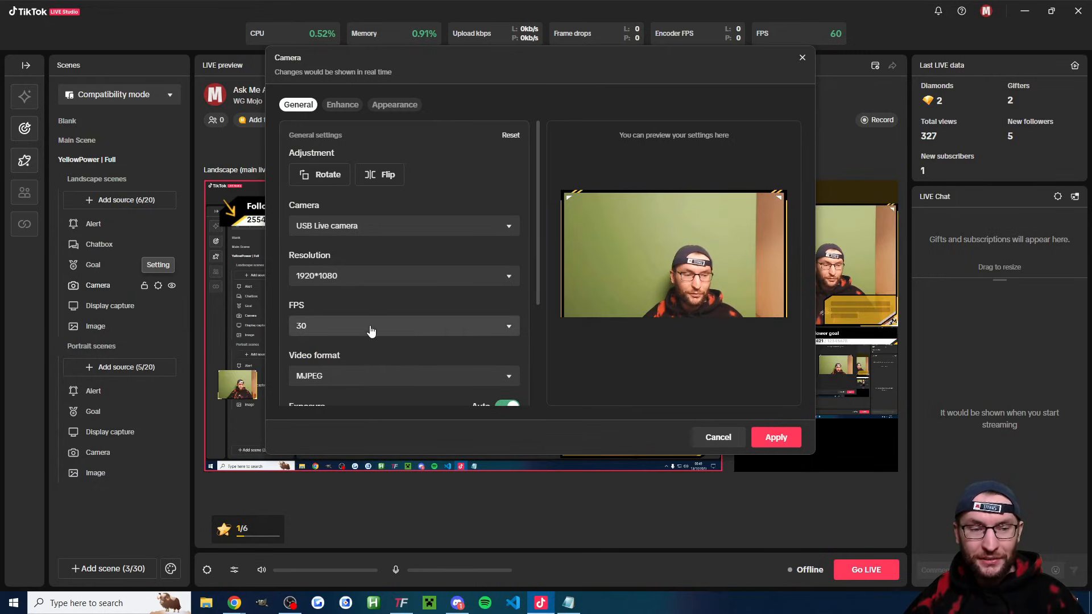
pyautogui.scroll(-2, 374, 290)
pyautogui.scroll(1, 373, 288)
pyautogui.scroll(-2, 383, 265)
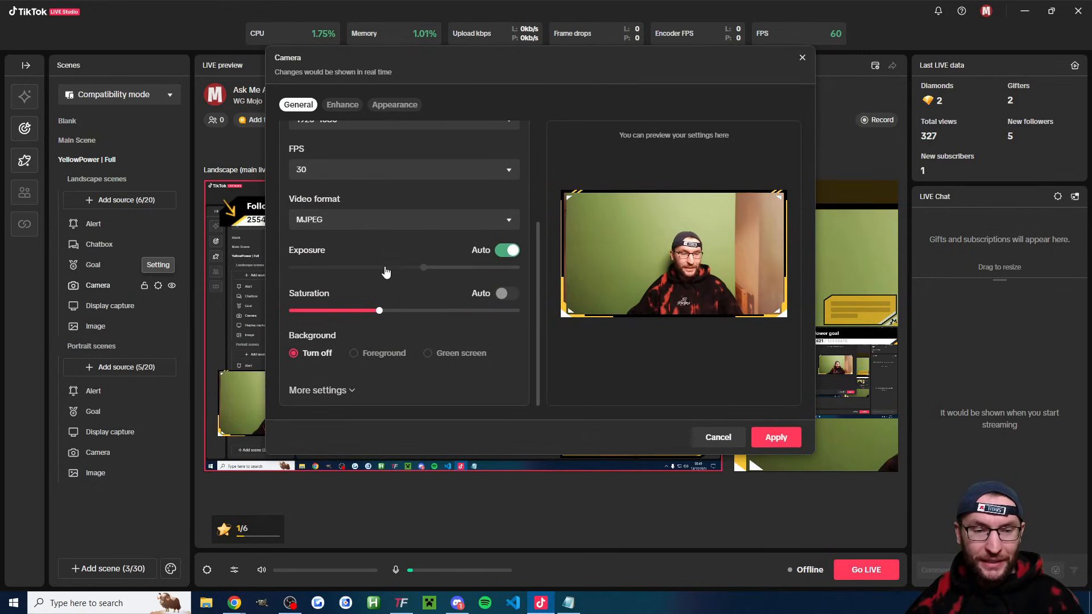
pyautogui.scroll(3, 392, 287)
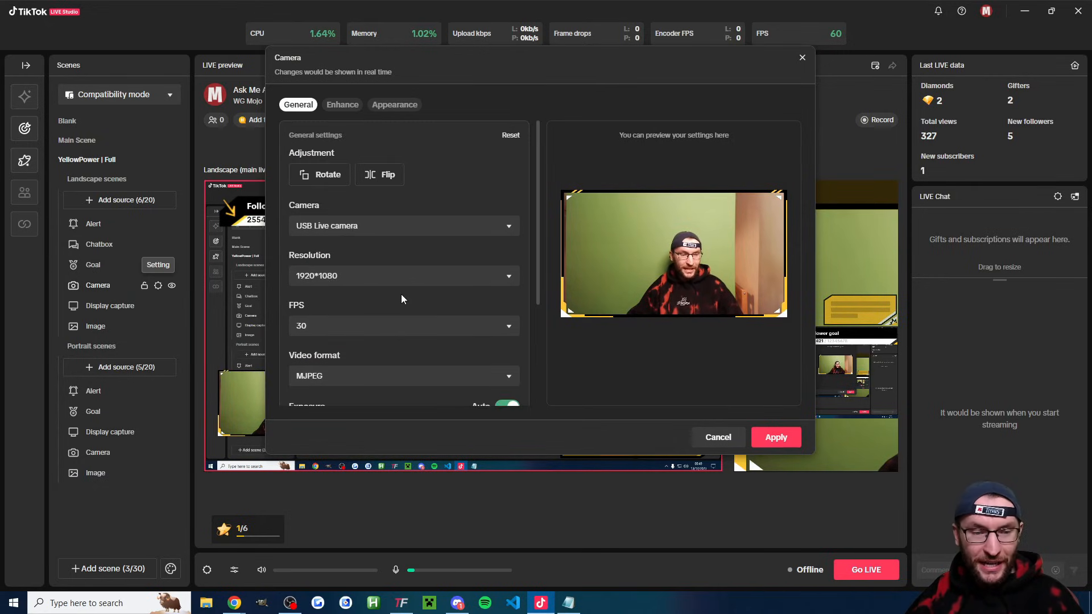
pyautogui.click(776, 437)
# Move the landscape camera up the canvas, then fit the portrait camera to the canvas width and place it just above the follower goal
pyautogui.moveTo(277, 417); pyautogui.dragTo(277, 340)
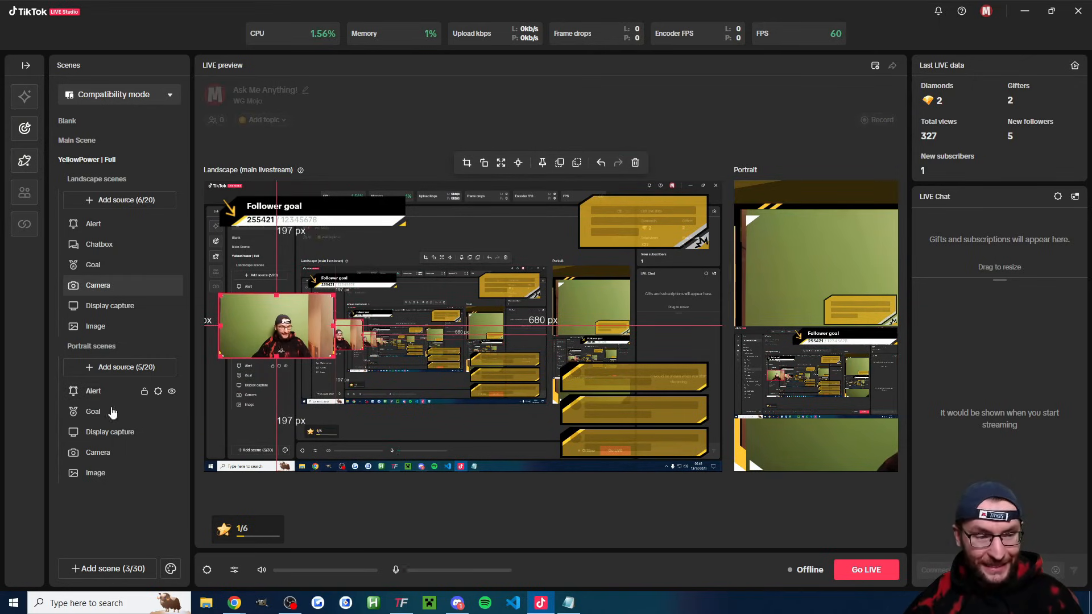
pyautogui.click(108, 457)
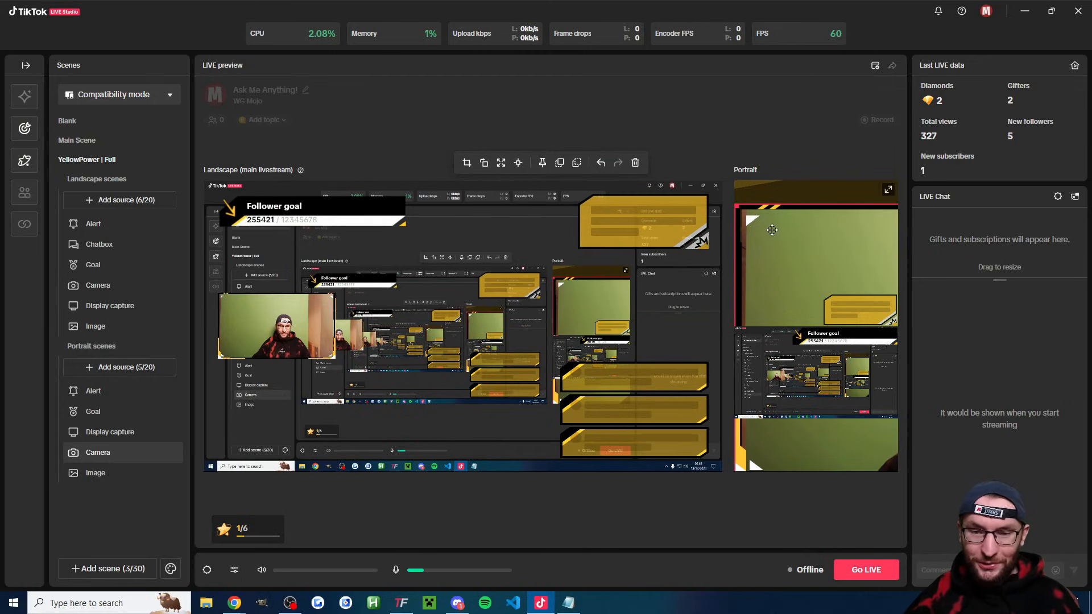
pyautogui.click(500, 163)
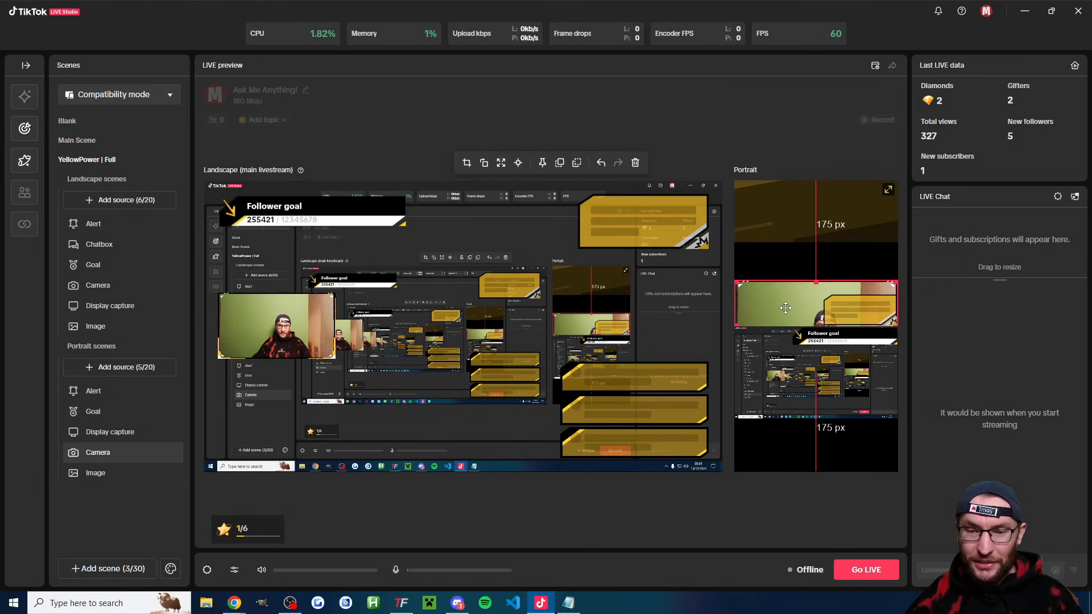
pyautogui.moveTo(783, 244); pyautogui.dragTo(783, 261)
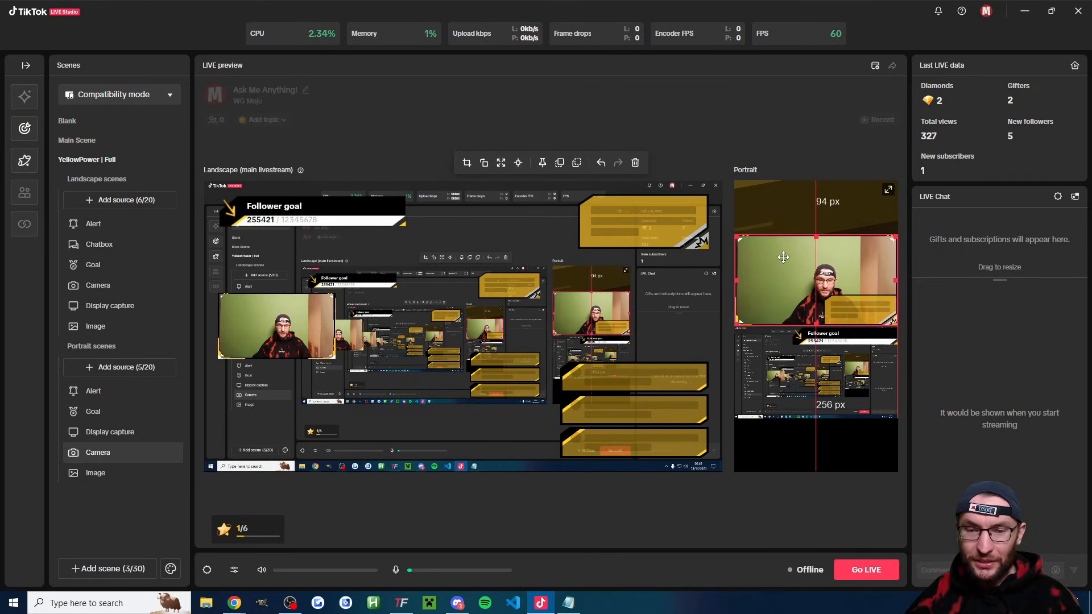
pyautogui.click(1057, 353)
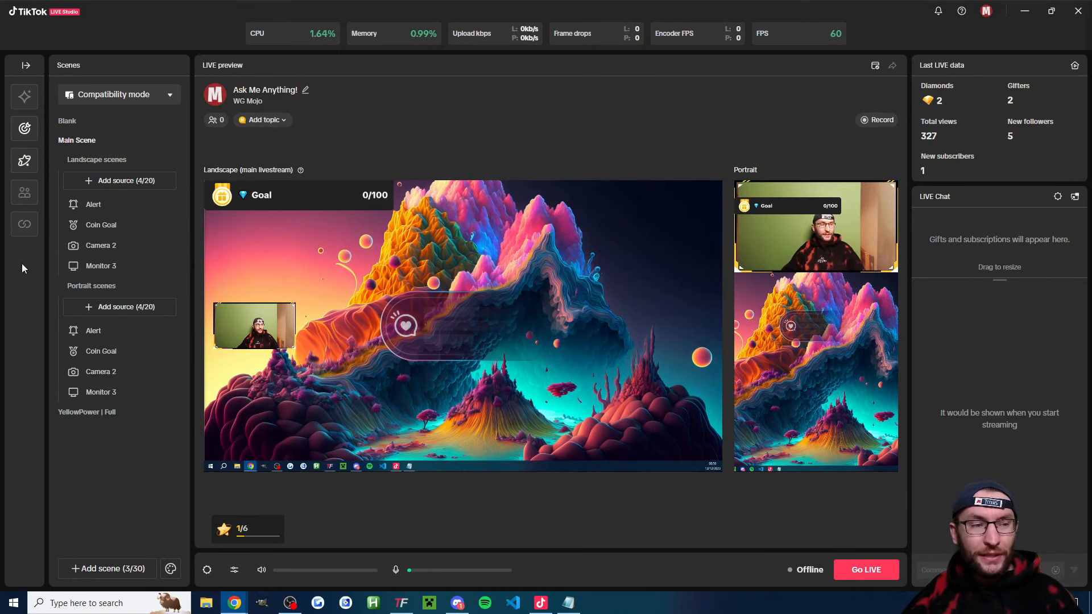
# Start setting up a LIVE goal and title it Gift Goal
pyautogui.click(25, 129)
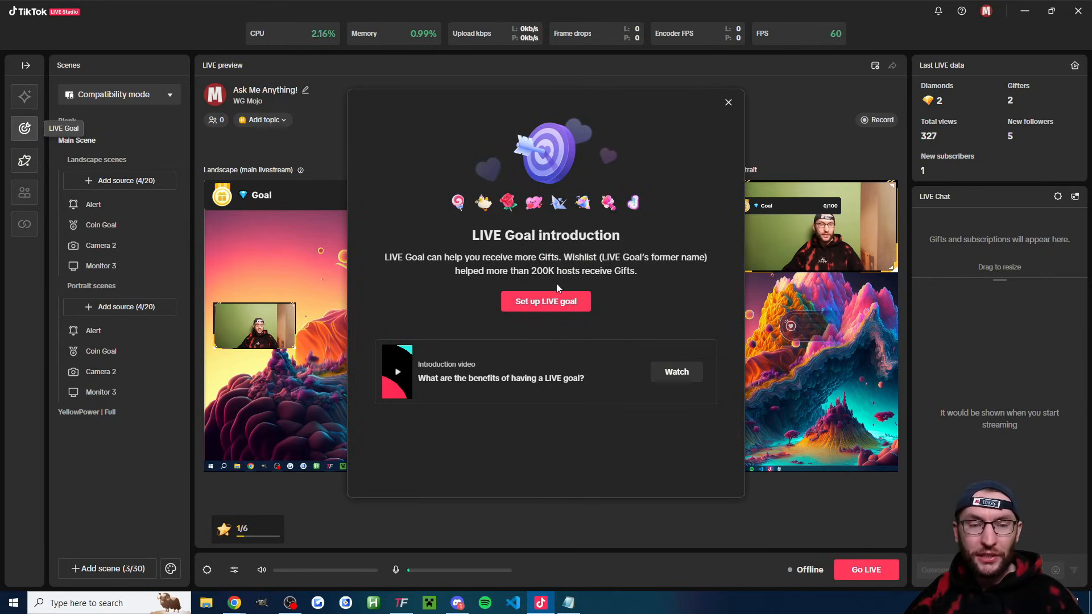
pyautogui.click(586, 307)
pyautogui.write('Gif')
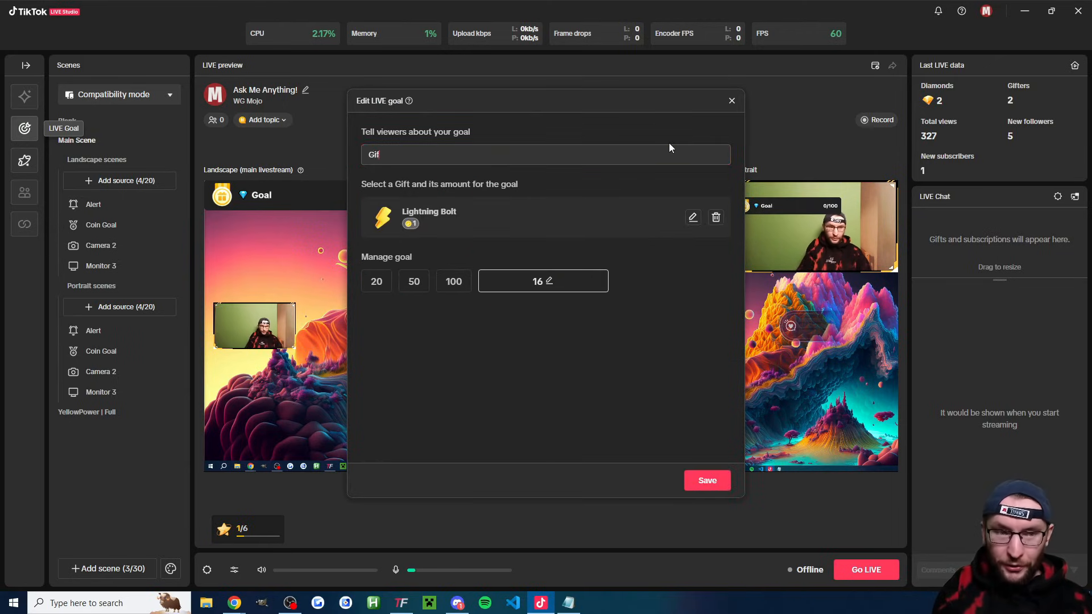
pyautogui.write('t Goal')
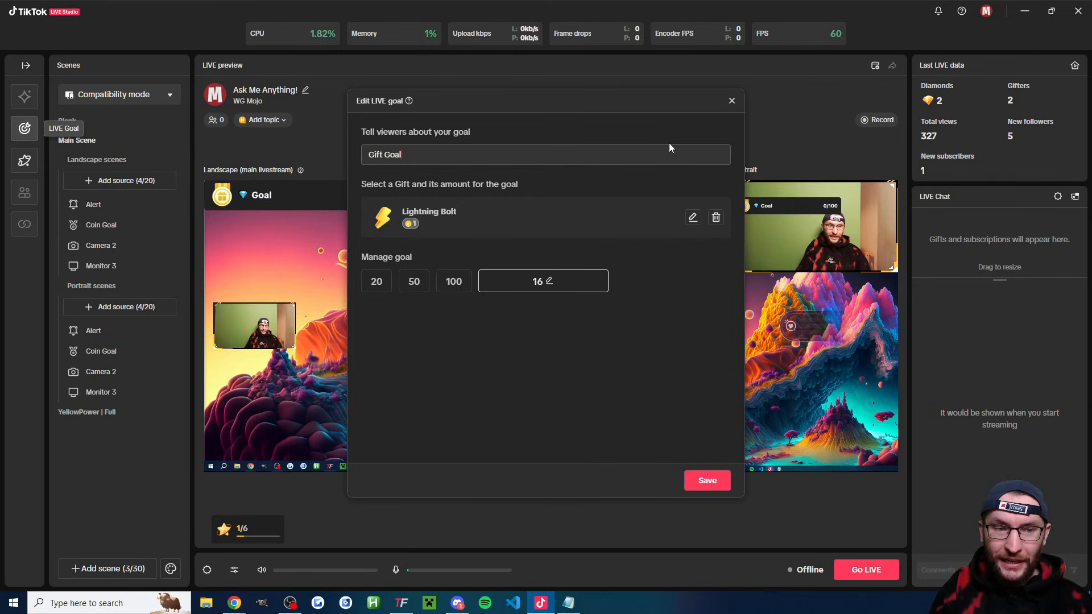
# Change the LIVE goal's gift to Rose, set its amount to 69 and save the goal
pyautogui.click(692, 217)
pyautogui.click(699, 250)
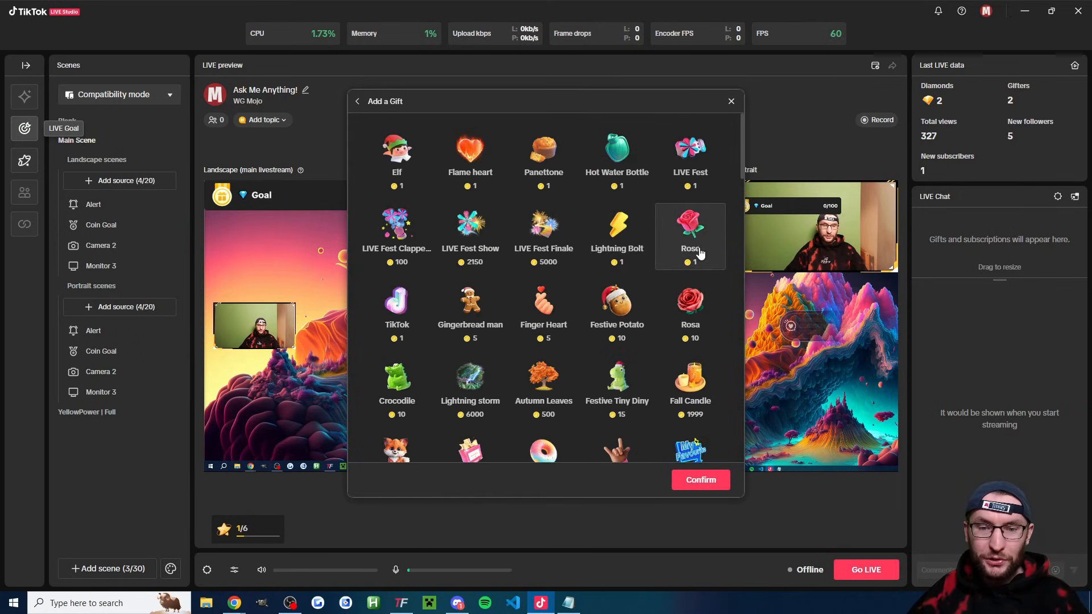
pyautogui.click(703, 481)
pyautogui.click(553, 282)
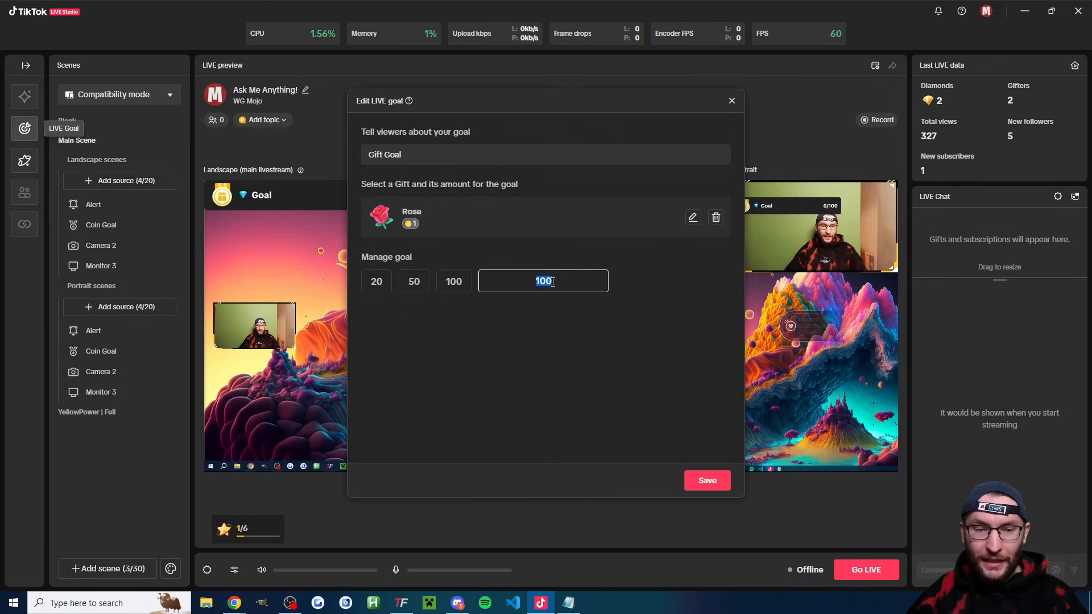
pyautogui.write('69')
pyautogui.click(566, 332)
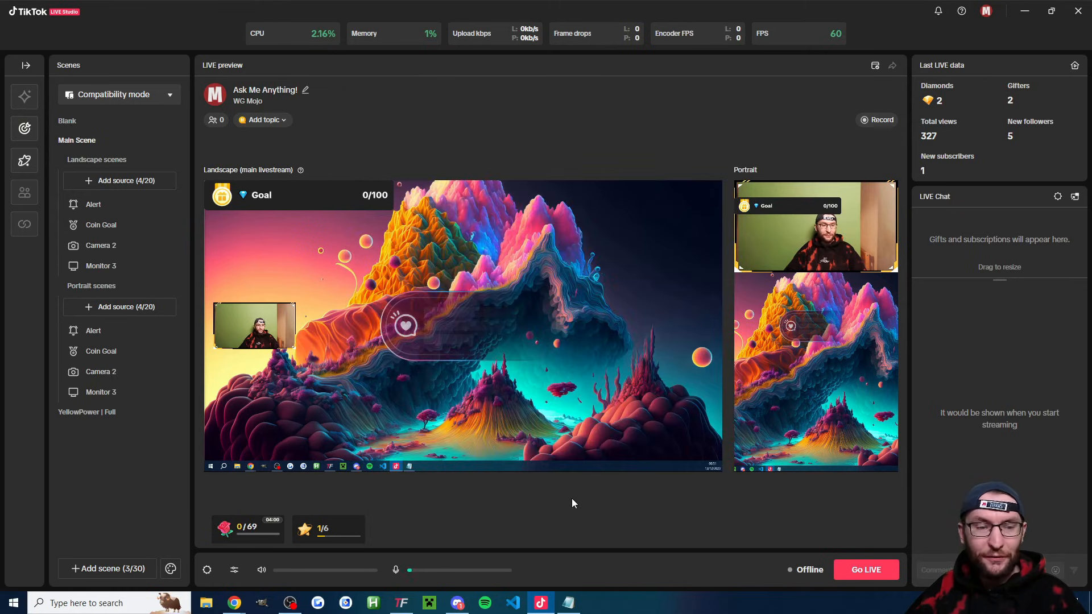
pyautogui.click(259, 536)
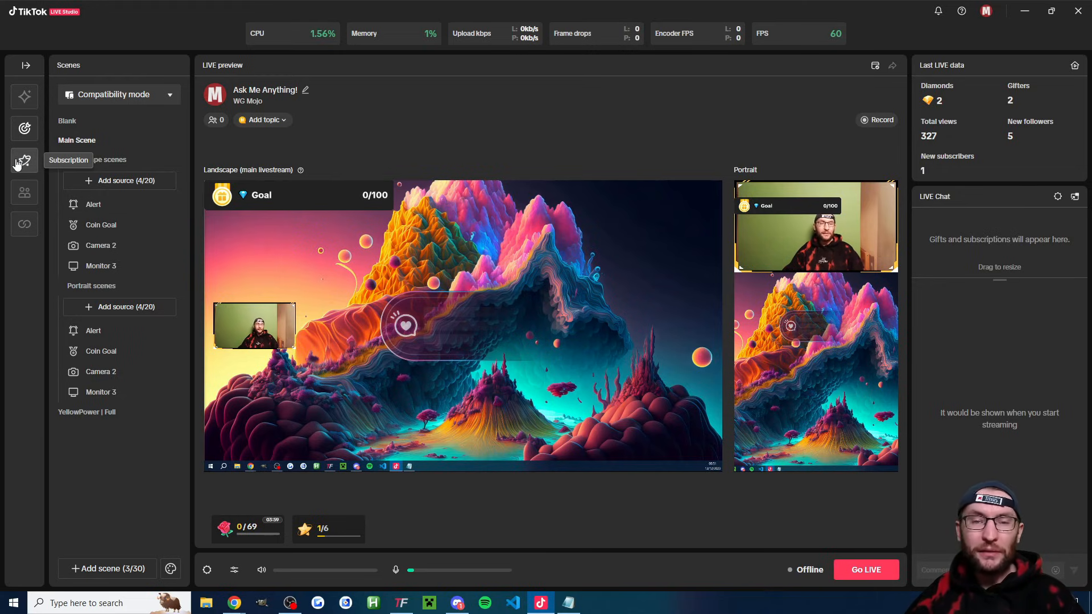
# Review the LIVE chat settings for notifications, comment filters and message types, and check the moderators section
pyautogui.click(1057, 202)
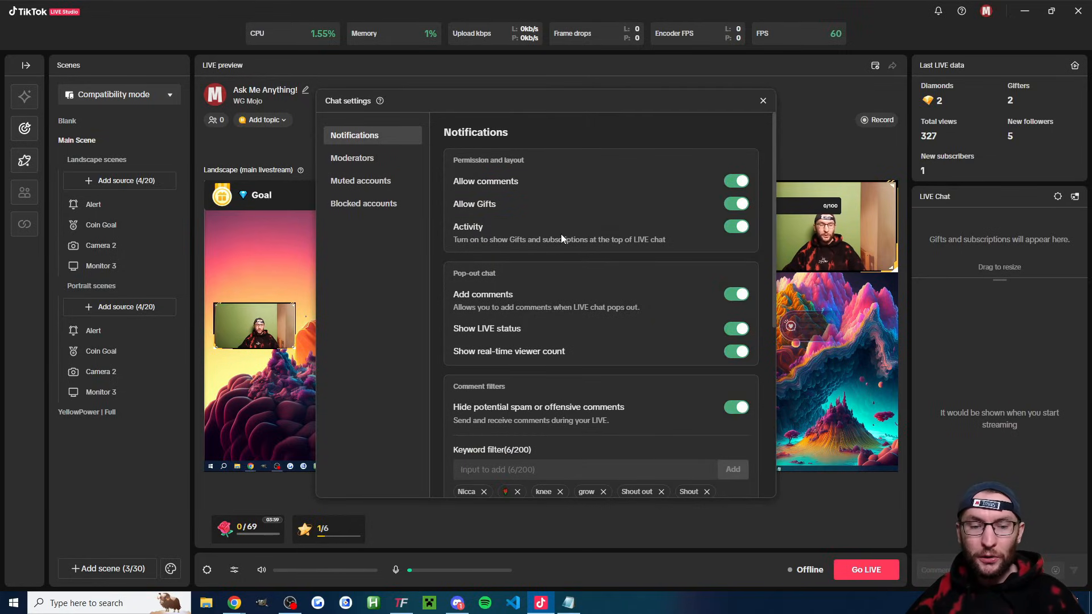
pyautogui.scroll(-4, 645, 217)
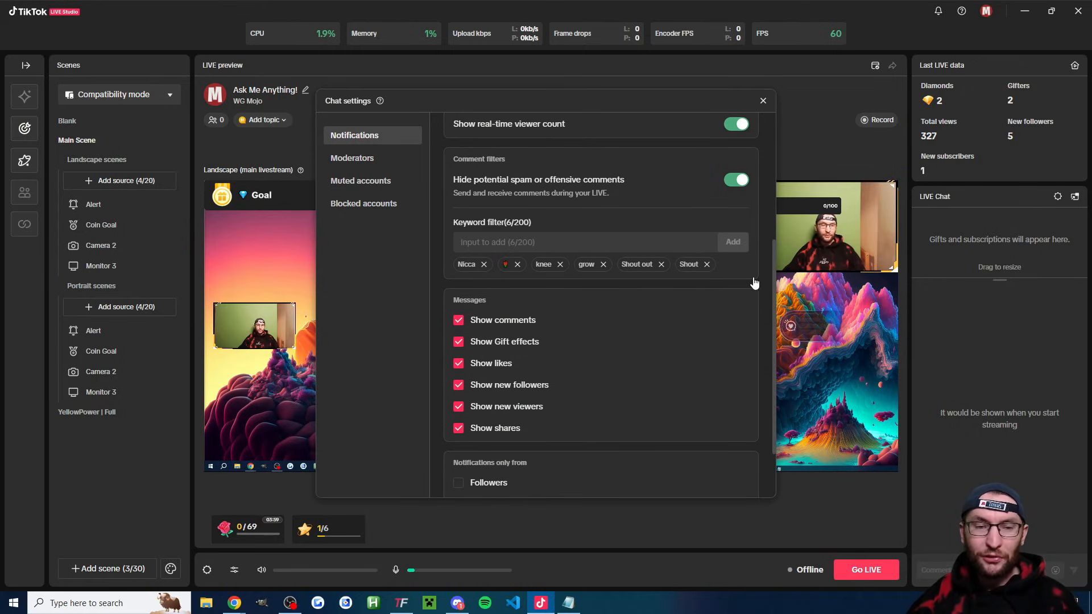
pyautogui.scroll(-1, 750, 274)
pyautogui.scroll(-1, 751, 270)
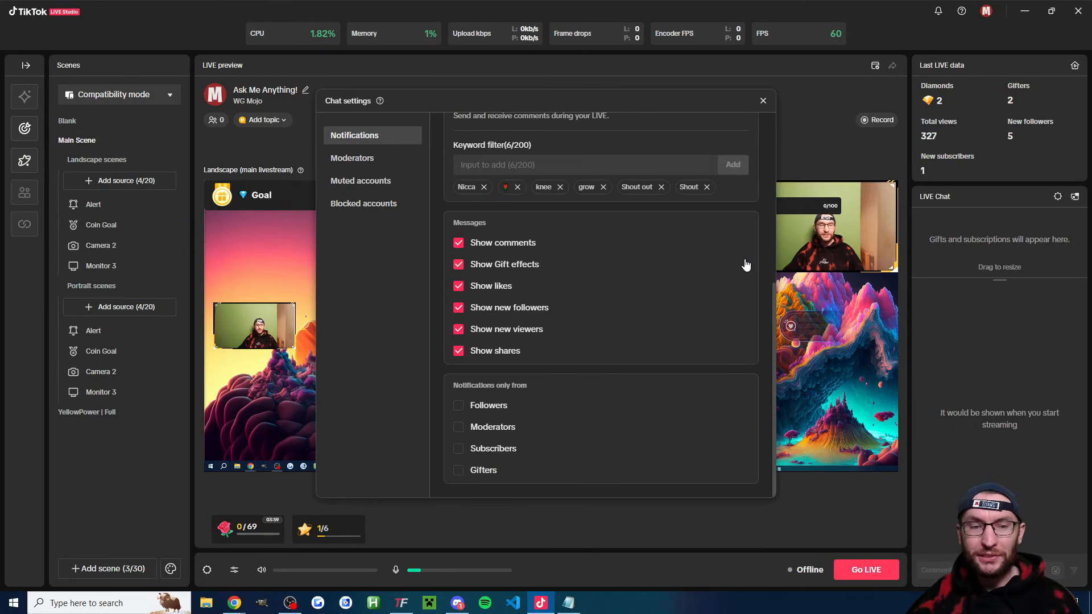
pyautogui.click(376, 164)
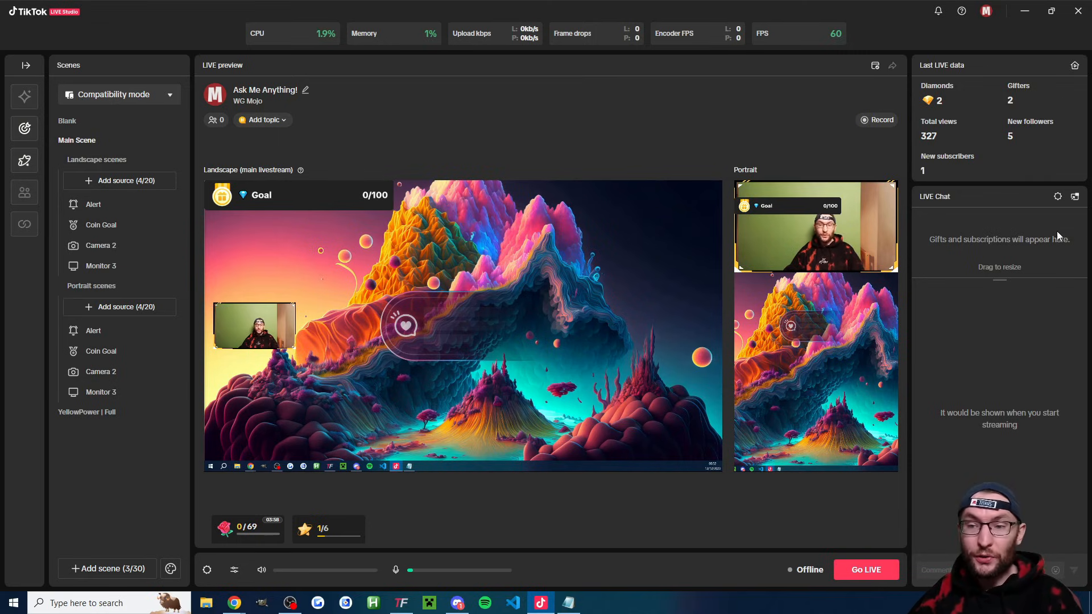
# Pop out the LIVE chat, move it over the portrait preview, and try locking and unlocking its panel
pyautogui.click(1074, 197)
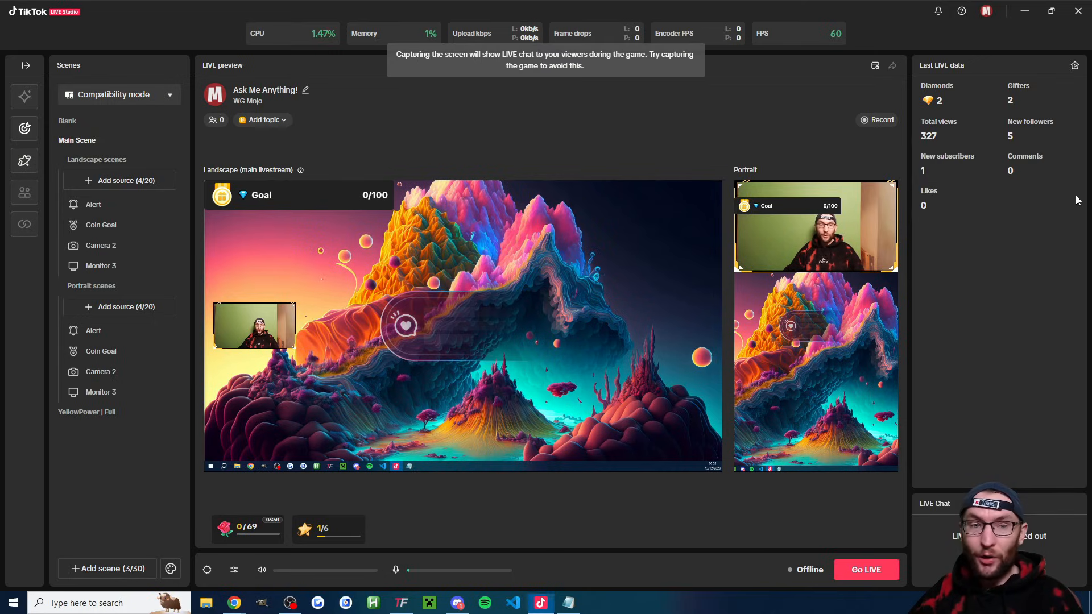
pyautogui.moveTo(540, 142); pyautogui.dragTo(730, 121)
pyautogui.click(745, 144)
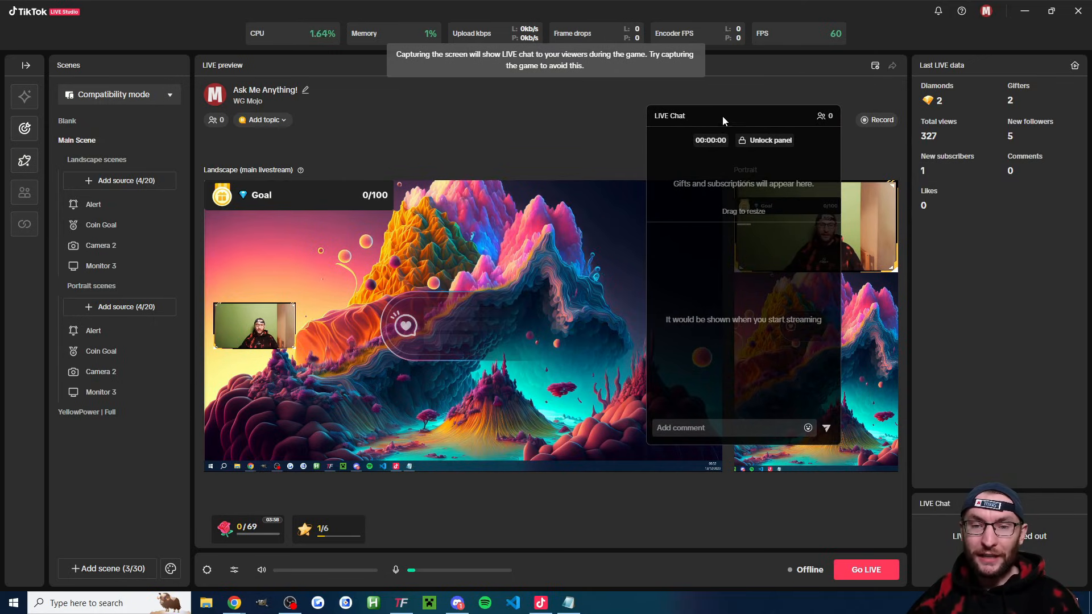
pyautogui.click(763, 142)
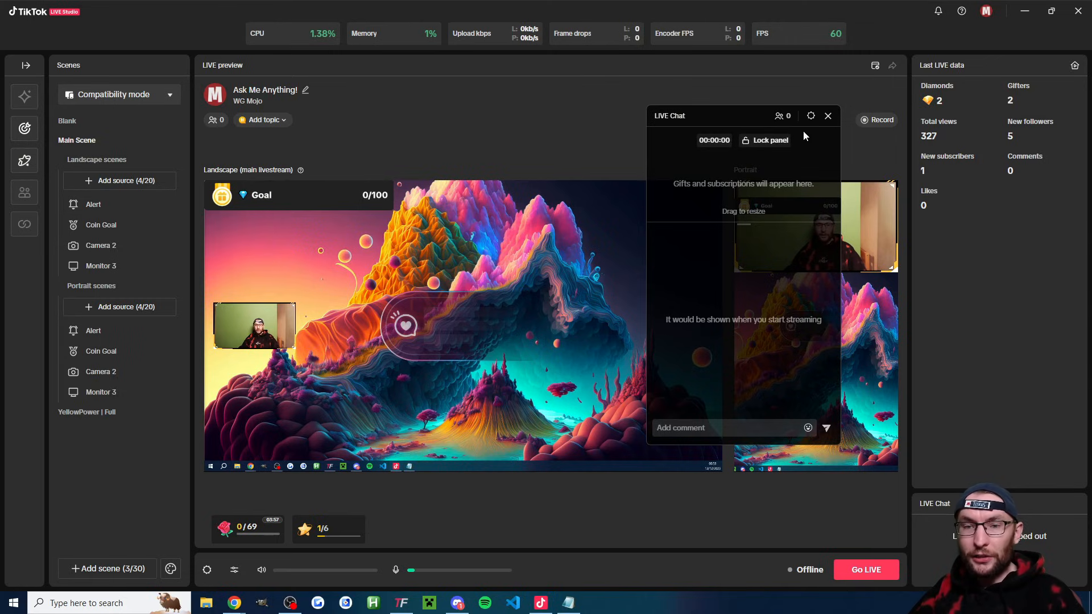
# Lower the popped-out LIVE chat's background opacity until the panel is mostly transparent
pyautogui.click(811, 117)
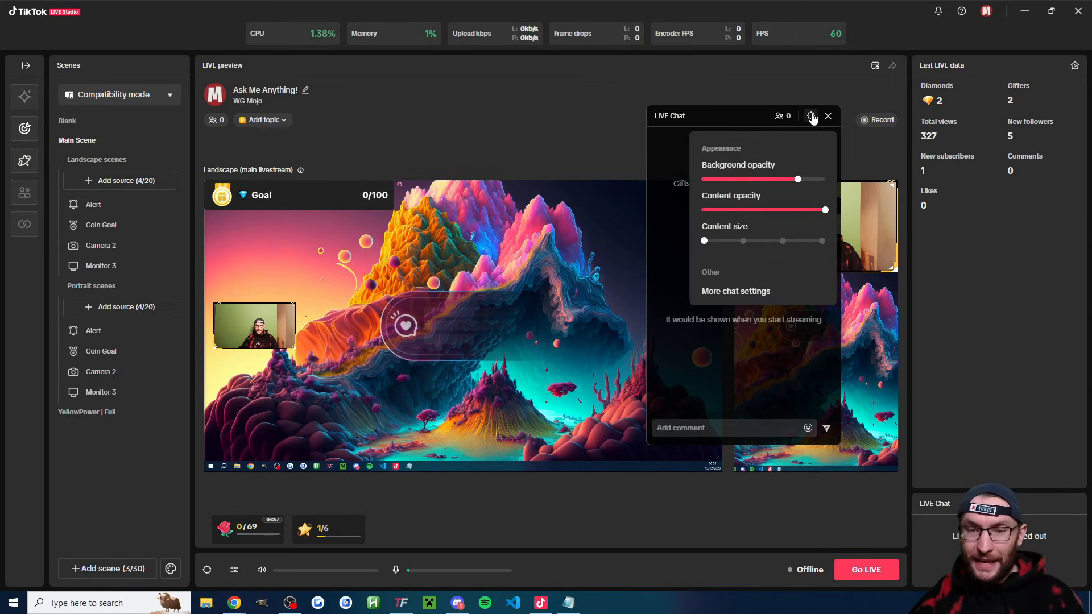
pyautogui.moveTo(798, 180); pyautogui.dragTo(724, 181)
pyautogui.click(811, 116)
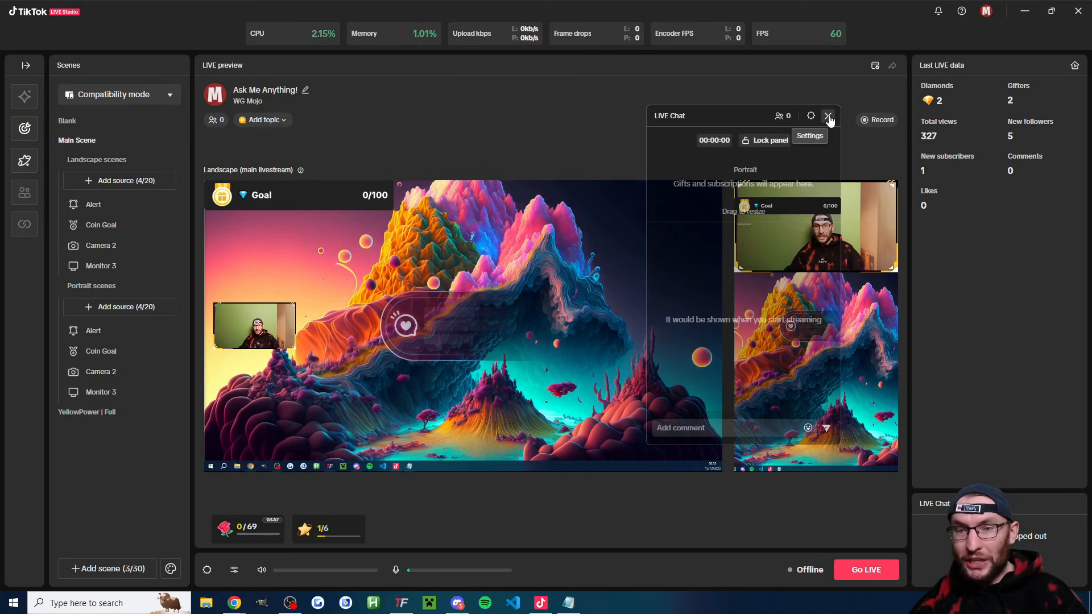
# Close the popped-out LIVE chat, and set the LIVE's topic to Fortnite under Gaming in the LIVE settings
pyautogui.click(828, 117)
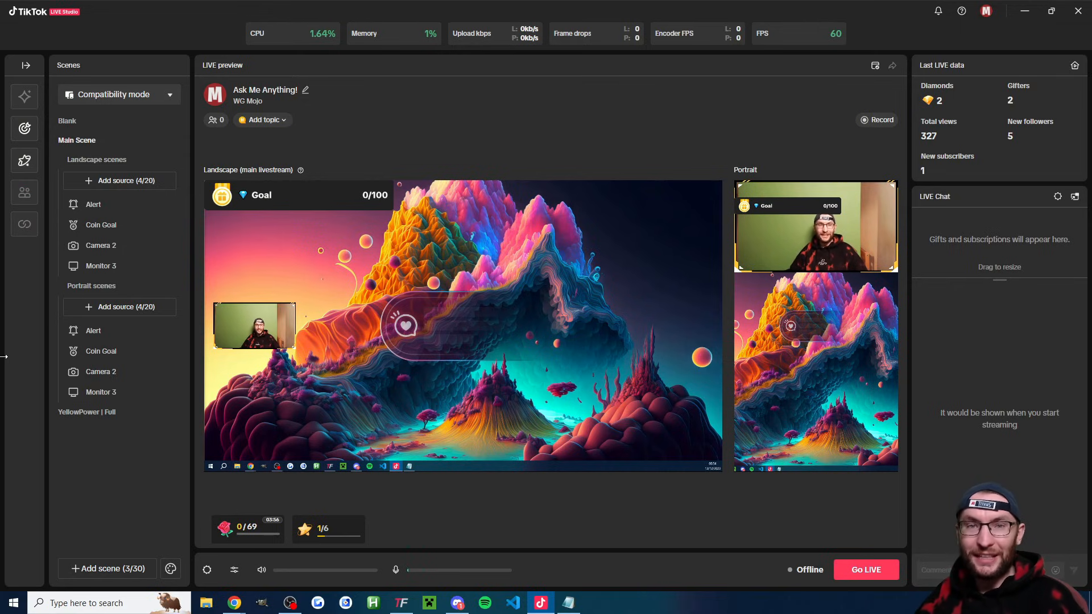
pyautogui.click(879, 571)
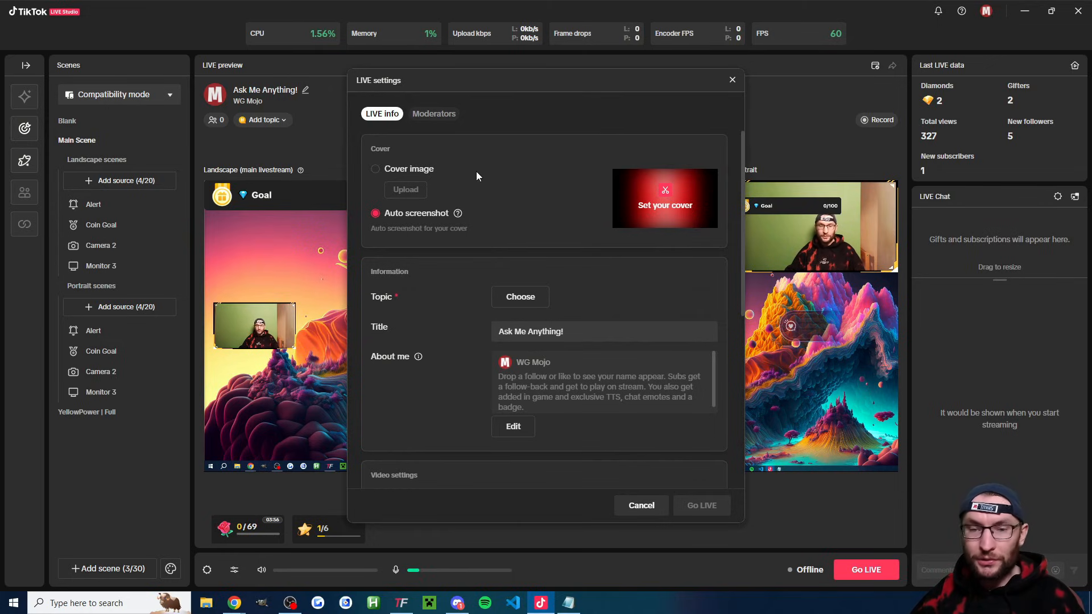
pyautogui.click(521, 296)
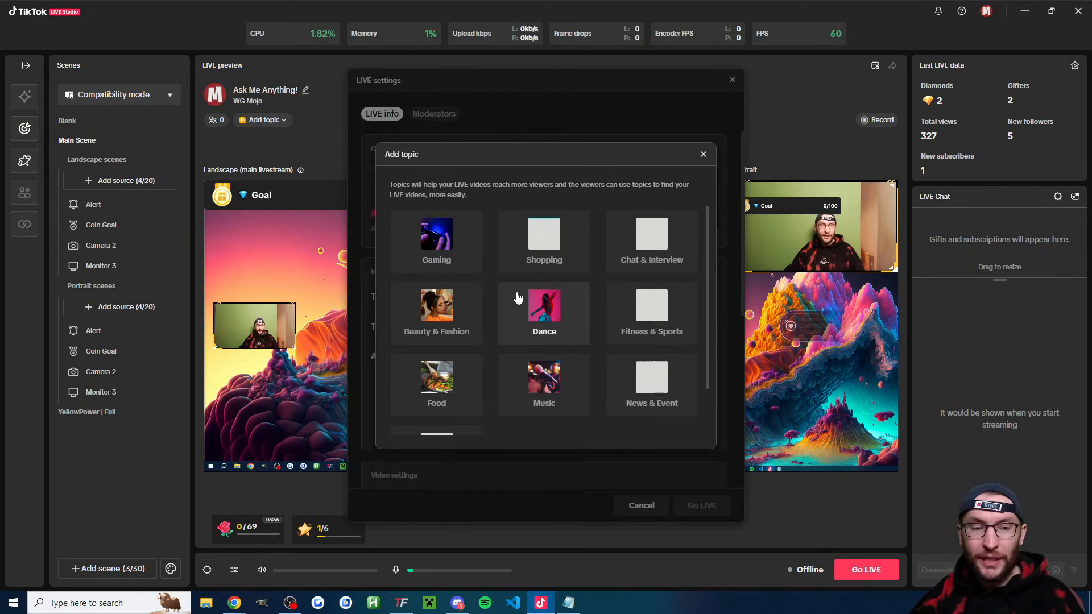
pyautogui.click(448, 253)
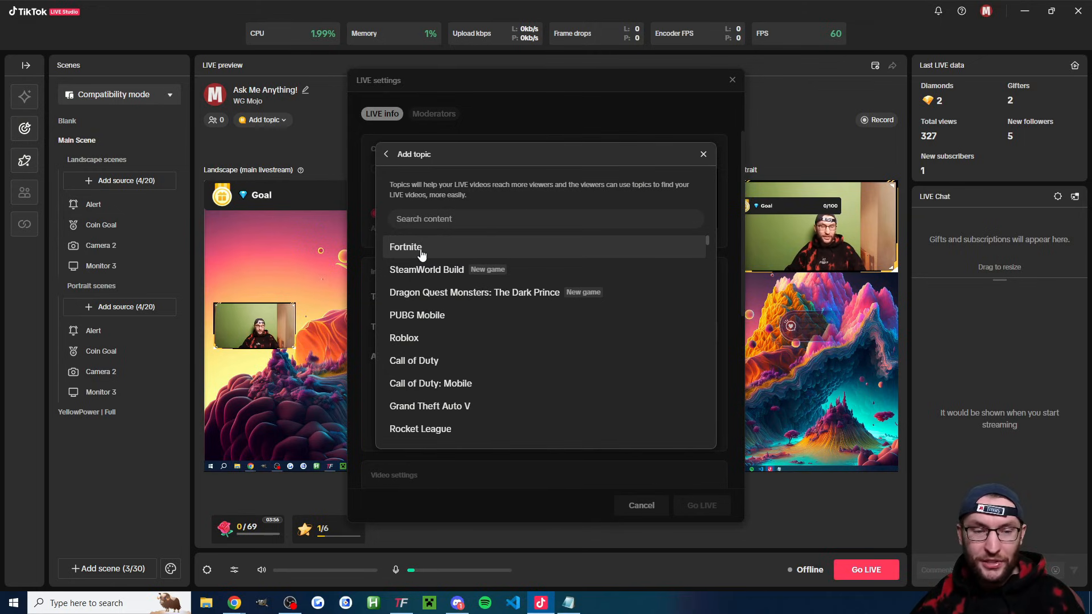
pyautogui.click(448, 248)
pyautogui.click(548, 322)
# Review the LIVE's video settings, subscription options and audience controls, and try to start the LIVE
pyautogui.scroll(-1, 612, 384)
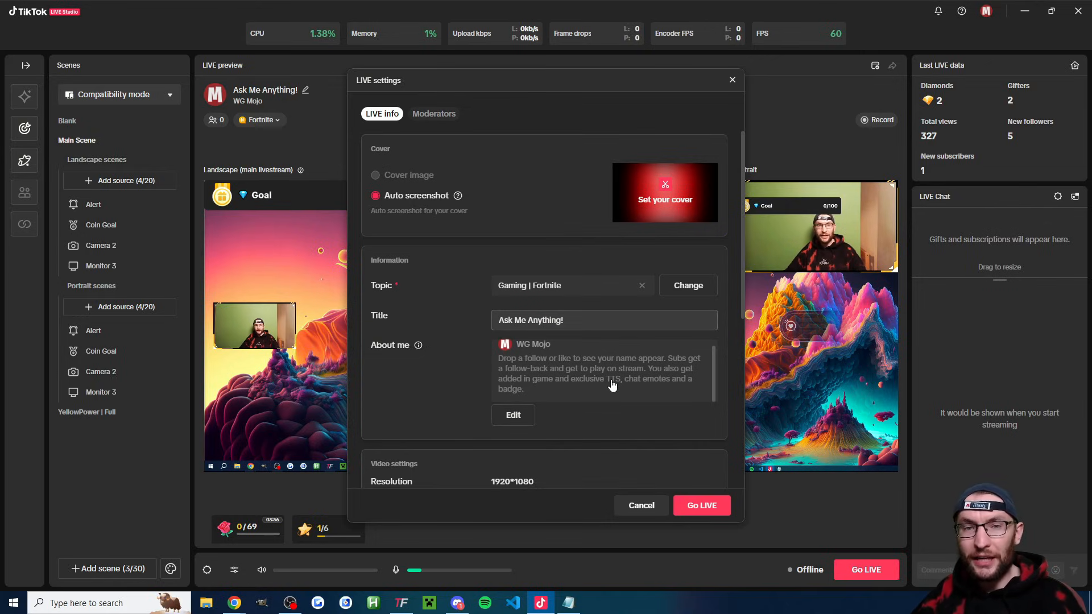
pyautogui.scroll(-6, 609, 254)
pyautogui.scroll(2, 633, 267)
pyautogui.scroll(-1, 632, 267)
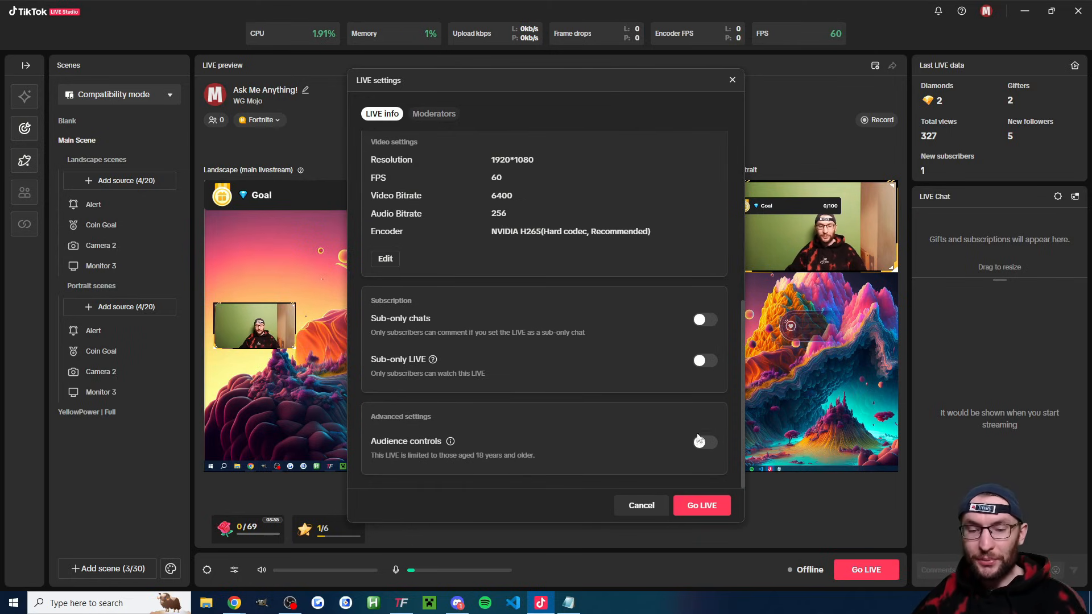
pyautogui.click(724, 512)
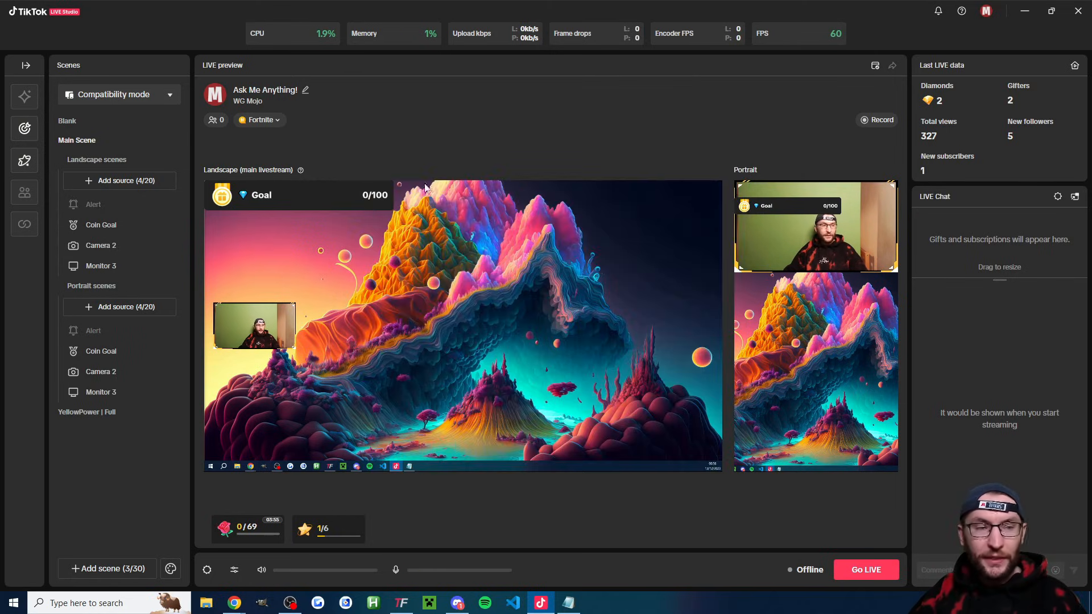
# Add a Link source with the copied overlay URL to the landscape scene, keeping it synced to the portrait scene
pyautogui.click(116, 181)
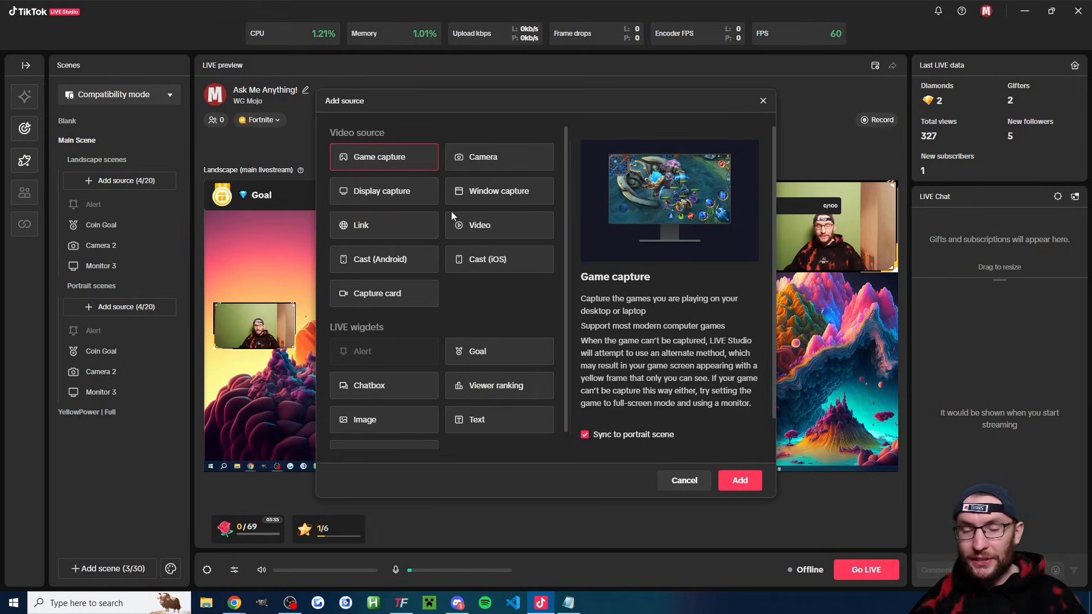
pyautogui.click(398, 230)
pyautogui.click(740, 480)
pyautogui.click(478, 226)
pyautogui.hotkey('ctrl', 'v')
pyautogui.click(722, 418)
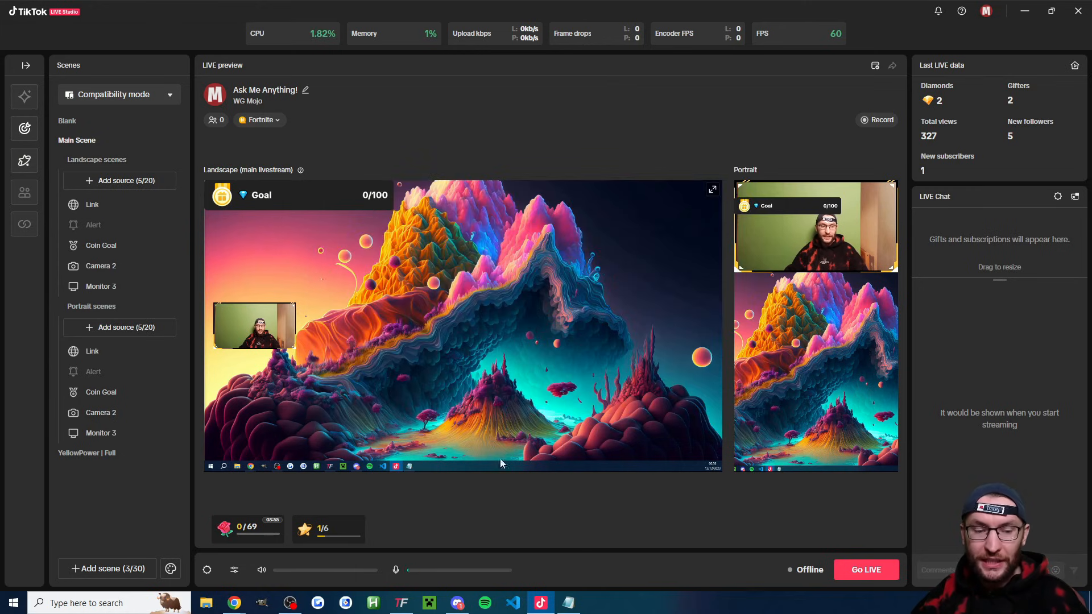
# Switch to TikFinity, play the New Follow action as a test, and return to TikTok LIVE Studio
pyautogui.click(402, 603)
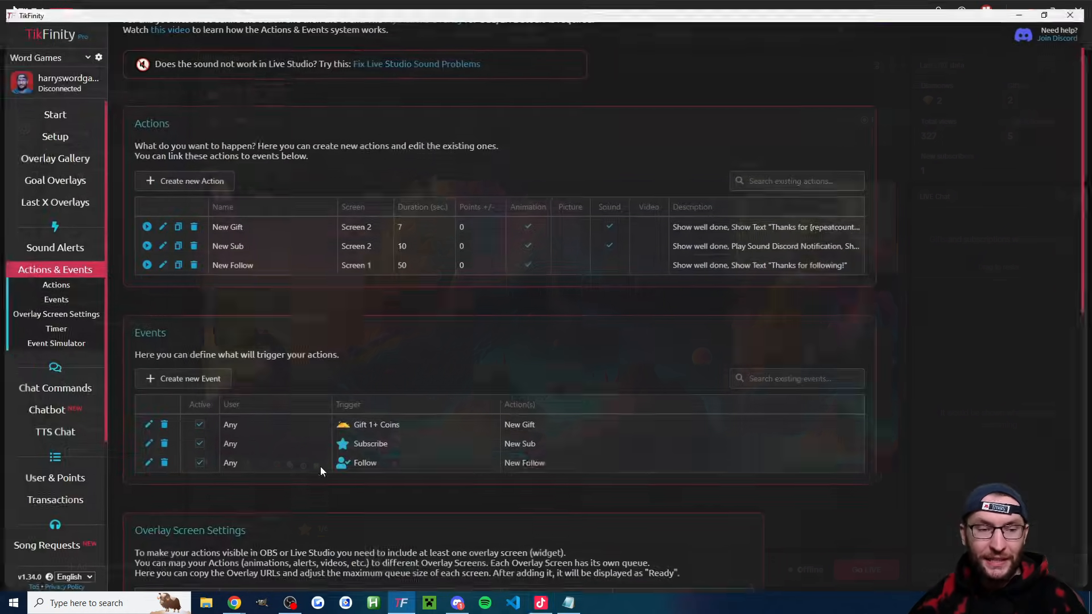
pyautogui.click(143, 259)
pyautogui.hotkey('alt', 'Tab')
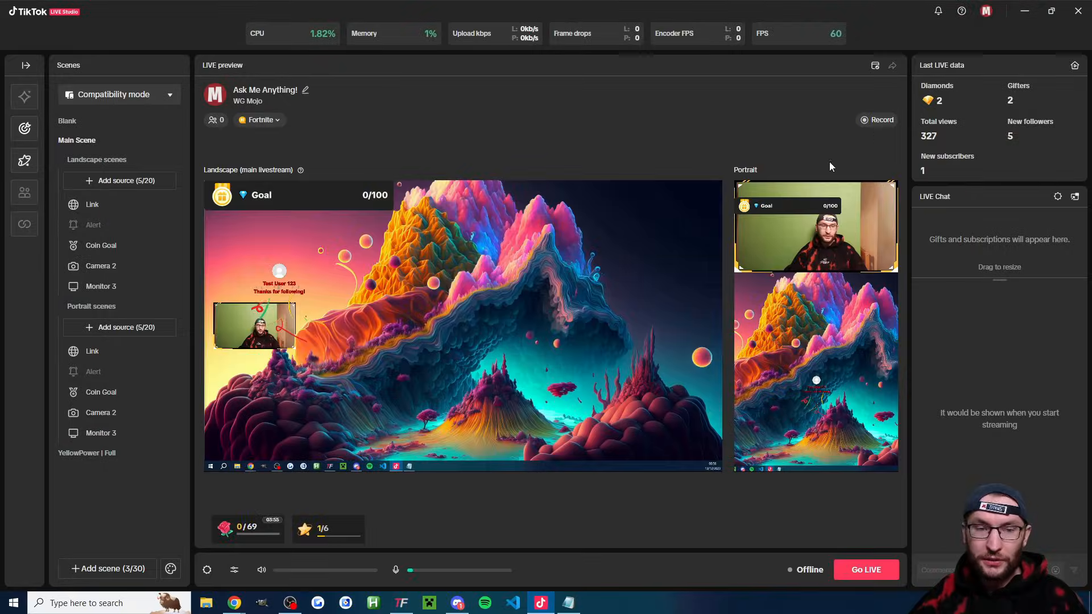
# Enlarge the Link alert overlay in the landscape preview and place it about 155 px from the preview's top and 174 px from its right edge
pyautogui.moveTo(333, 281); pyautogui.dragTo(765, 171)
pyautogui.moveTo(530, 248); pyautogui.dragTo(491, 348)
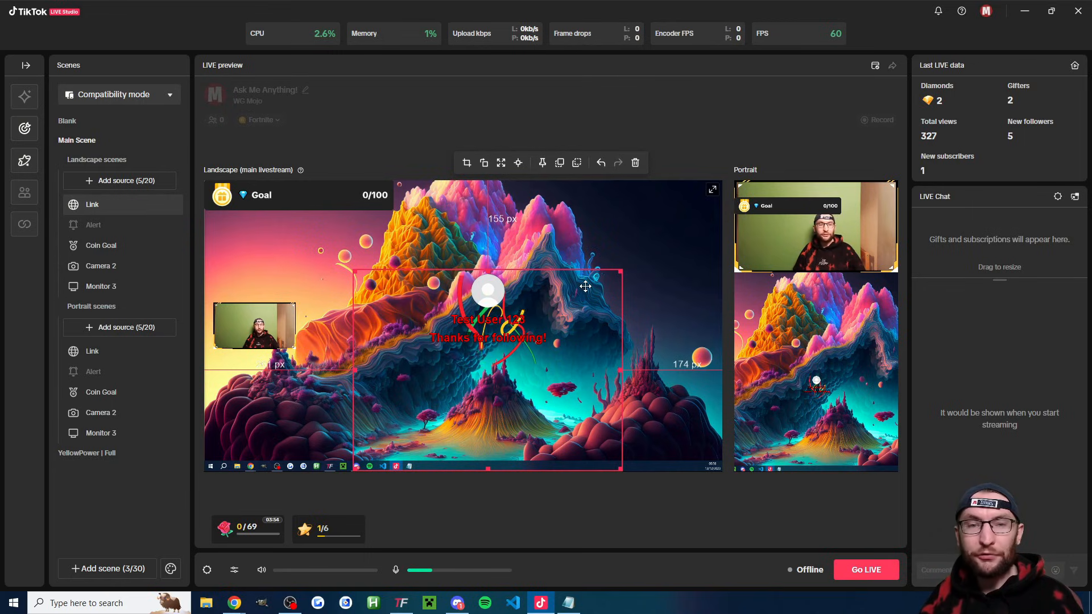